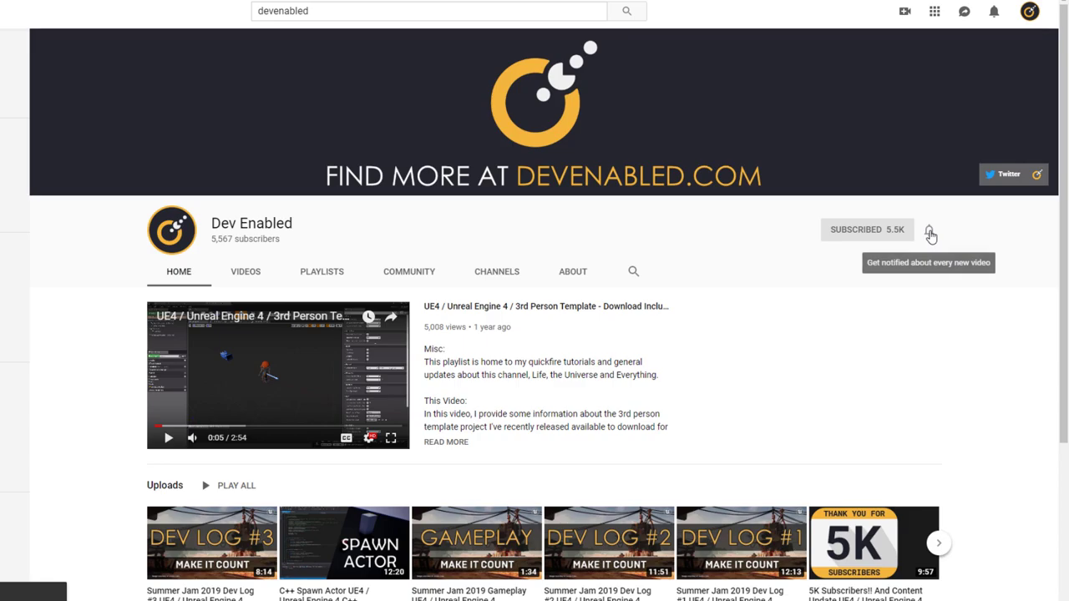
alt+middle_click(422, 182)
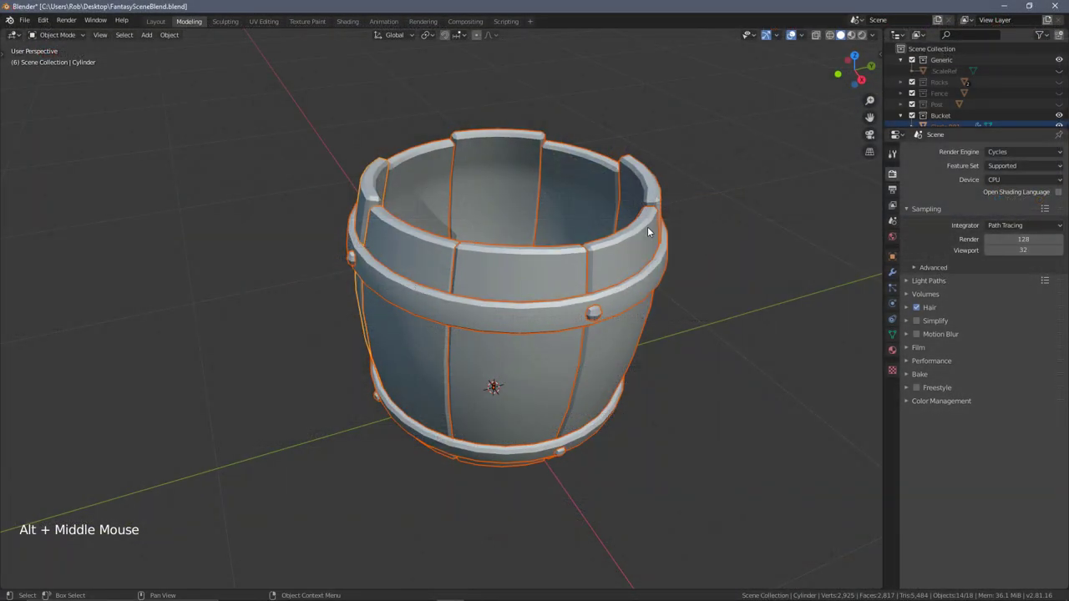
alt+middle_drag(583, 254, 701, 265)
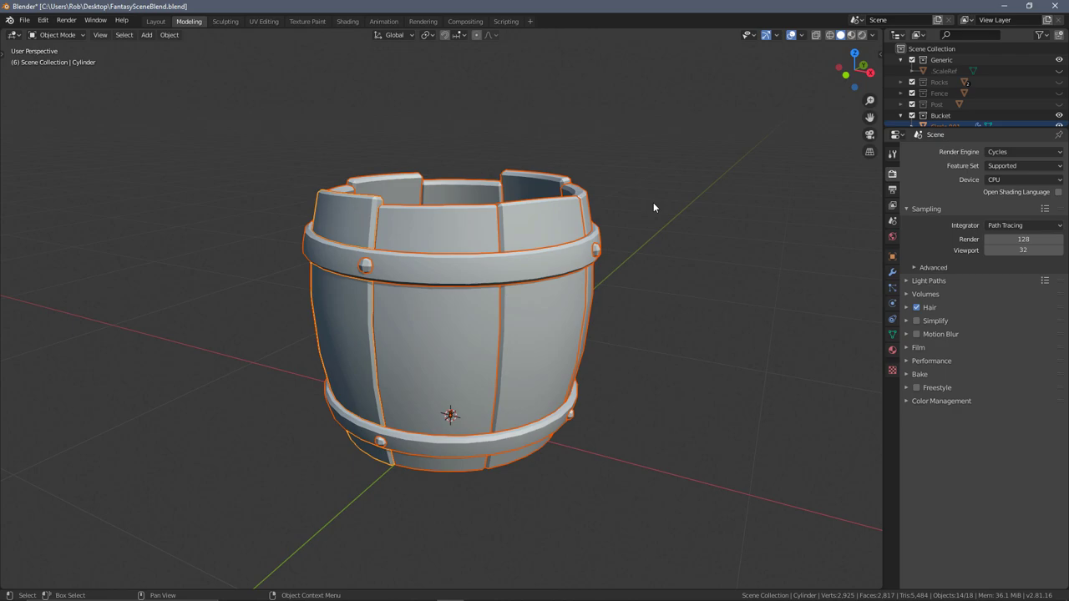
alt+middle_drag(661, 211, 575, 238)
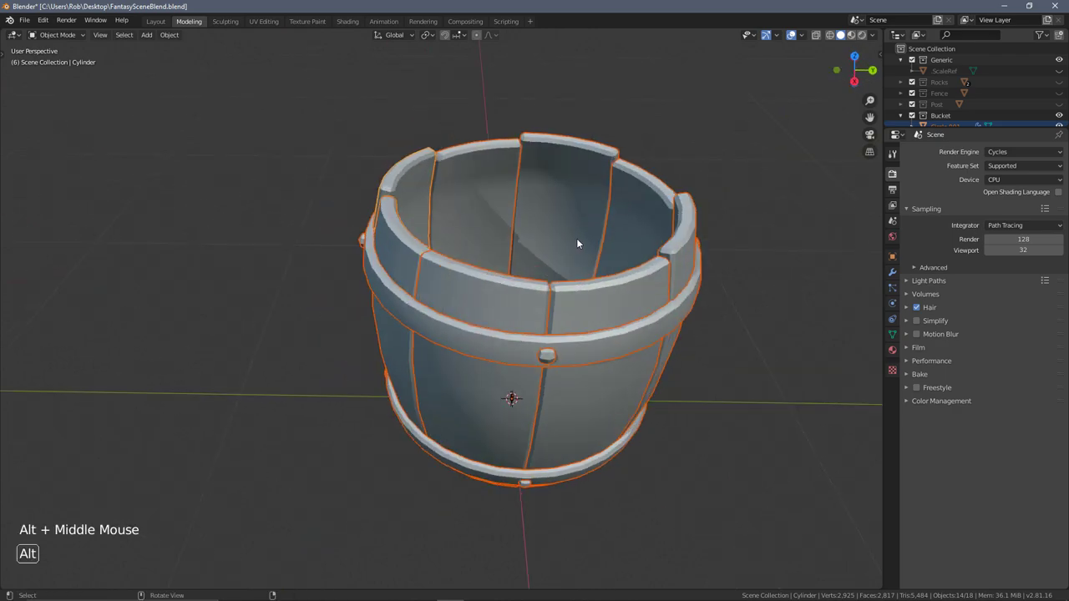
middle_drag(759, 322, 644, 299)
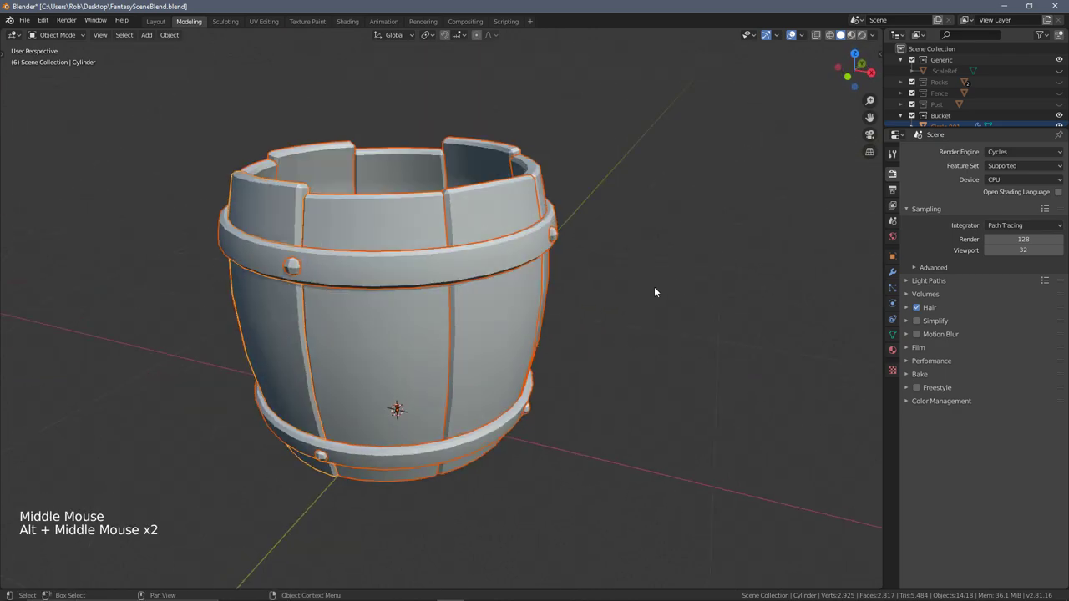
alt+middle_drag(673, 250, 588, 282)
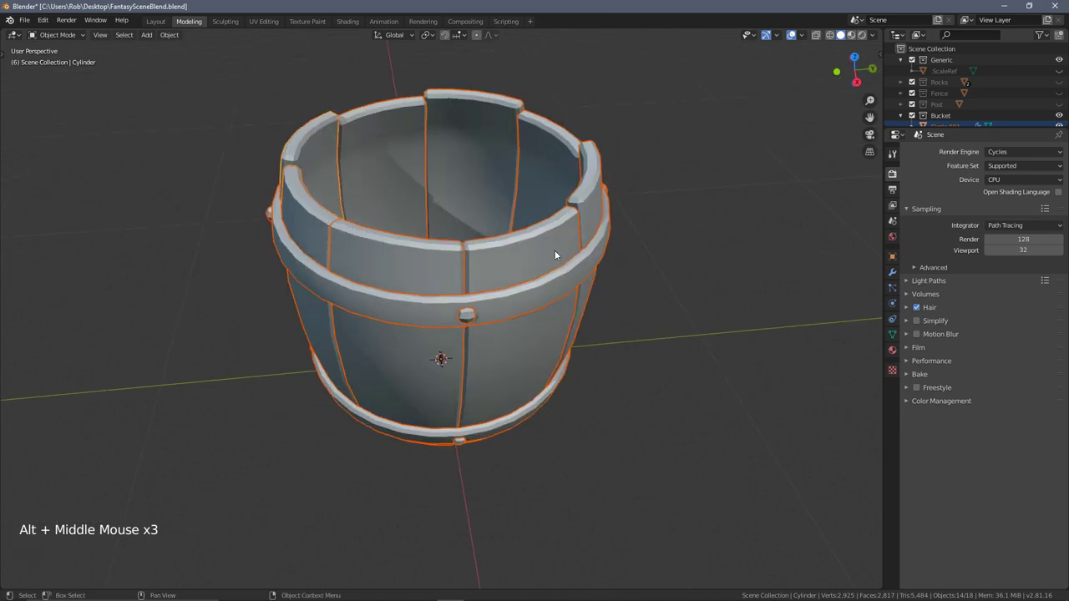
Inspect the modifiers on a bucket plank, the metal bands and the rivets one after another
click(536, 225)
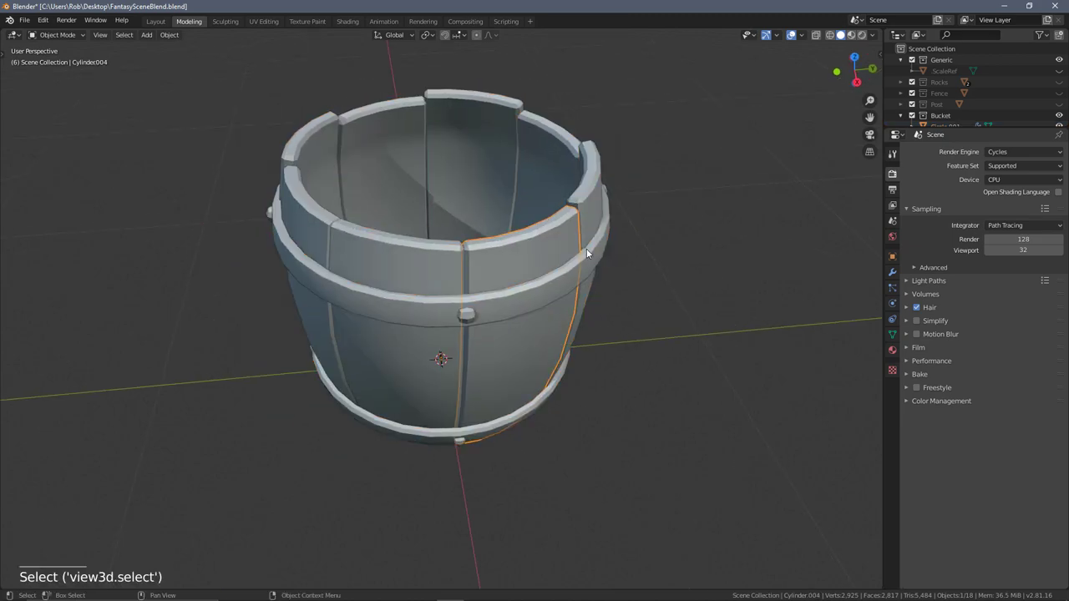
alt+middle_drag(653, 226, 585, 232)
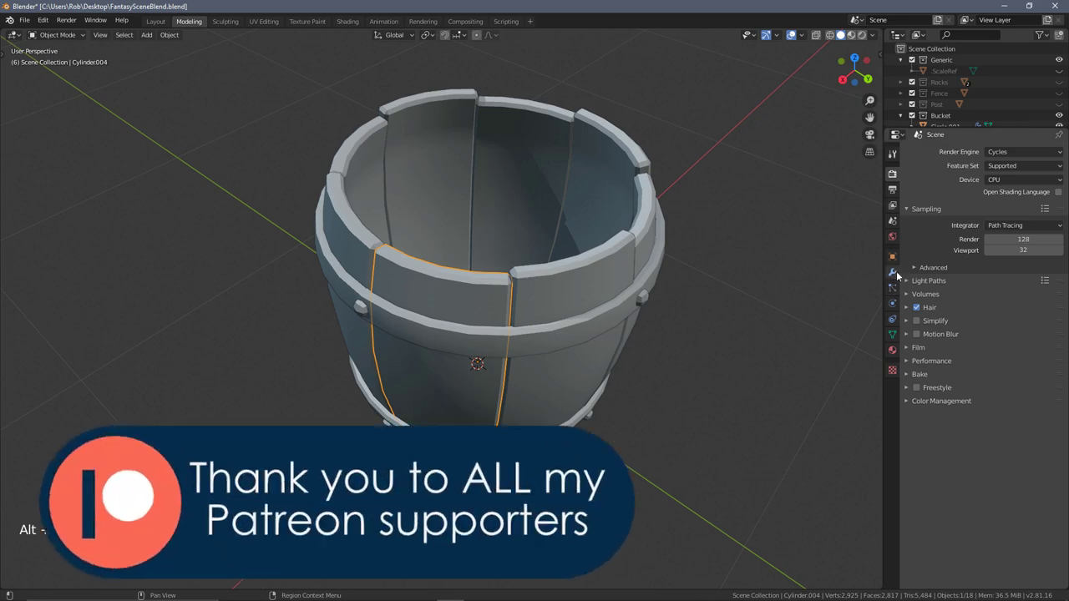
click(892, 272)
click(606, 269)
click(609, 276)
click(499, 333)
click(499, 333)
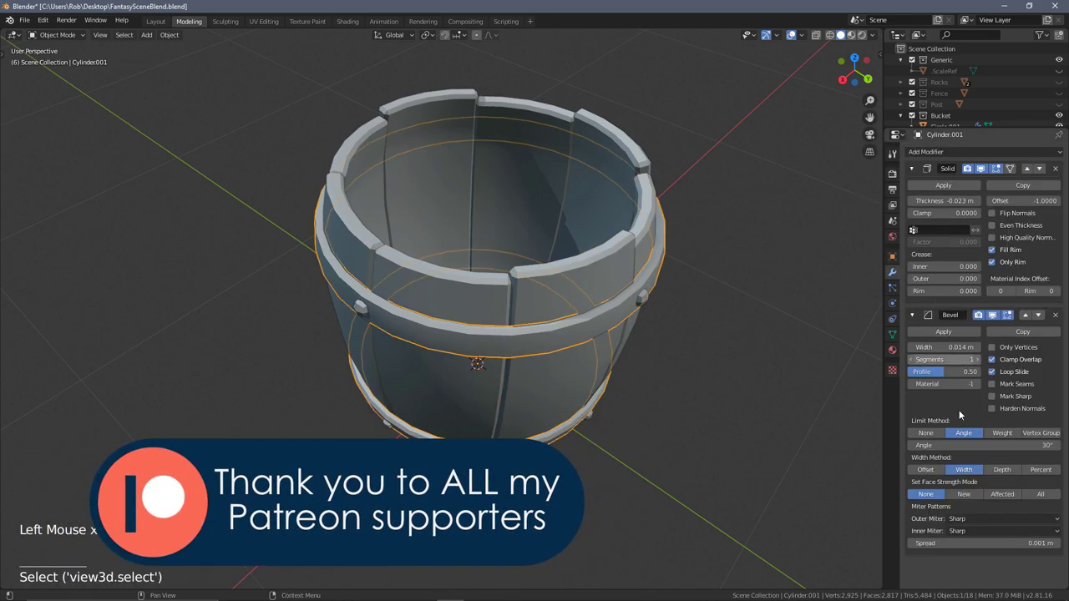
alt+middle_drag(393, 319, 671, 291)
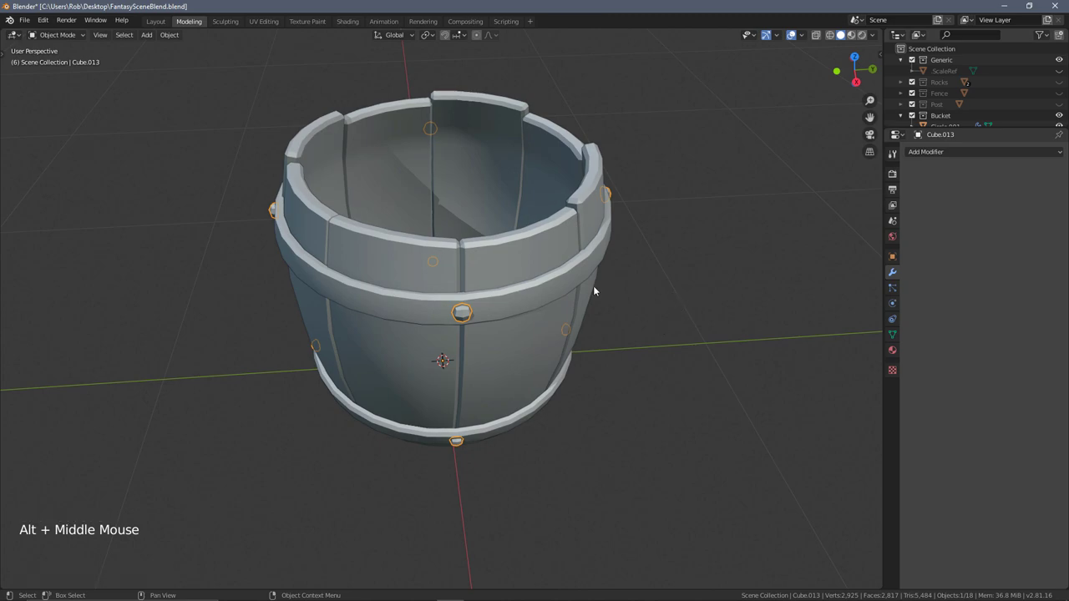
alt+middle_drag(597, 279, 654, 245)
alt+middle_drag(591, 205, 557, 220)
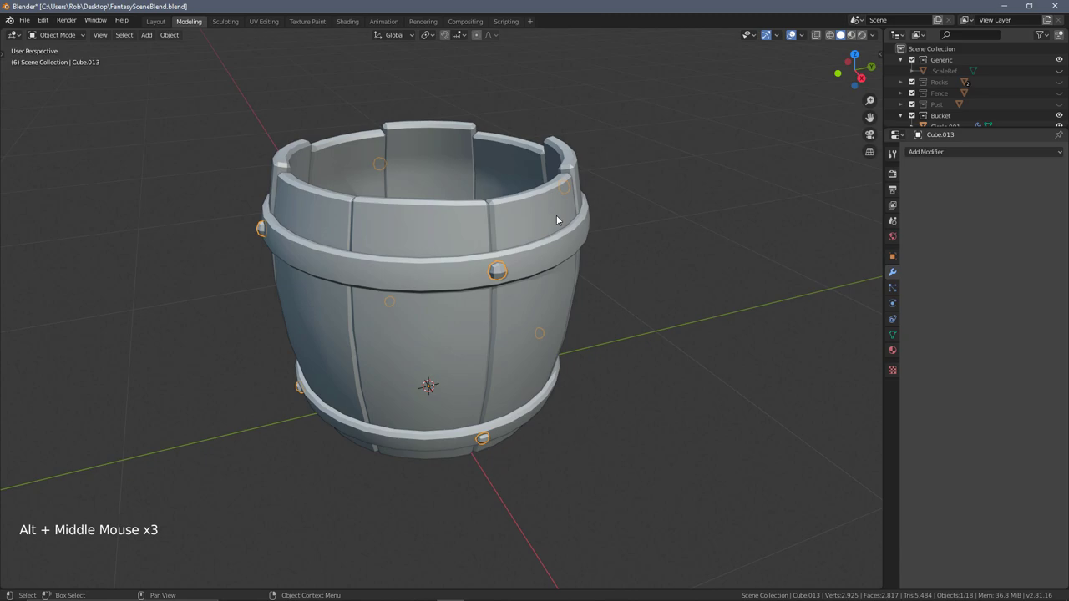
Try to join all the bucket parts into a single object, and undo the join
key(a)
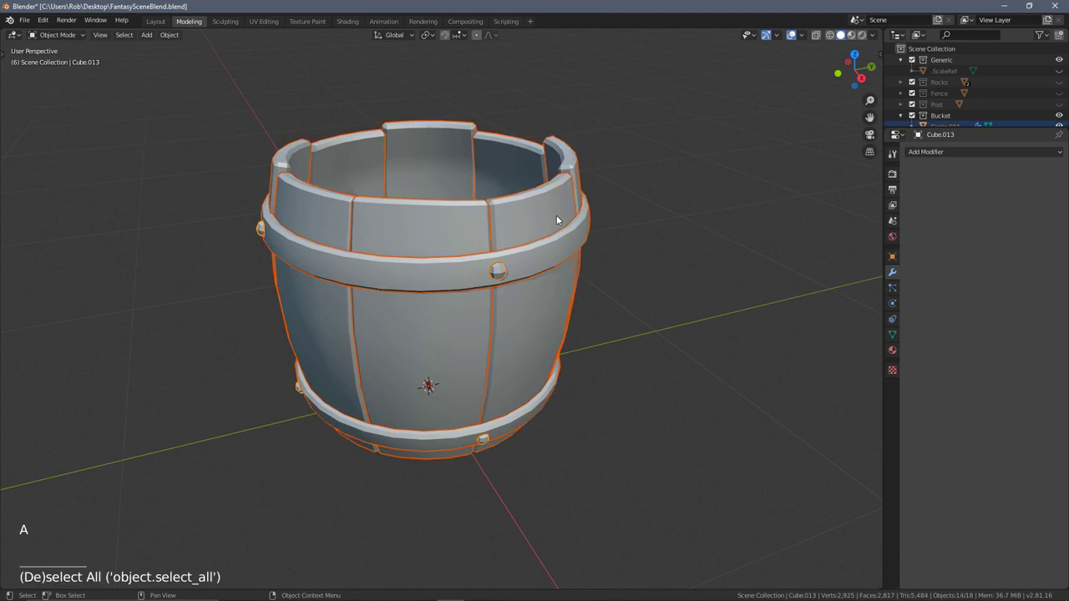
key(ctrl)
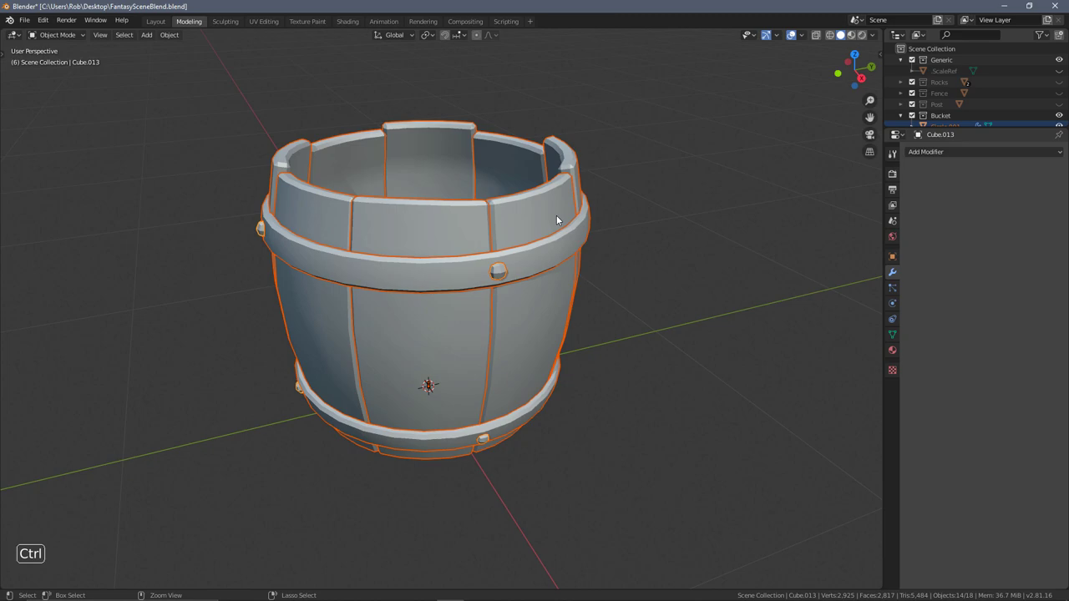
key(ctrl+j)
key(alt)
alt+middle_drag(669, 212, 632, 223)
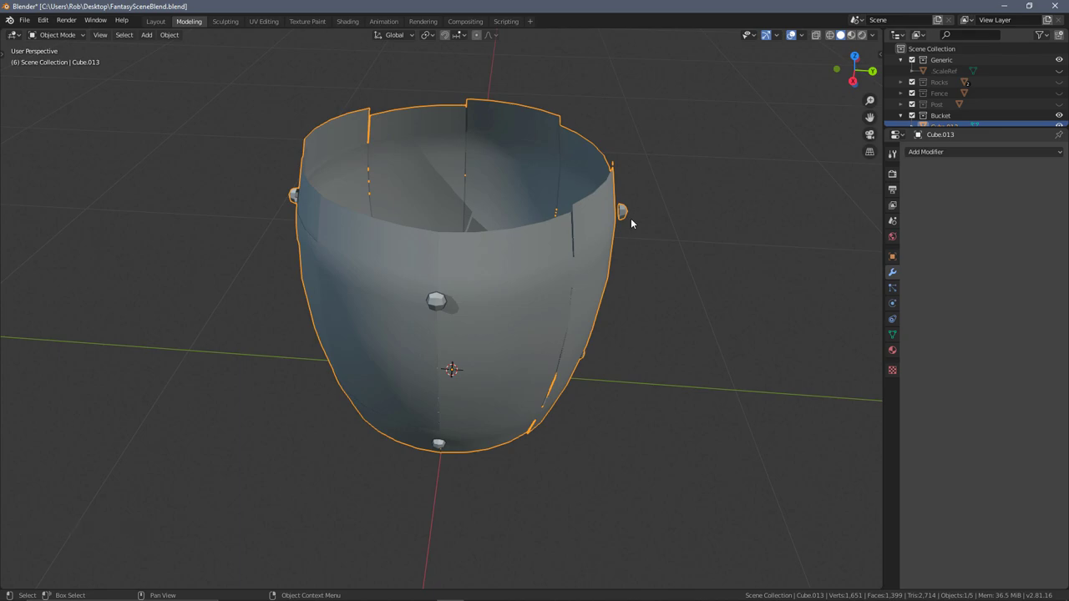
key(ctrl+z)
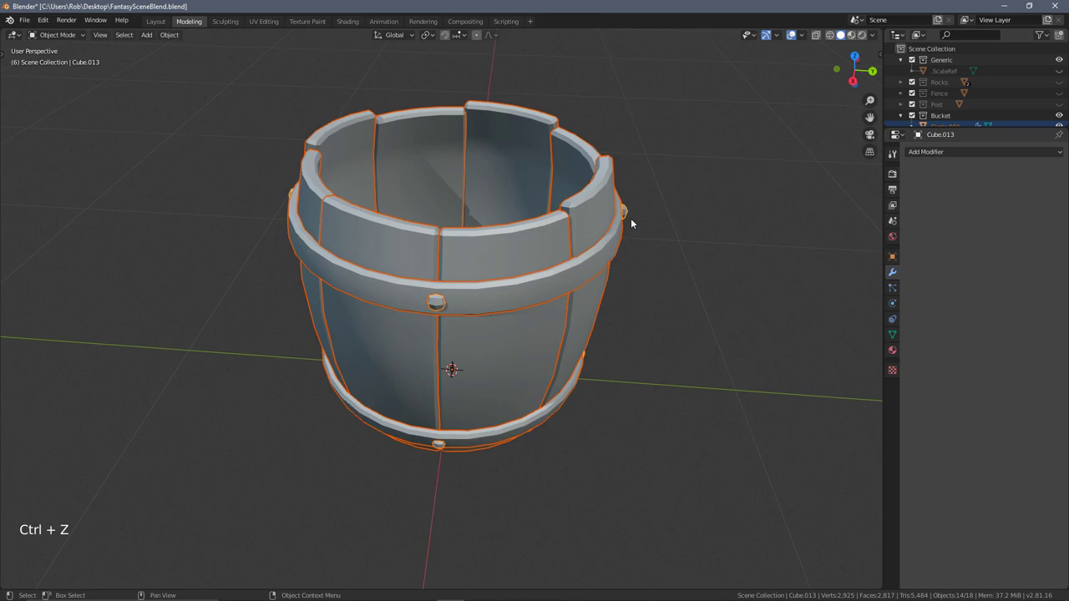
Unwrap all faces of the selected bucket parts together in the UV Editing workspace
alt+middle_drag(654, 236, 686, 264)
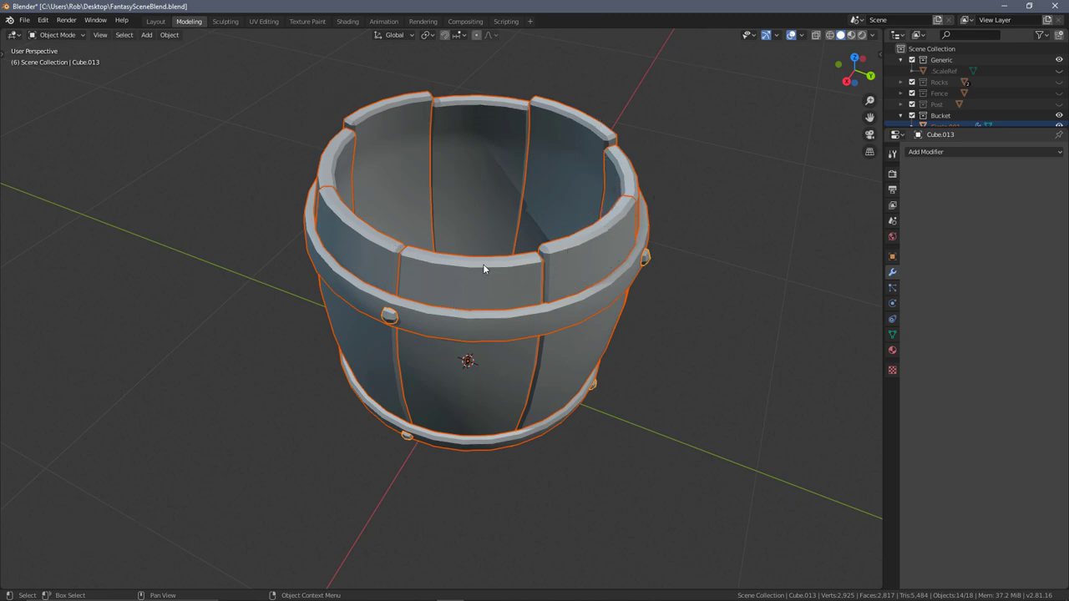
alt+middle_drag(735, 253, 720, 235)
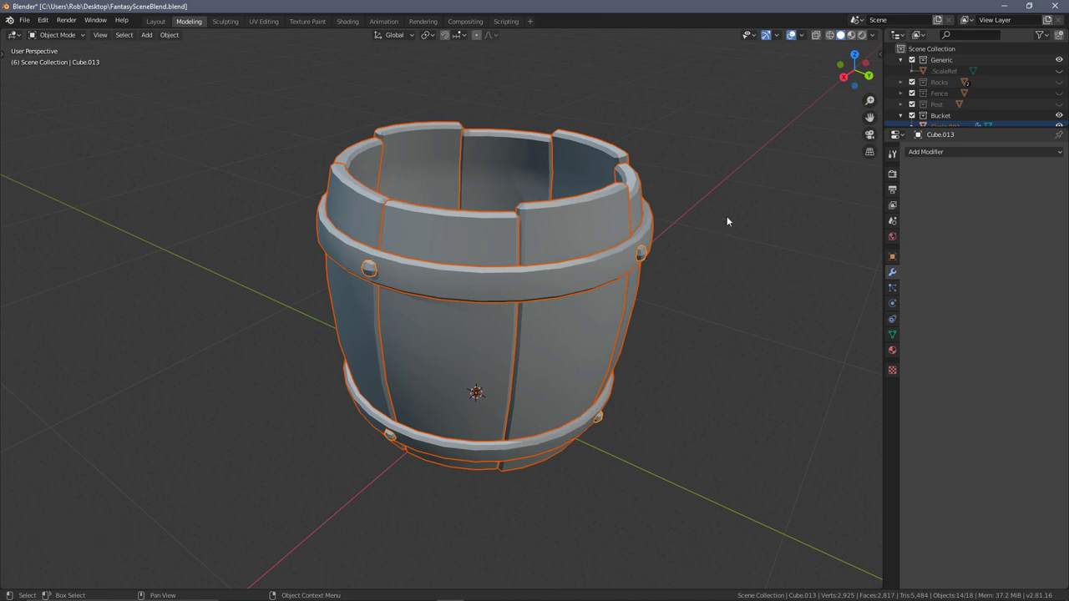
click(258, 24)
alt+middle_drag(375, 258, 600, 375)
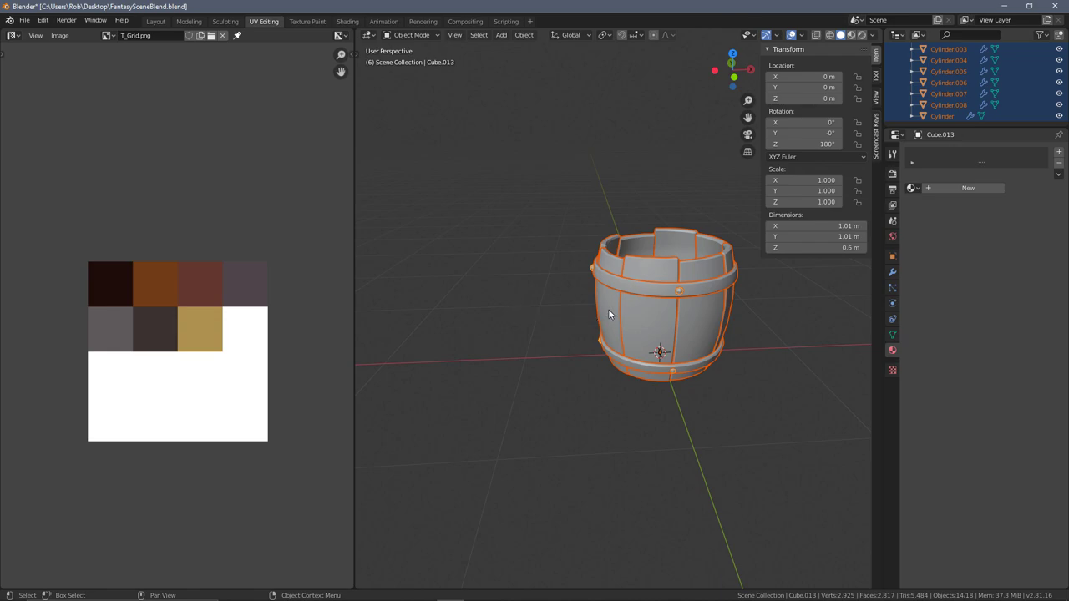
key(Tab)
key(a)
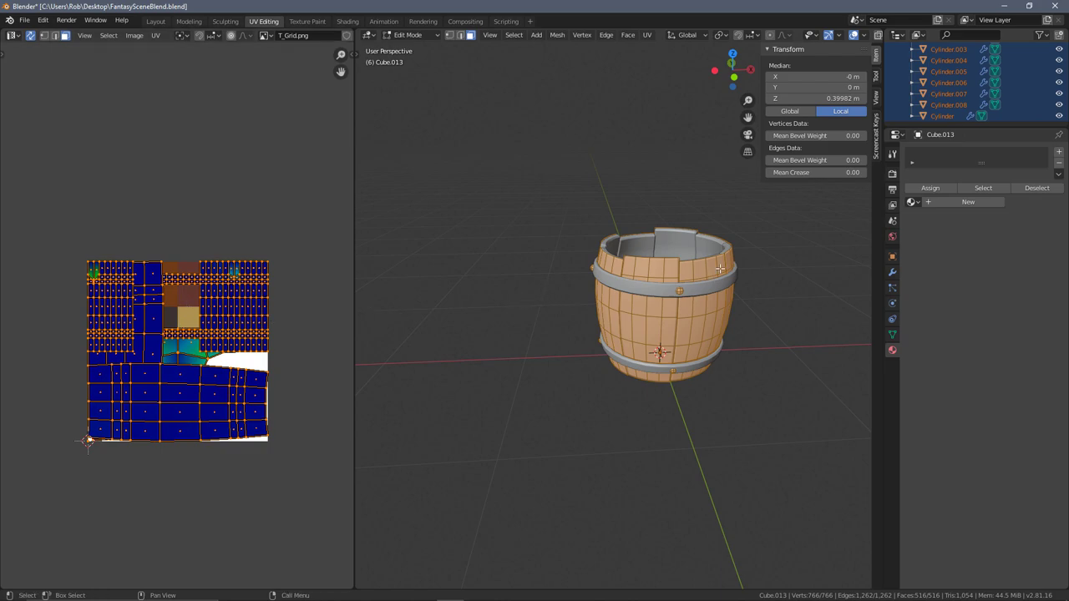
shift+click(627, 326)
key(u)
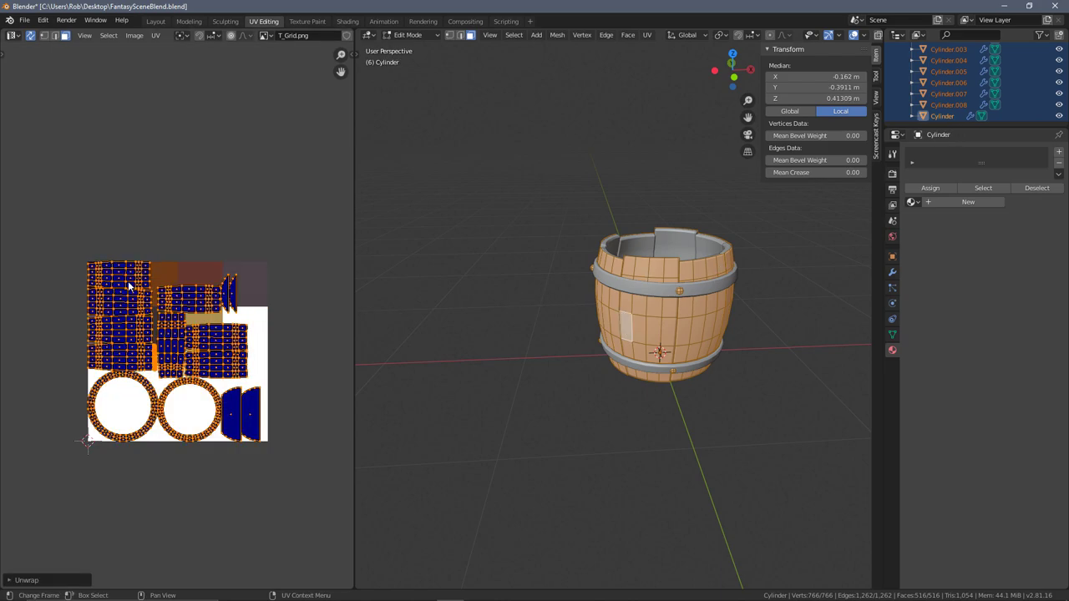
Examine the unwrapped UV islands of the planks, bands and rivets against the bucket model
scroll(123, 349, up, 3)
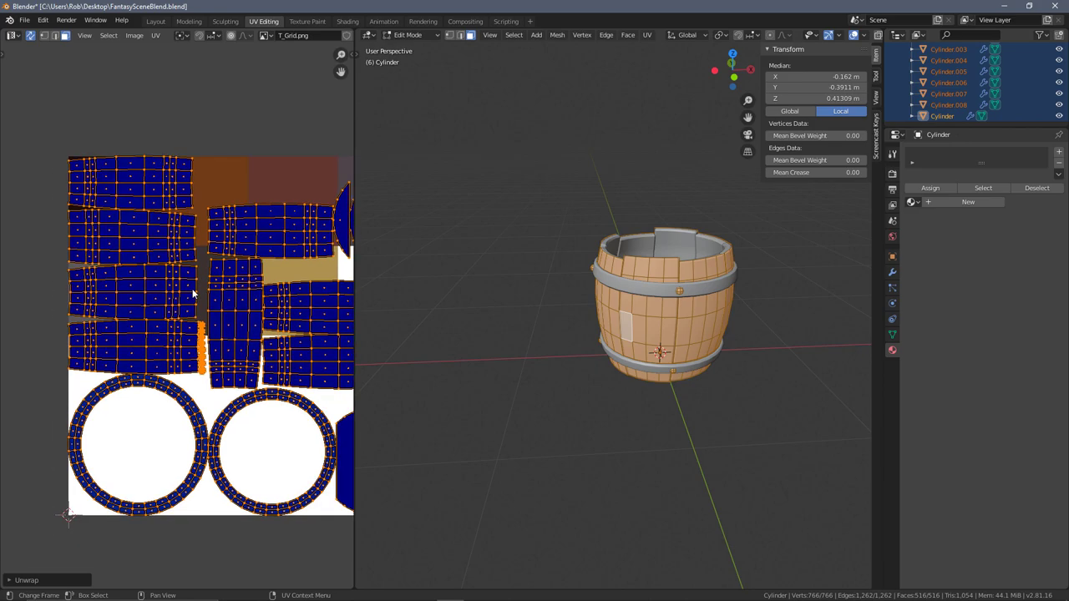
scroll(213, 318, down, 1)
middle_drag(236, 390, 194, 359)
scroll(172, 317, up, 1)
scroll(213, 338, up, 1)
scroll(174, 301, down, 1)
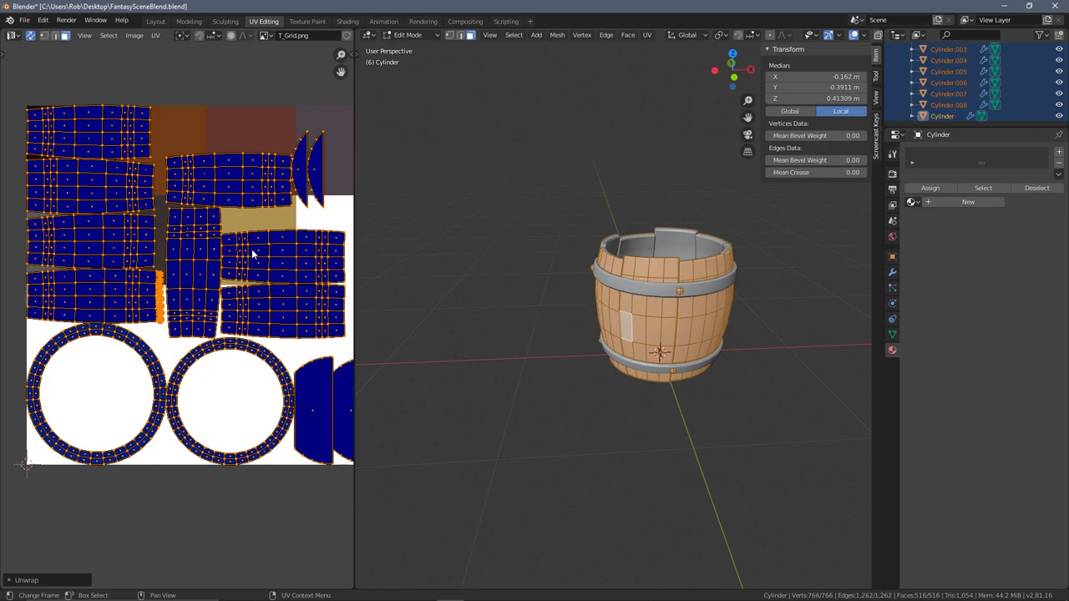
scroll(258, 251, down, 2)
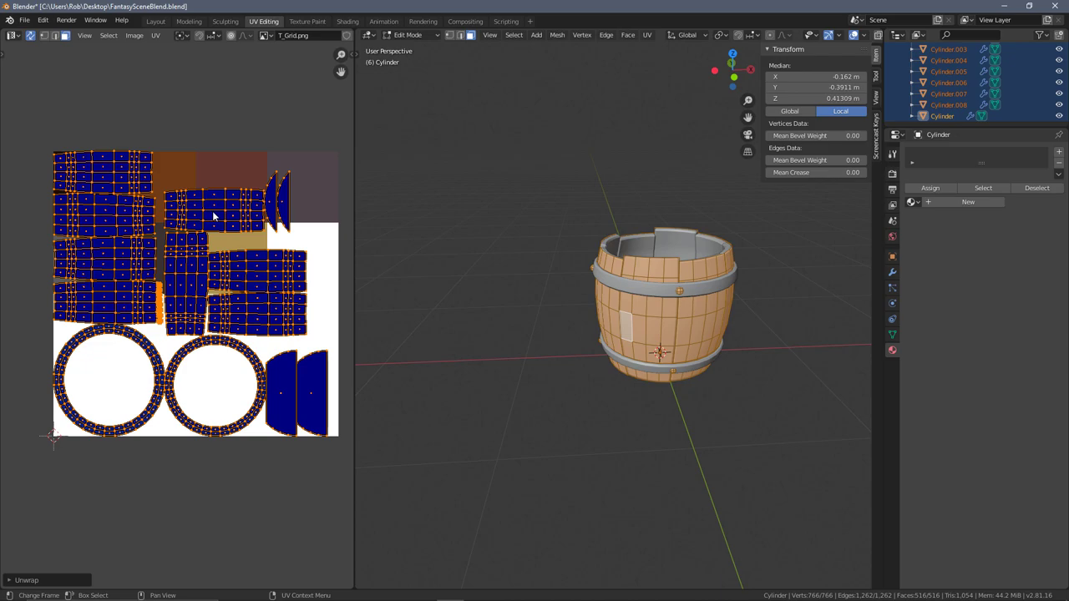
scroll(156, 220, up, 2)
scroll(155, 221, up, 2)
shift+middle_drag(602, 311, 589, 316)
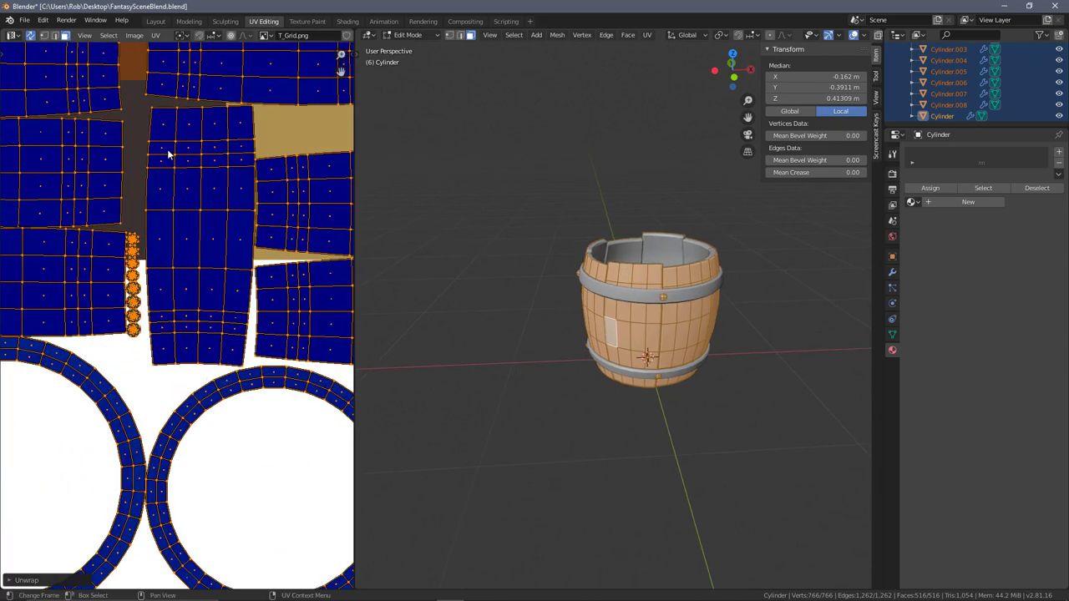
scroll(260, 360, down, 4)
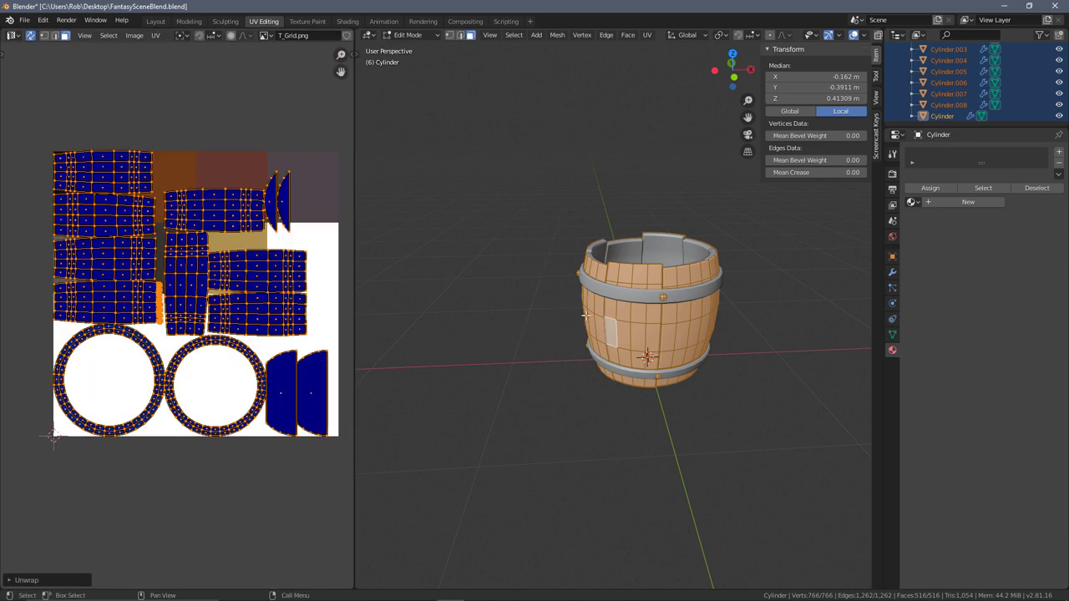
ctrl+middle_drag(676, 299, 698, 296)
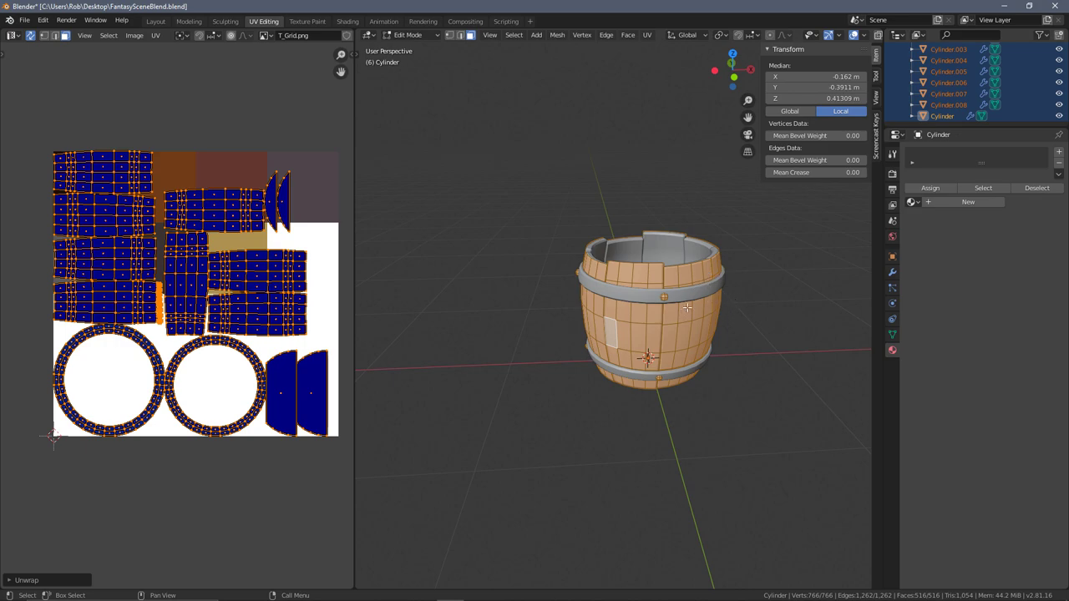
ctrl+middle_drag(662, 295, 674, 350)
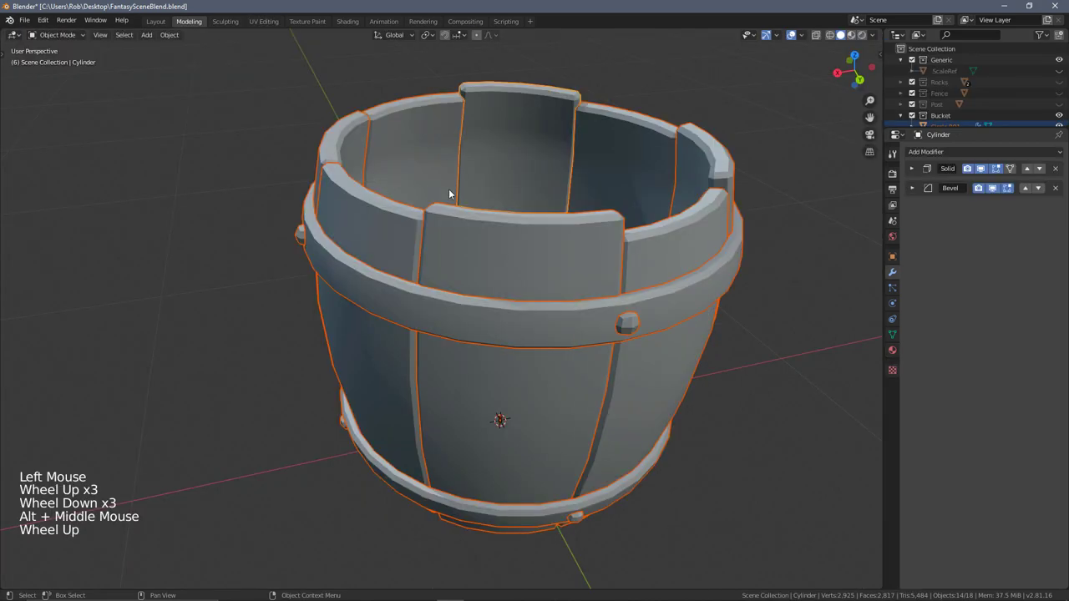
Select a single bucket plank in the Modeling workspace and examine its Solidify and Bevel modifier settings
click(463, 220)
click(472, 241)
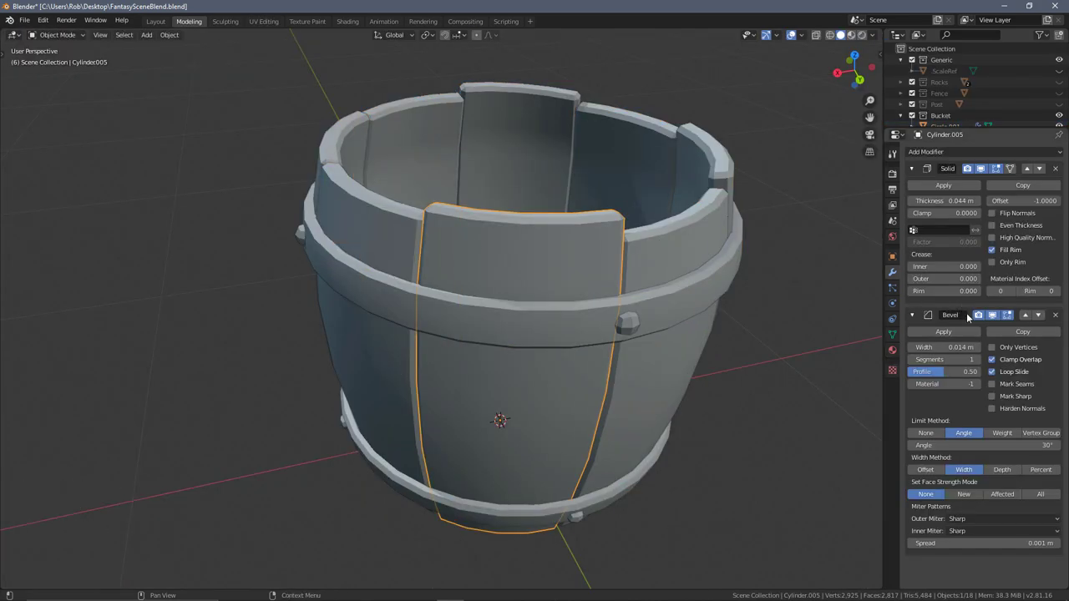
click(686, 241)
click(601, 251)
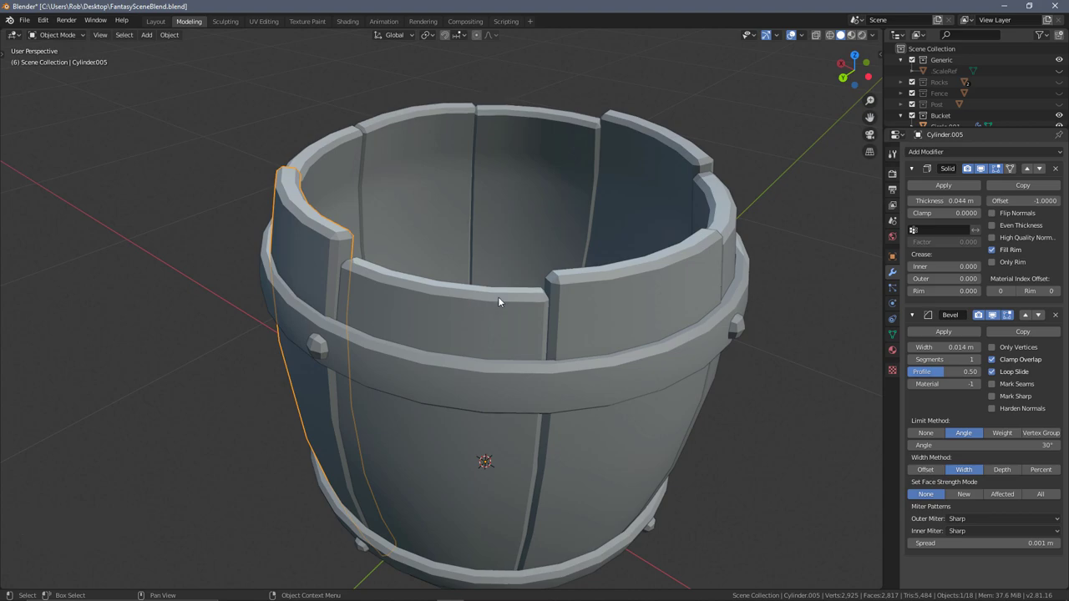
Select three neighbouring planks with Cylinder.007 active and apply the Solidify and Bevel modifiers
shift+click(442, 326)
shift+click(626, 279)
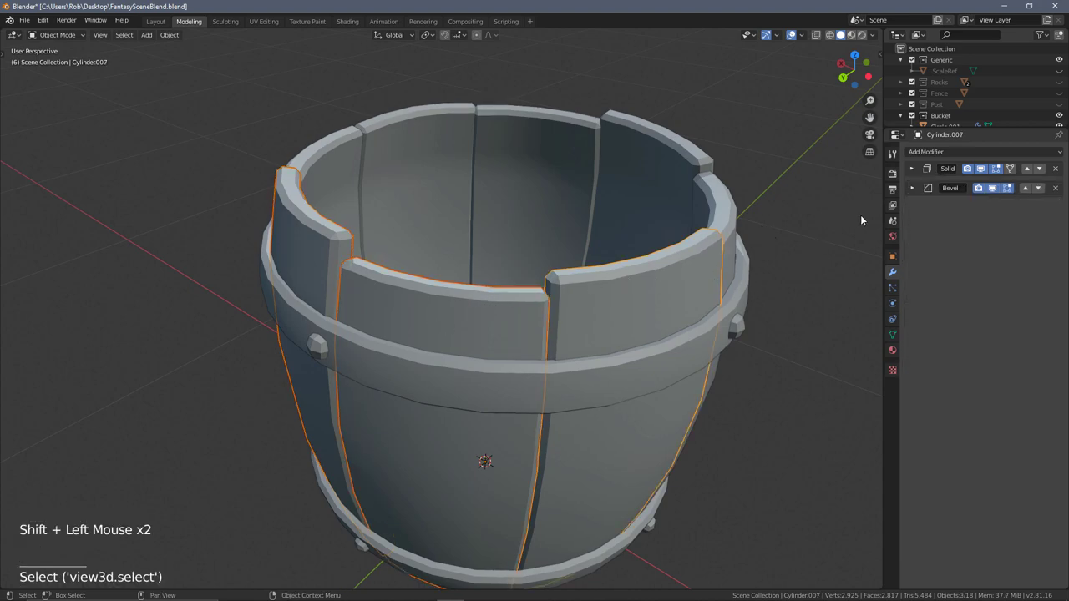
click(909, 170)
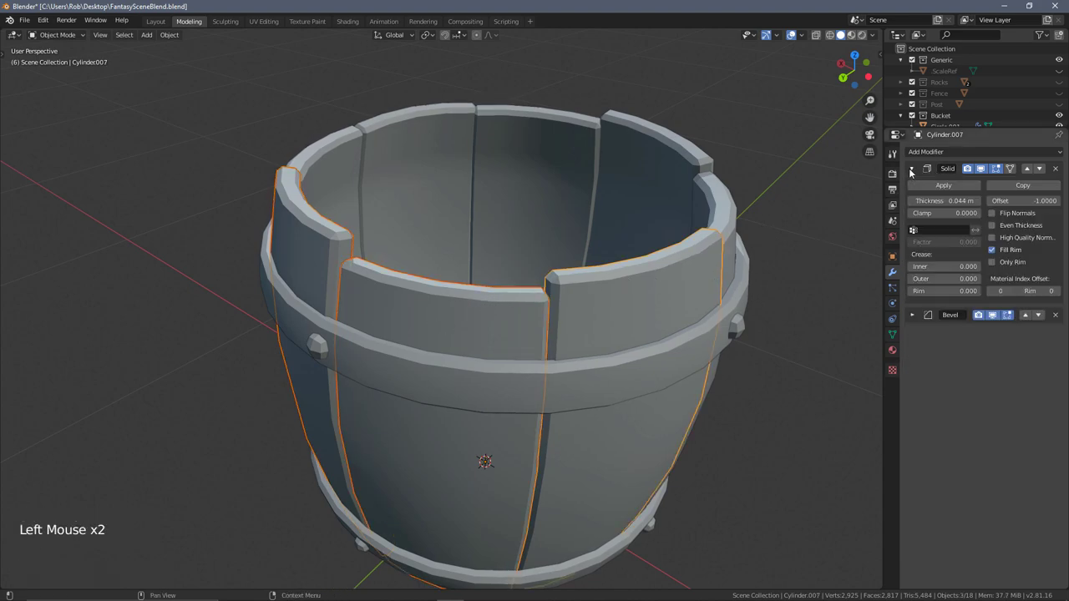
click(946, 187)
click(912, 170)
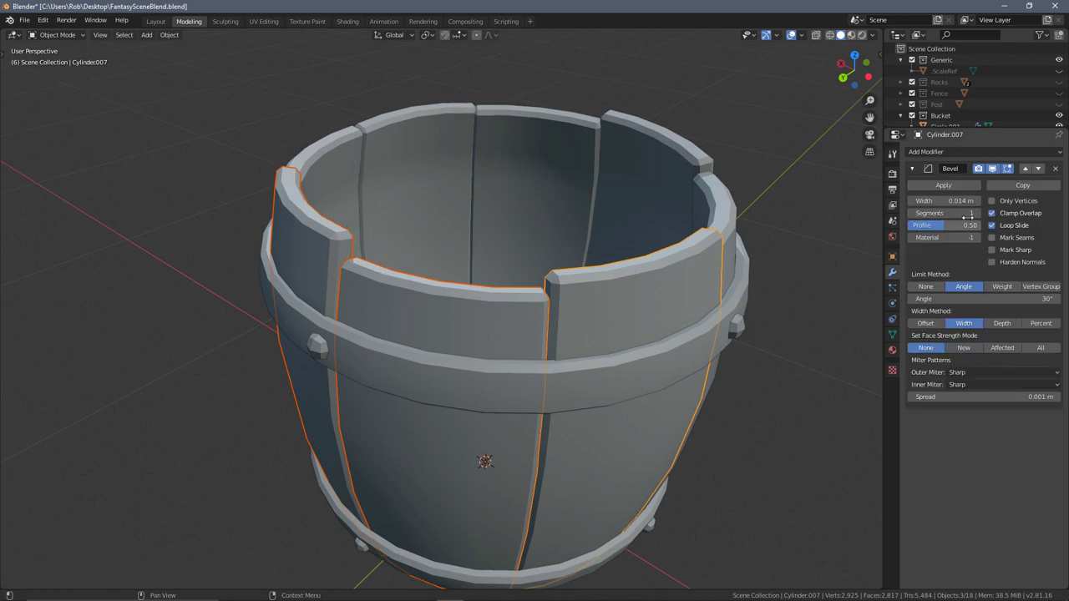
click(947, 186)
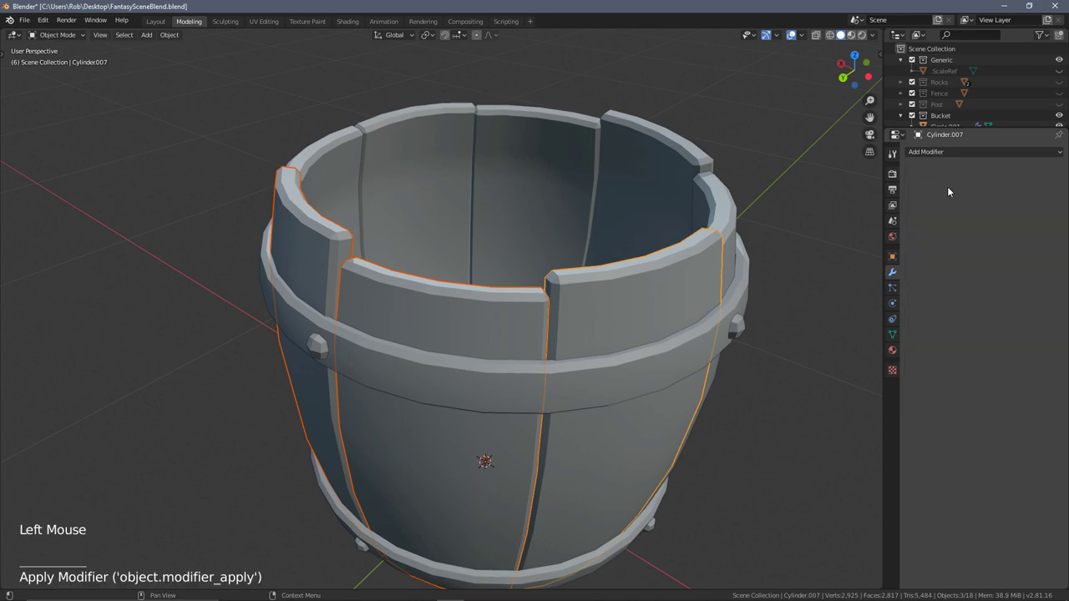
Select the plank Cylinder.005 on its own and apply its Solidify and Bevel modifiers
click(607, 278)
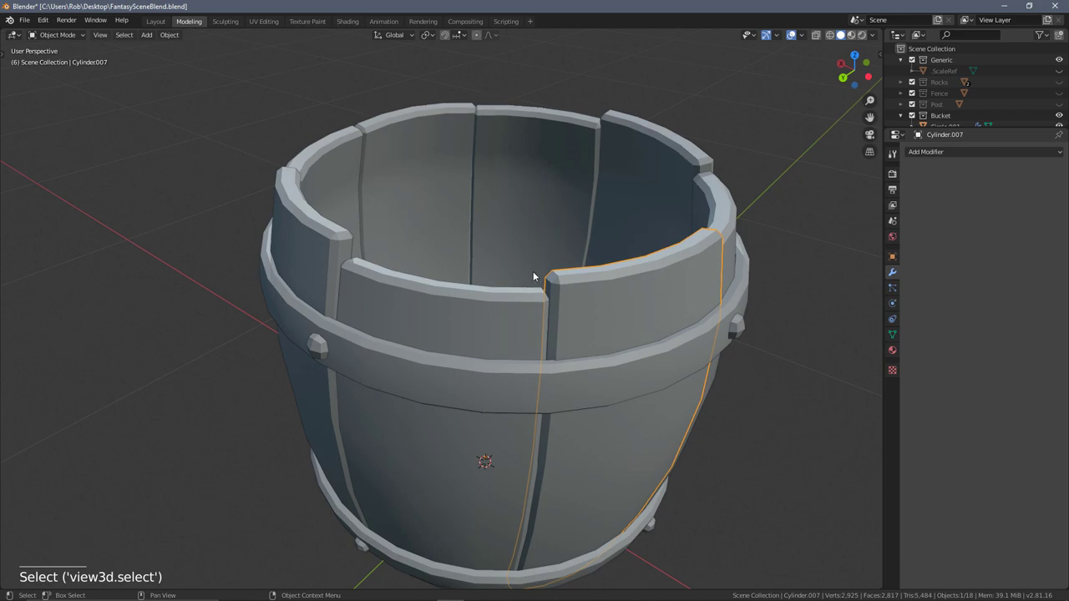
click(322, 259)
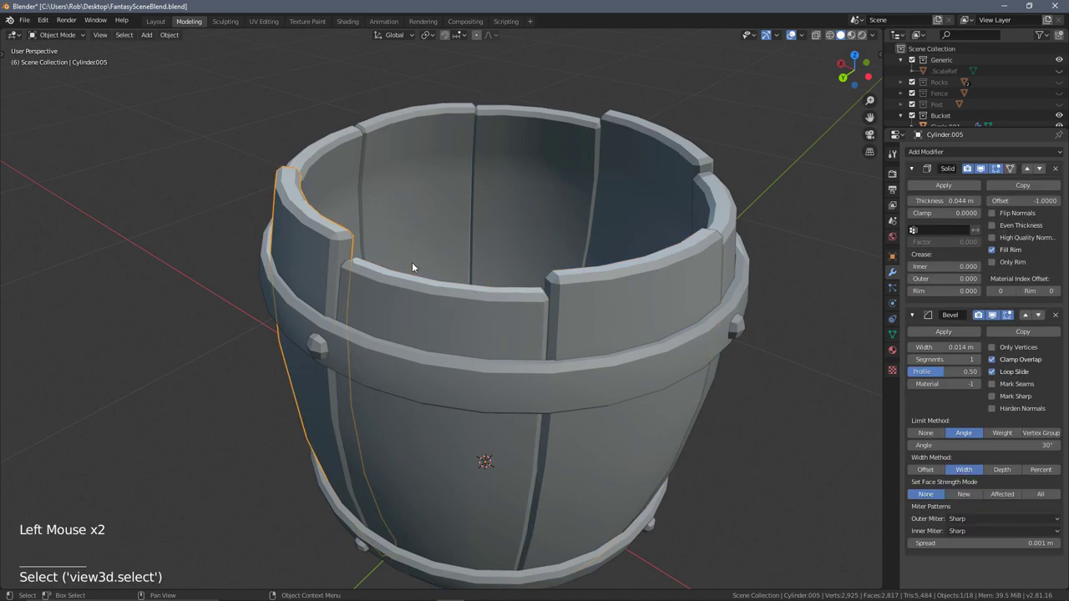
click(943, 186)
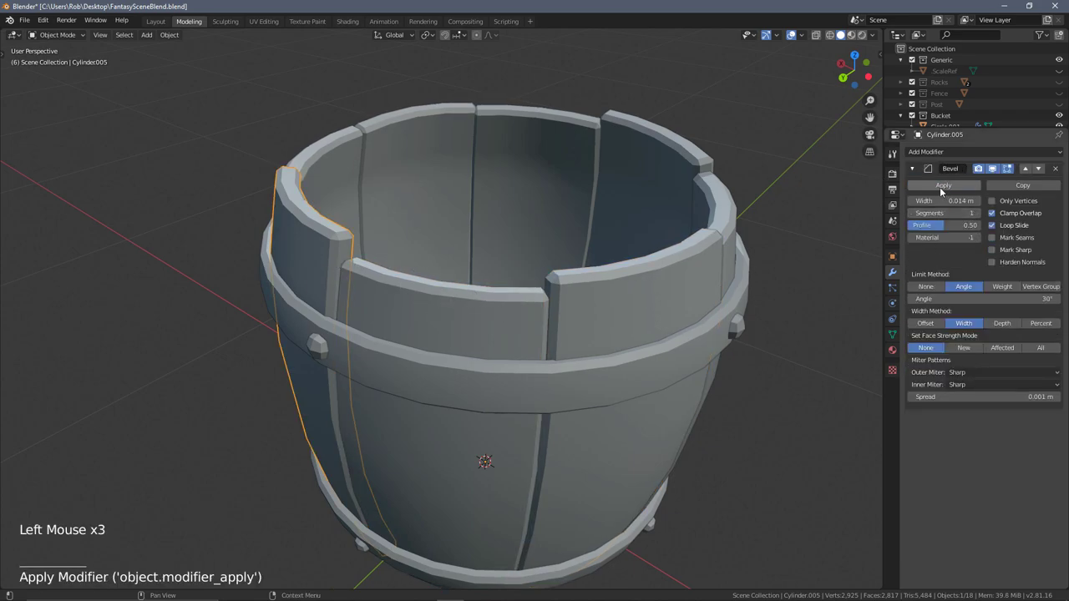
click(941, 186)
Apply the Solidify and Bevel modifiers of the neighbouring plank Cylinder.006
click(483, 295)
click(938, 181)
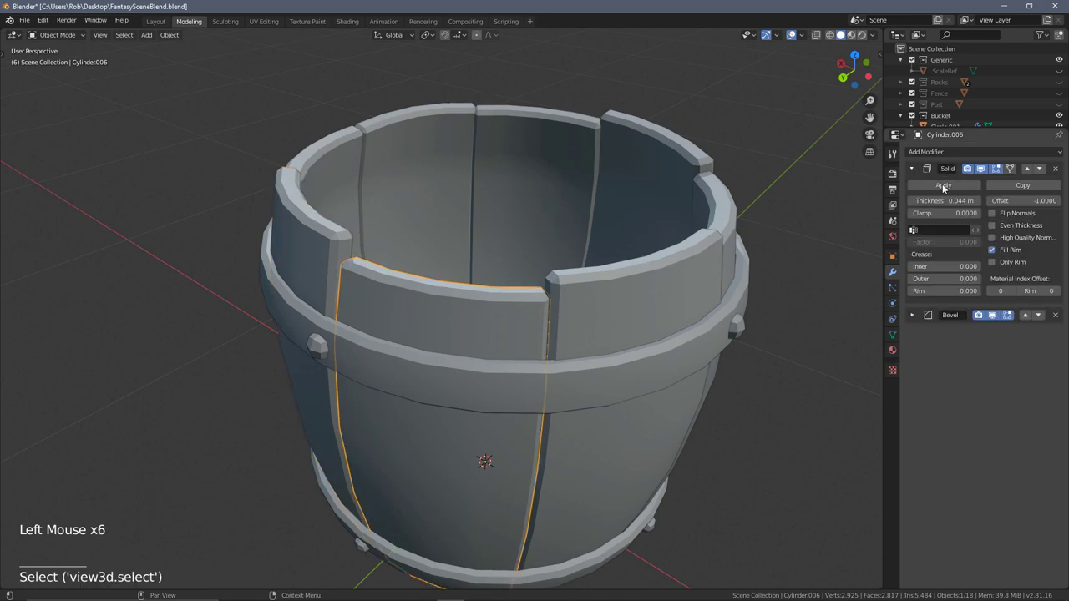
click(938, 182)
click(913, 170)
click(934, 187)
click(634, 356)
alt+middle_drag(710, 327, 672, 284)
click(943, 206)
Undo the recent modifier applications and selections on the bucket planks
key(ctrl+z)
key(ctrl+z)
key(ctrl+z)
key(ctrl+z)
key(ctrl+z)
key(ctrl+z)
key(ctrl+z)
key(ctrl+z)
key(ctrl+z)
key(ctrl+z)
key(ctrl+z)
key(ctrl+z)
key(ctrl+z)
key(ctrl+z)
key(ctrl+z)
key(ctrl+z)
key(ctrl+z)
key(ctrl+z)
key(ctrl+z)
key(ctrl+z)
key(ctrl+z)
key(ctrl+z)
key(ctrl+z)
key(ctrl+z)
key(ctrl+z)
key(ctrl+z)
key(ctrl+z)
key(ctrl+z)
key(ctrl+z)
Start applying the Solidify and Bevel modifiers plank by plank, beginning with two neighbouring bucket planks
click(288, 303)
click(376, 312)
click(736, 341)
alt+middle_drag(609, 316, 680, 325)
click(271, 197)
double_click(942, 185)
click(275, 287)
click(913, 169)
click(934, 184)
click(915, 171)
click(933, 186)
Apply the Solidify and Bevel modifiers on the following planks around the bucket
click(480, 345)
click(913, 170)
click(934, 185)
click(628, 292)
click(912, 171)
click(934, 185)
click(913, 170)
click(933, 185)
alt+middle_drag(647, 259, 537, 253)
click(912, 169)
click(927, 185)
Apply the Solidify and Bevel modifiers on the remaining bucket planks one after another
click(555, 207)
click(913, 170)
click(917, 184)
click(913, 170)
click(919, 185)
click(538, 163)
click(476, 157)
click(913, 170)
click(920, 185)
click(912, 169)
click(920, 185)
Select all faces of the plank Cylinder.005 in Edit Mode and unwrap them in the UV Editing workspace
click(380, 151)
alt+middle_drag(638, 185, 458, 135)
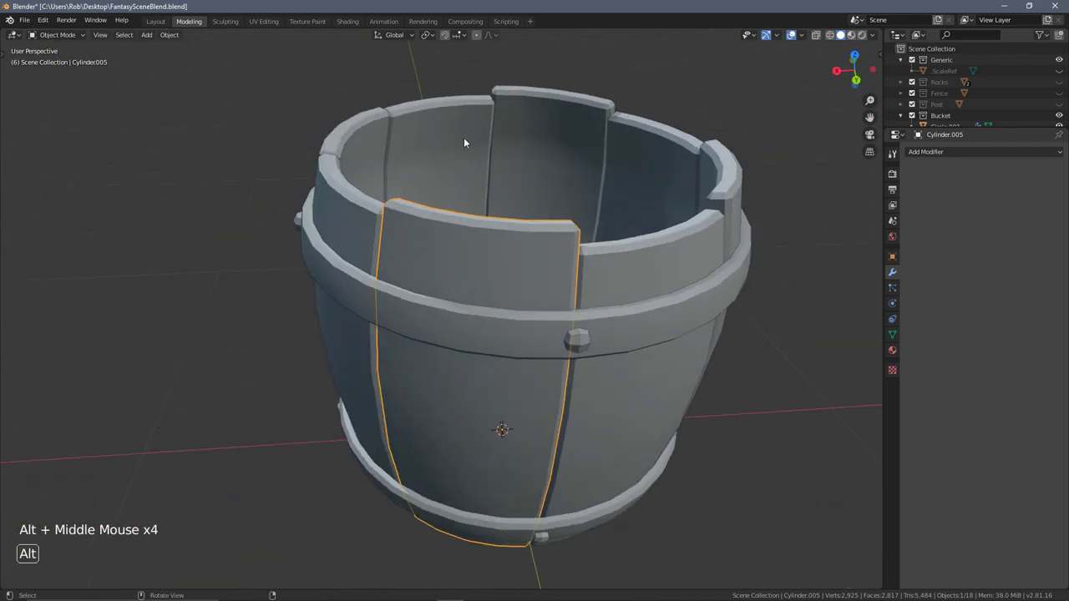
alt+middle_drag(652, 213, 517, 184)
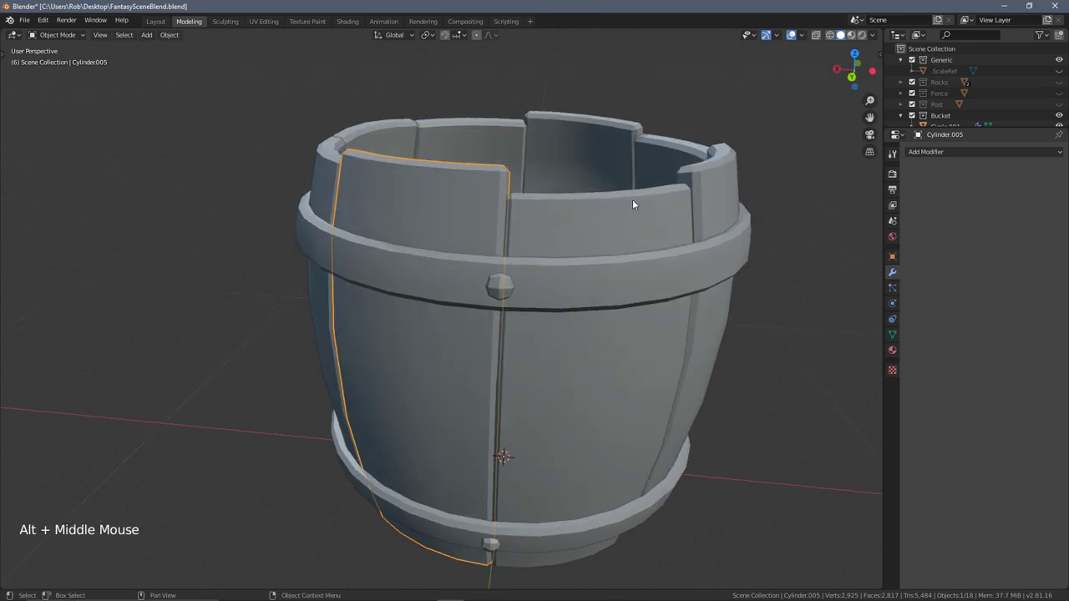
alt+middle_drag(621, 198, 514, 197)
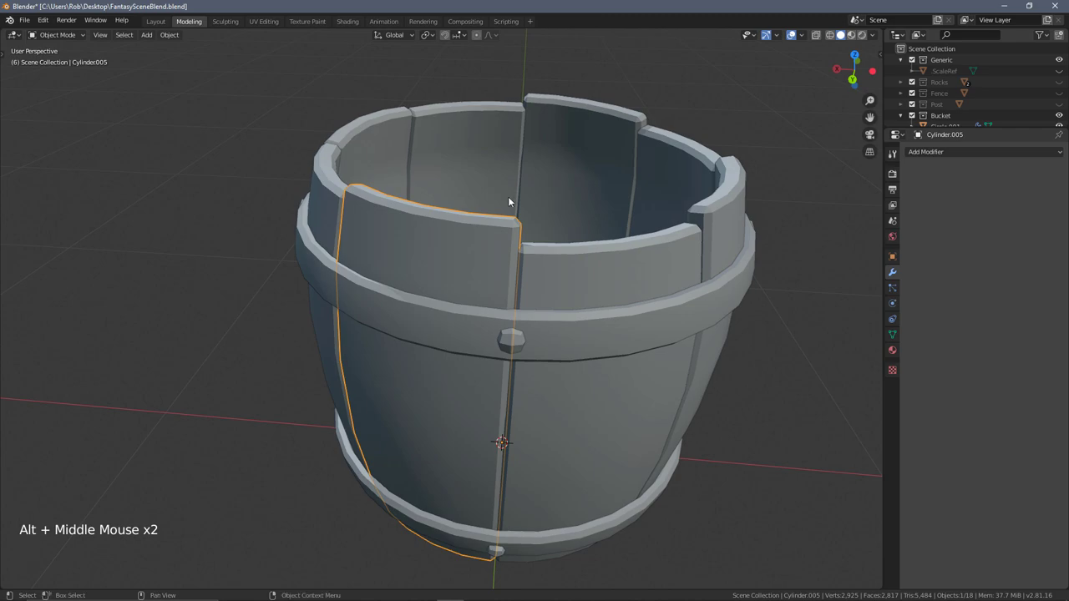
key(Tab)
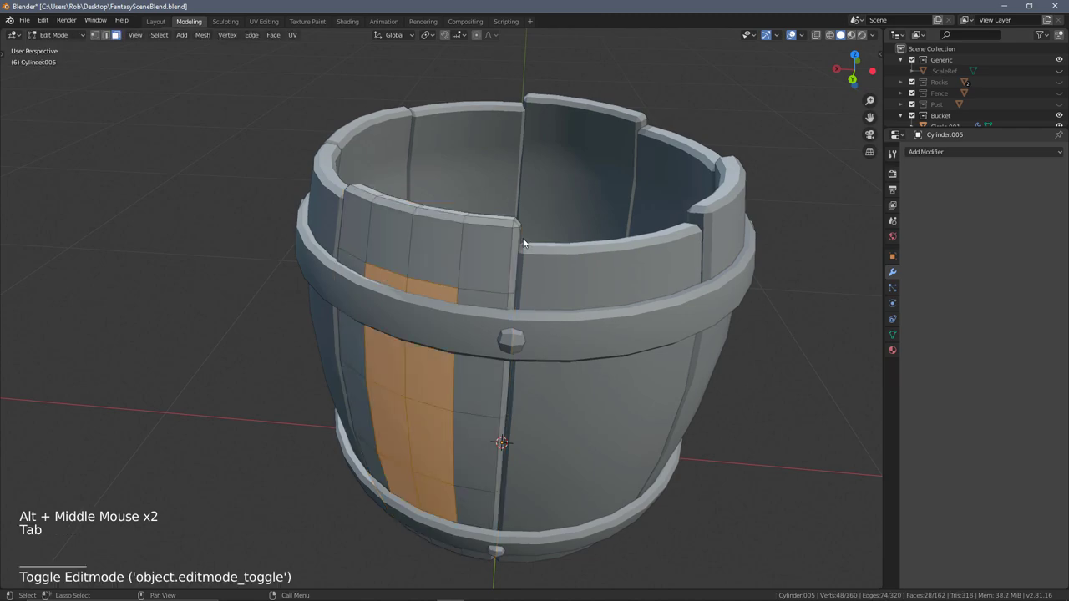
key(a)
alt+middle_drag(523, 242, 492, 250)
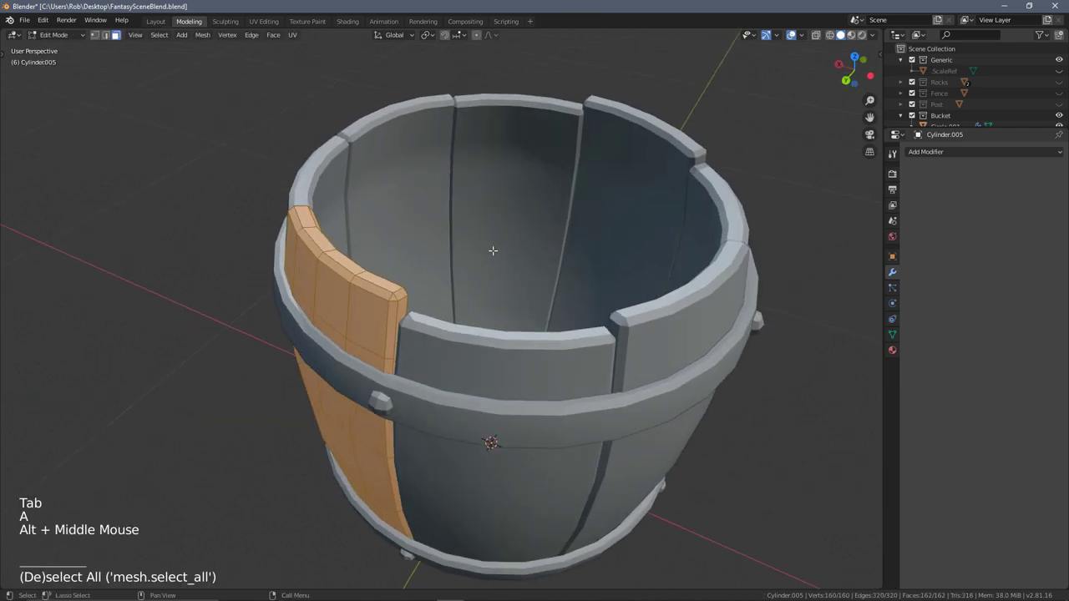
click(272, 21)
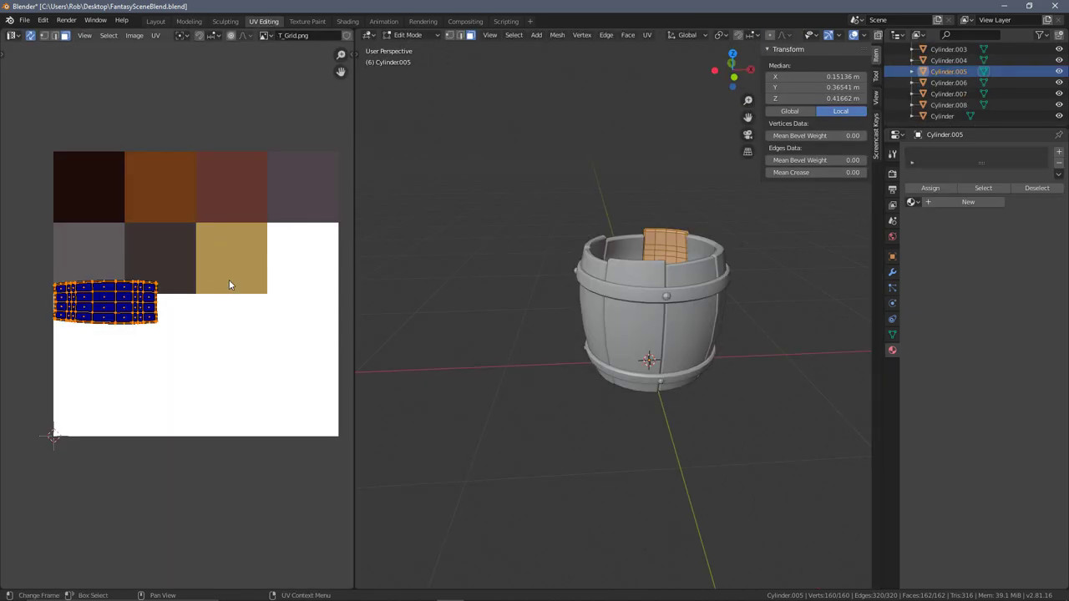
key(u)
click(597, 283)
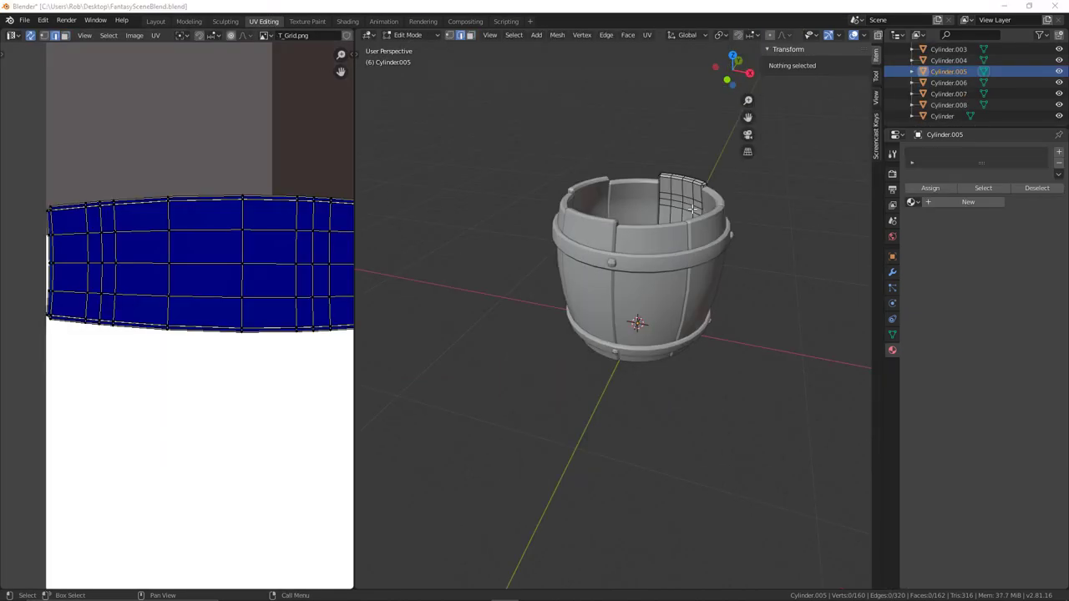
Select the edge loop outlining one broad side of the plank in wireframe view and mark it as a seam
click(688, 206)
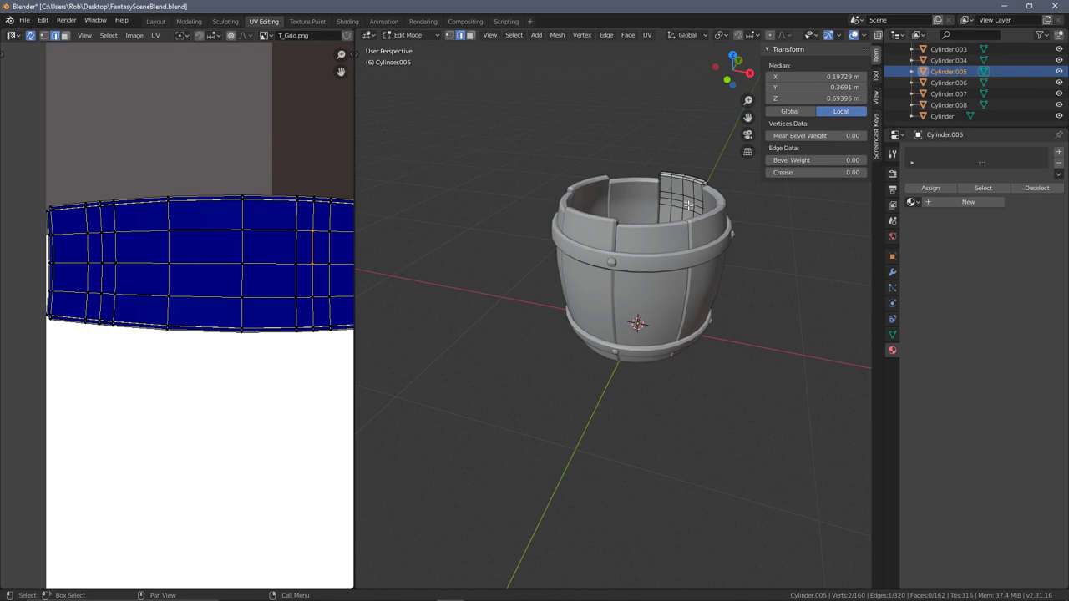
key(Tab)
scroll(702, 200, up, 6)
middle_drag(757, 228, 680, 162)
key(Tab)
scroll(603, 240, up, 3)
alt+click(641, 132)
key(alt+z)
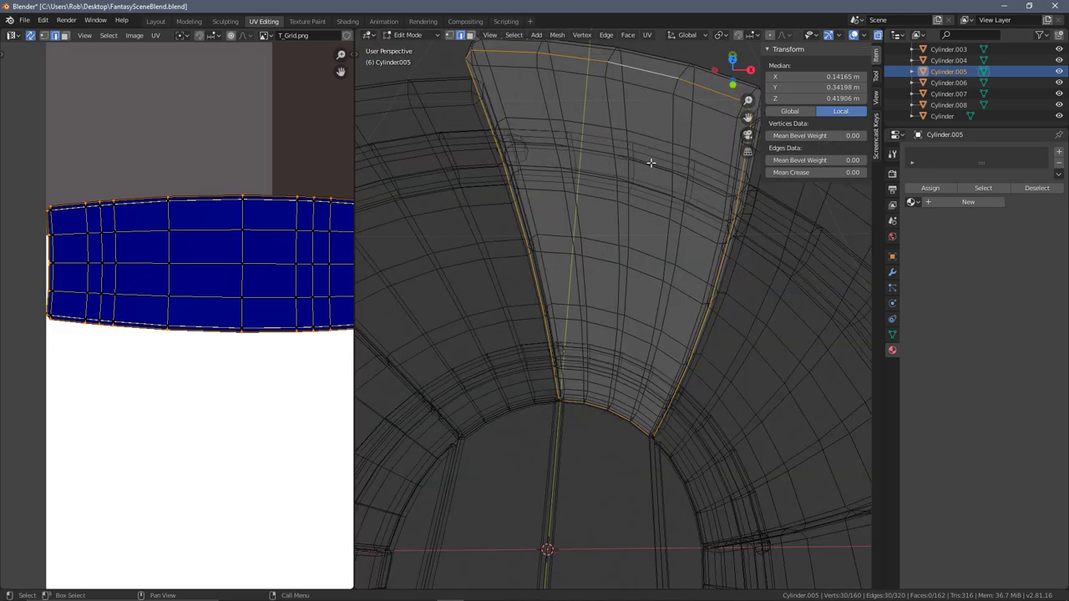
key(ctrl+e)
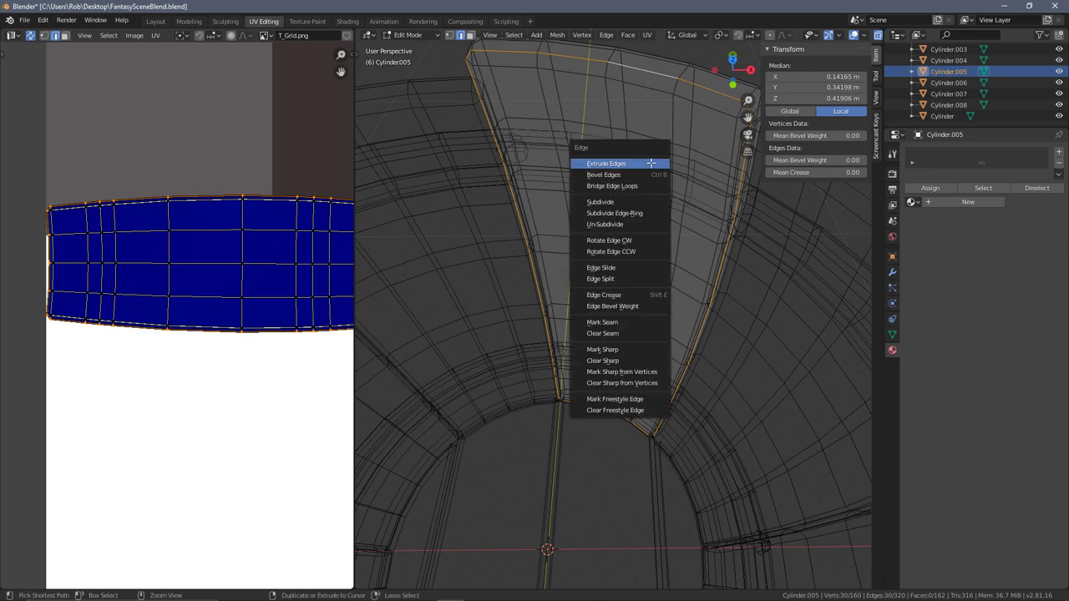
click(626, 322)
scroll(434, 234, down, 3)
scroll(239, 240, down, 3)
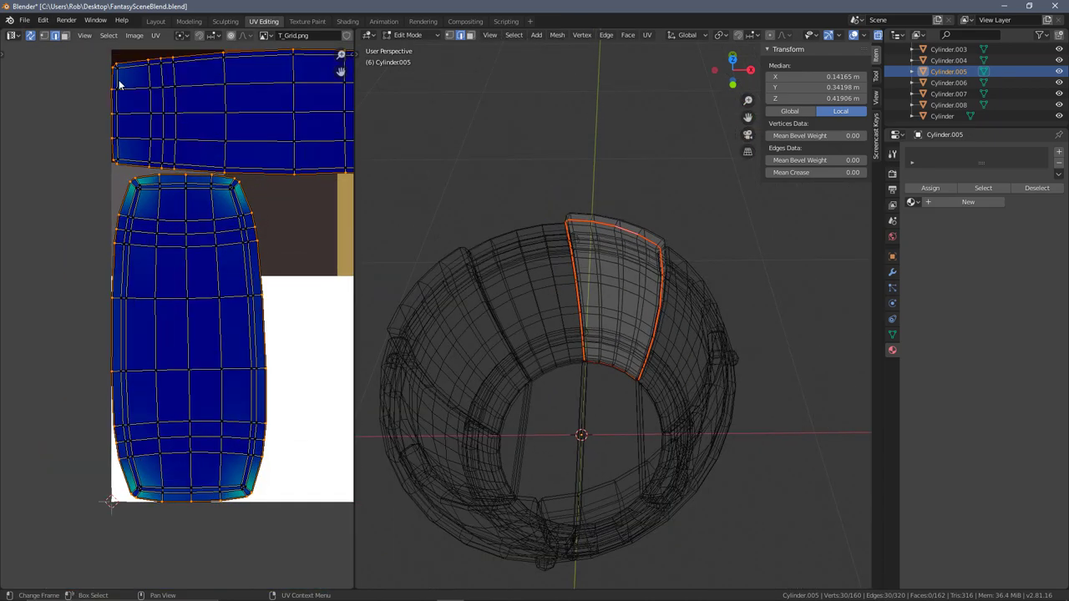
Unwrap the plank again from the UV editor
click(155, 36)
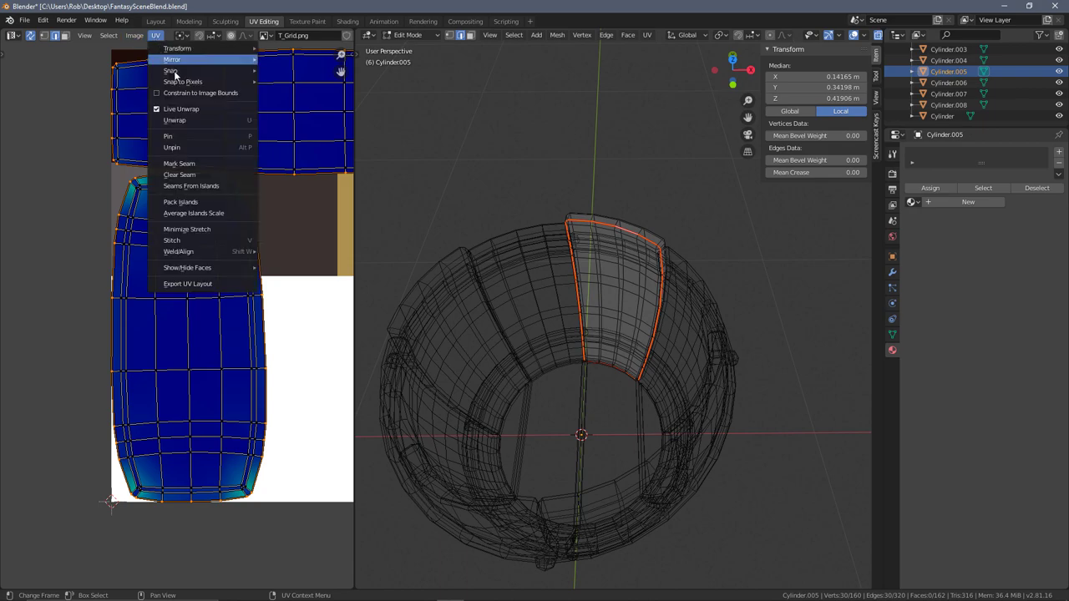
click(175, 119)
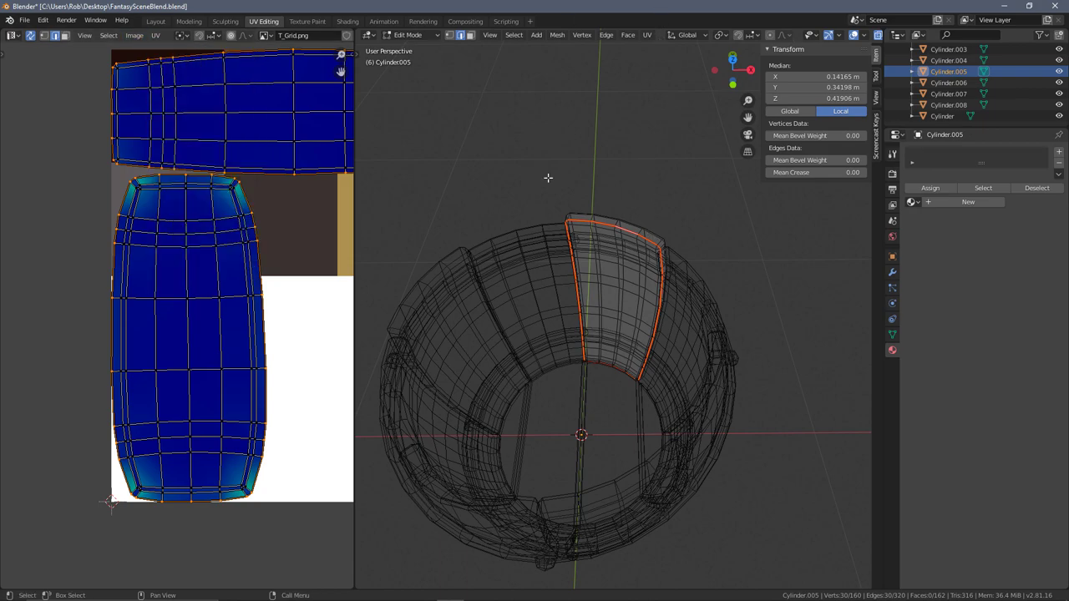
scroll(243, 172, down, 5)
scroll(239, 250, up, 3)
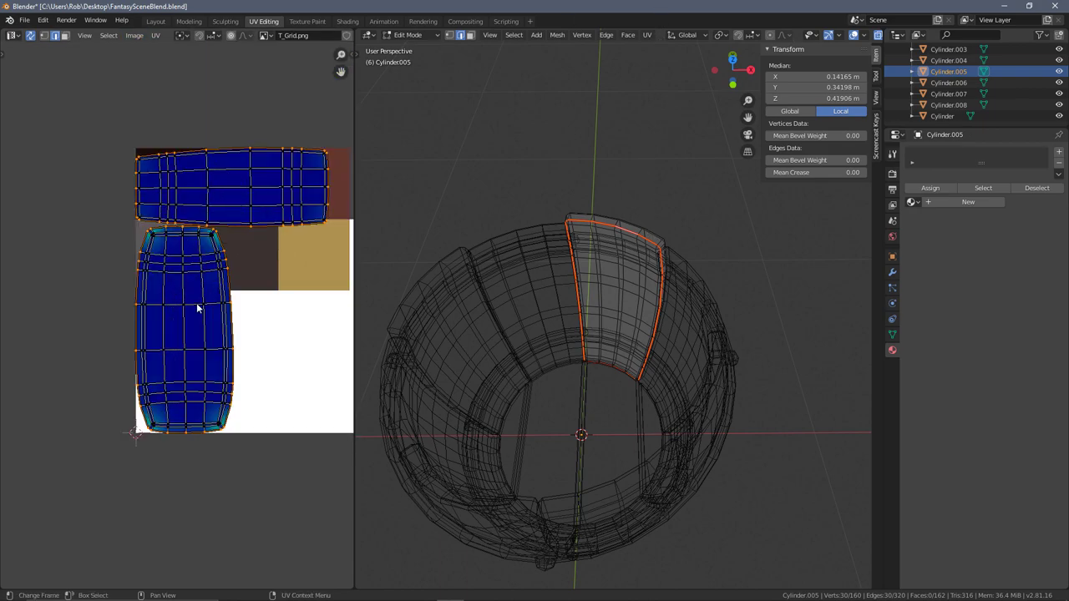
Return to solid shading and mark the four short bevel edges at the plank's lower corners as seams
middle_drag(756, 277, 673, 273)
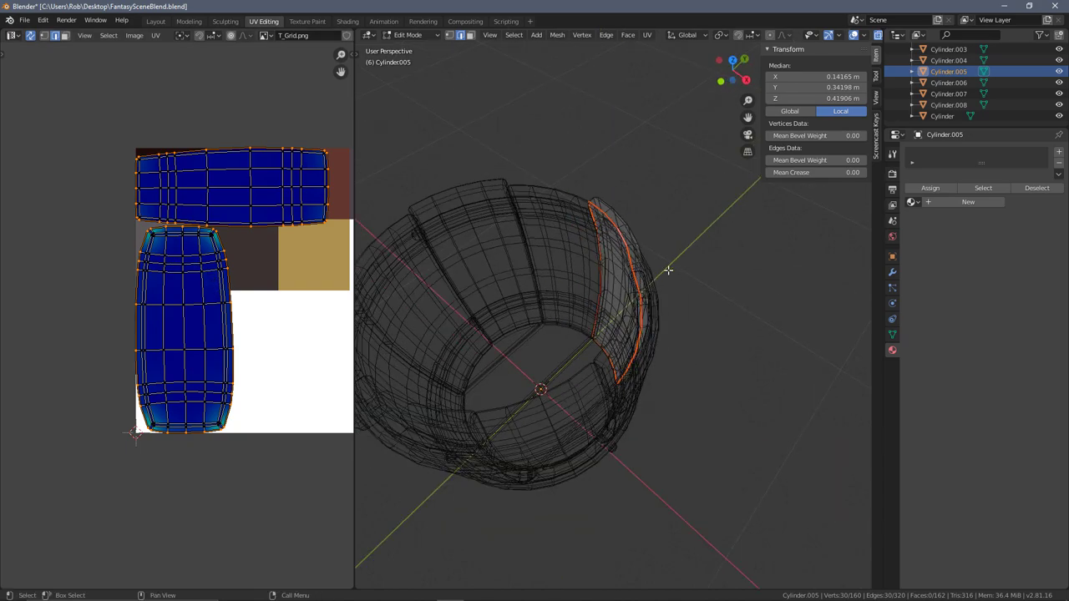
scroll(673, 268, up, 3)
key(shift+z)
click(670, 203)
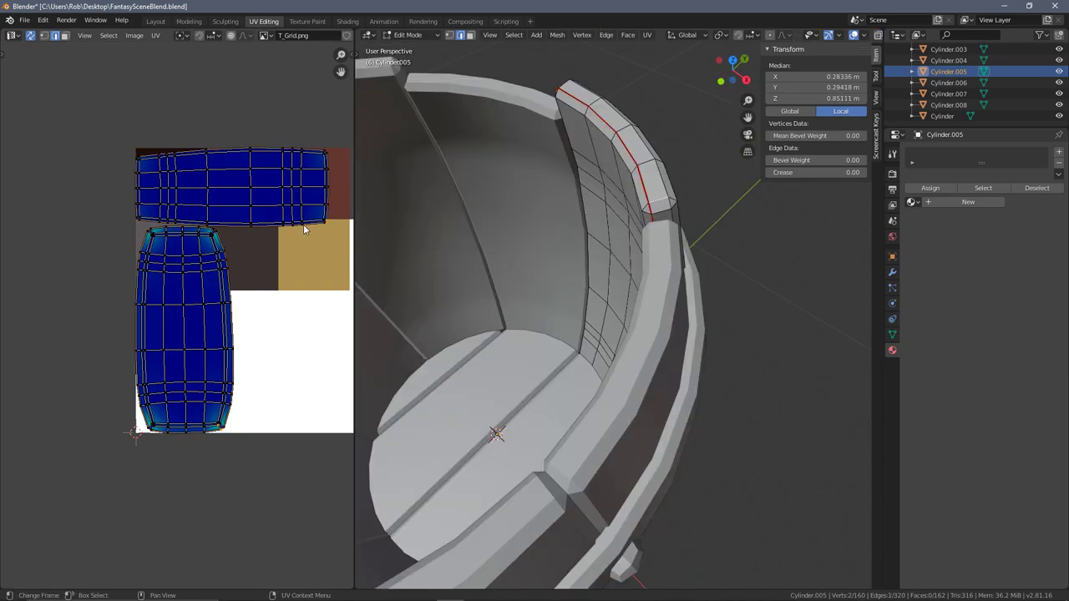
scroll(147, 234, up, 5)
scroll(155, 215, up, 2)
click(177, 181)
shift+click(183, 180)
shift+click(335, 179)
click(333, 179)
shift+click(338, 183)
shift+click(183, 182)
shift+click(177, 183)
key(ctrl+e)
click(177, 183)
scroll(242, 280, down, 4)
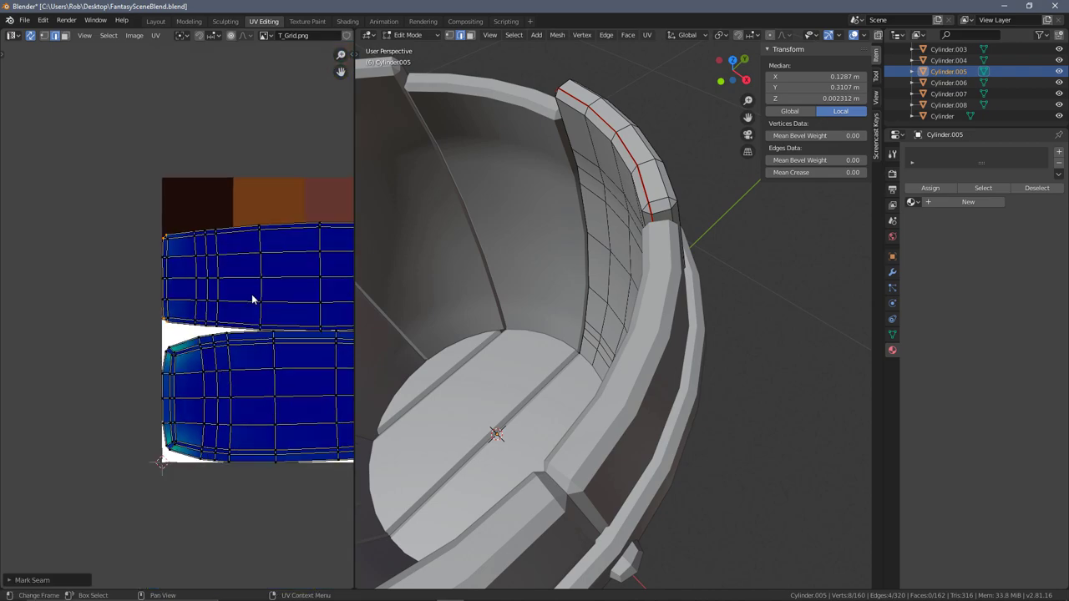
Mark the four short bevel edges at the plank's upper corners as seams
middle_drag(251, 289, 33, 221)
scroll(203, 260, up, 5)
scroll(196, 273, down, 1)
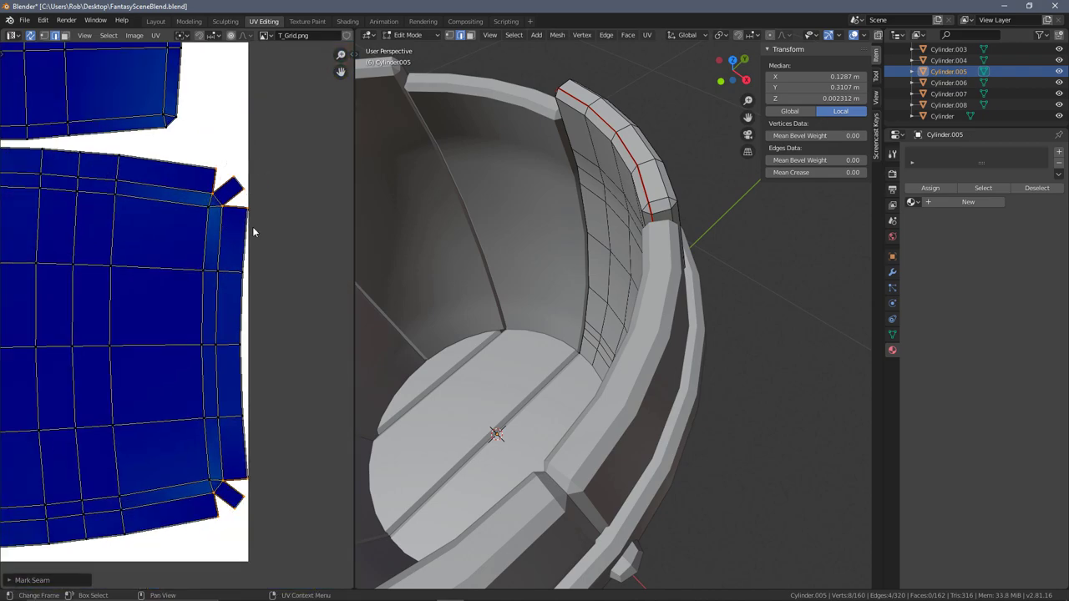
middle_drag(196, 309, 17, 292)
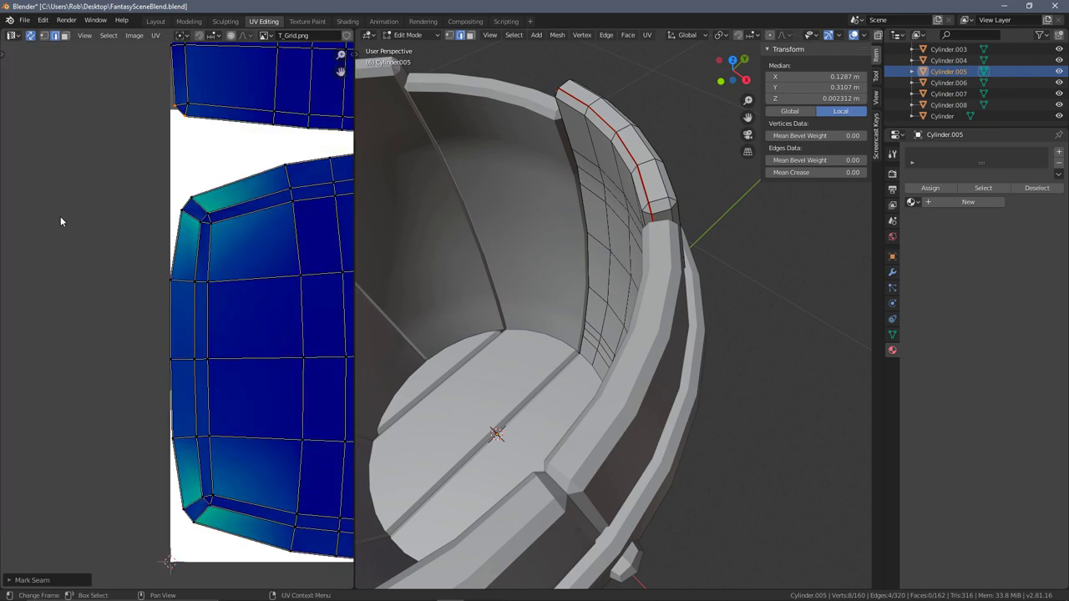
click(203, 207)
shift+click(196, 218)
middle_drag(191, 480, 184, 369)
shift+click(184, 388)
shift+click(190, 406)
key(ctrl+e)
click(189, 405)
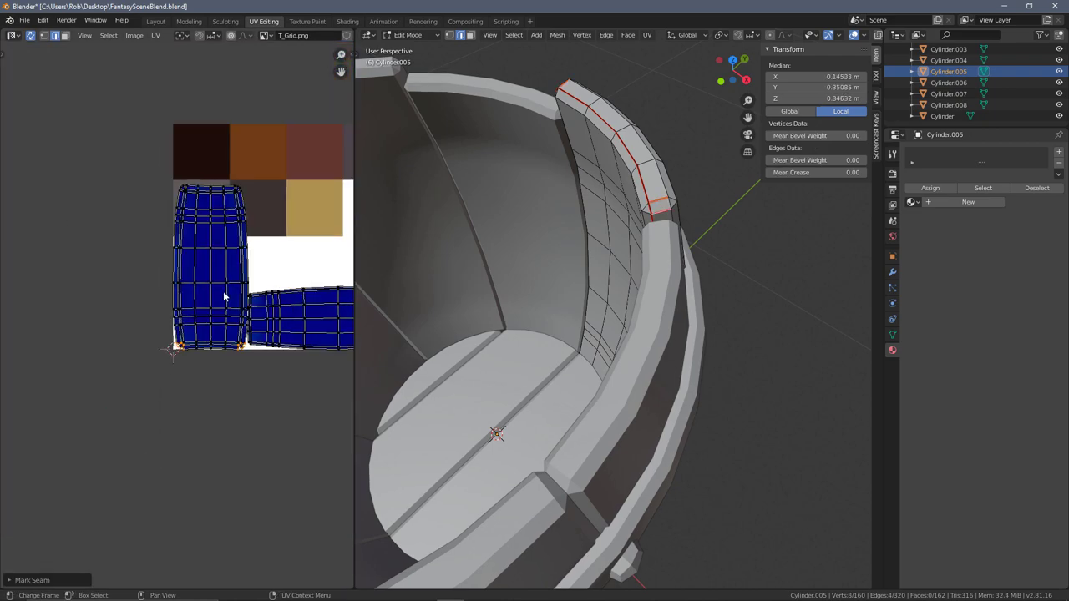
scroll(130, 294, up, 5)
scroll(129, 294, down, 5)
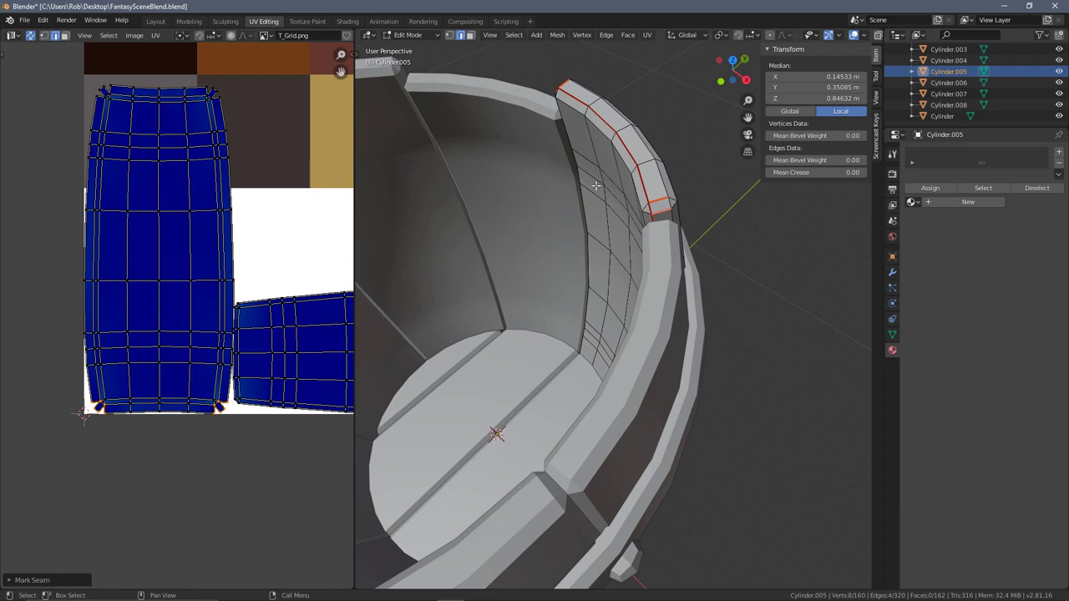
In Object Mode, select all eight planks with Cylinder.005 active and transfer its UV map to the others
scroll(641, 213, down, 3)
scroll(253, 277, down, 2)
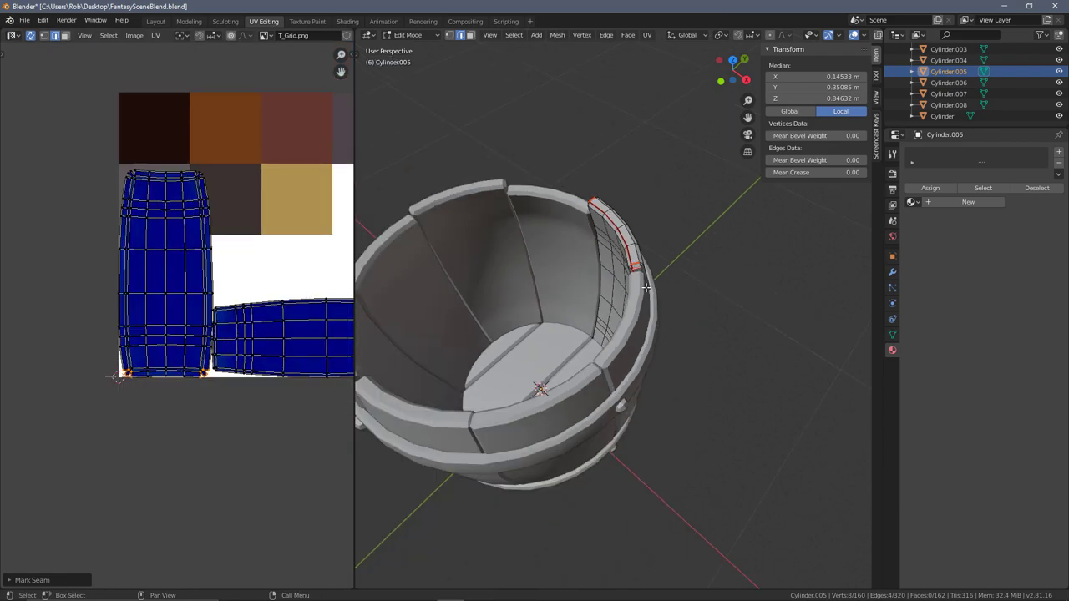
middle_drag(723, 276, 724, 152)
key(Tab)
scroll(650, 275, up, 5)
scroll(680, 283, down, 5)
click(726, 150)
shift+click(706, 114)
shift+click(655, 98)
shift+click(568, 105)
shift+click(505, 123)
shift+click(463, 168)
shift+click(515, 240)
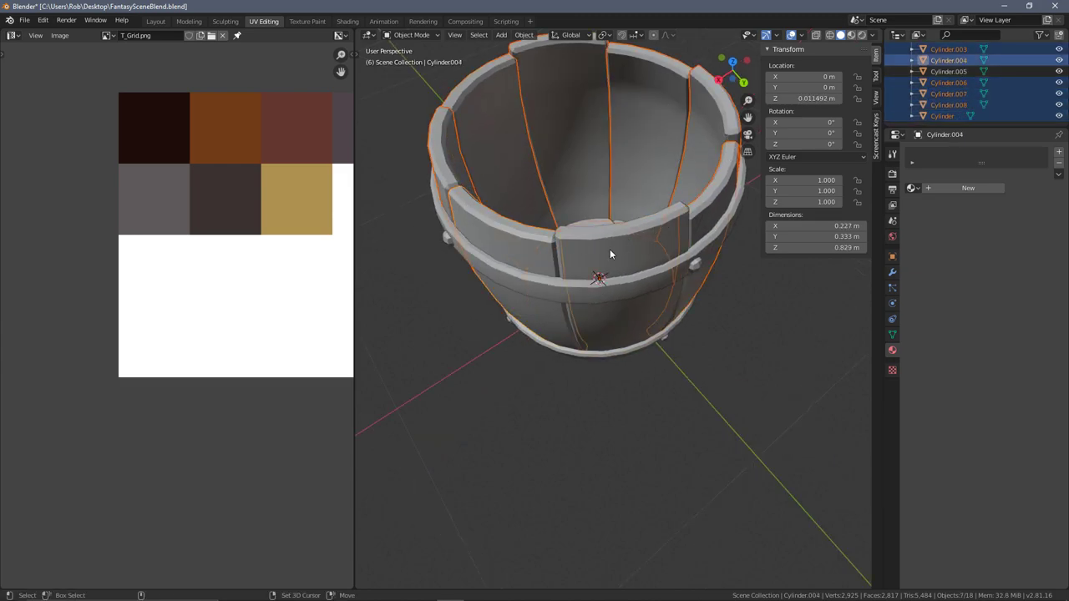
shift+click(618, 246)
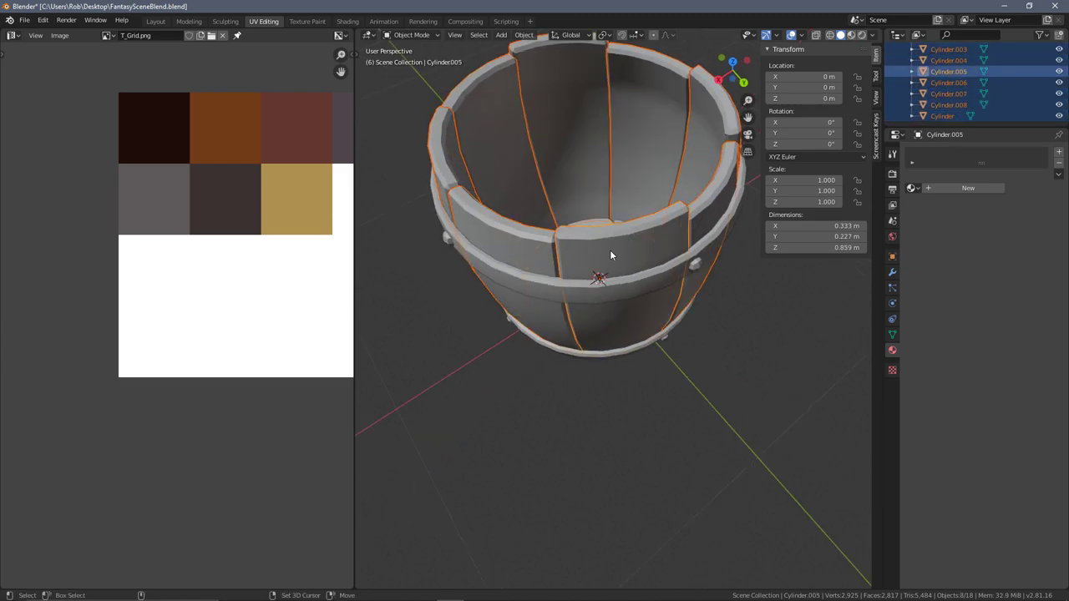
key(ctrl+l)
click(673, 241)
Select all of the plank Cylinder.004 in Edit Mode and examine its transferred UV islands against the model
click(520, 242)
key(Tab)
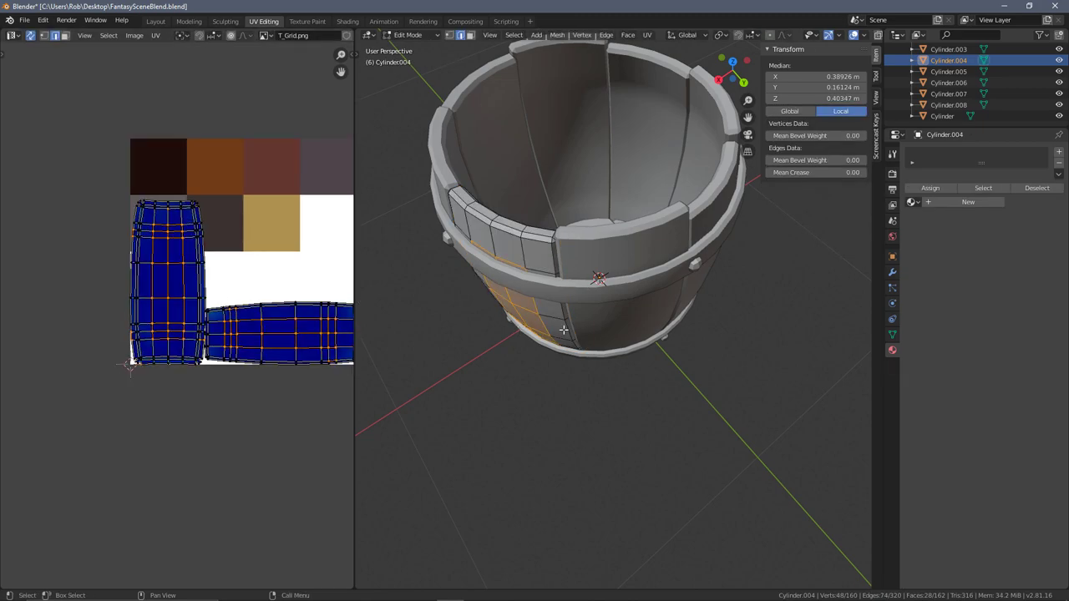
key(a)
scroll(512, 226, up, 4)
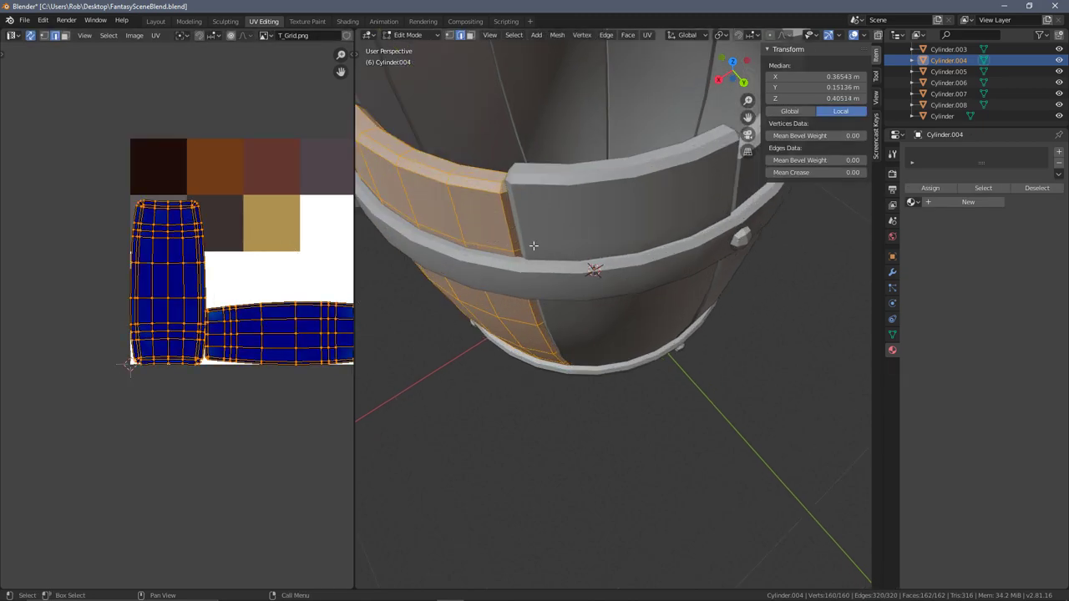
scroll(532, 245, down, 5)
middle_drag(532, 245, 503, 184)
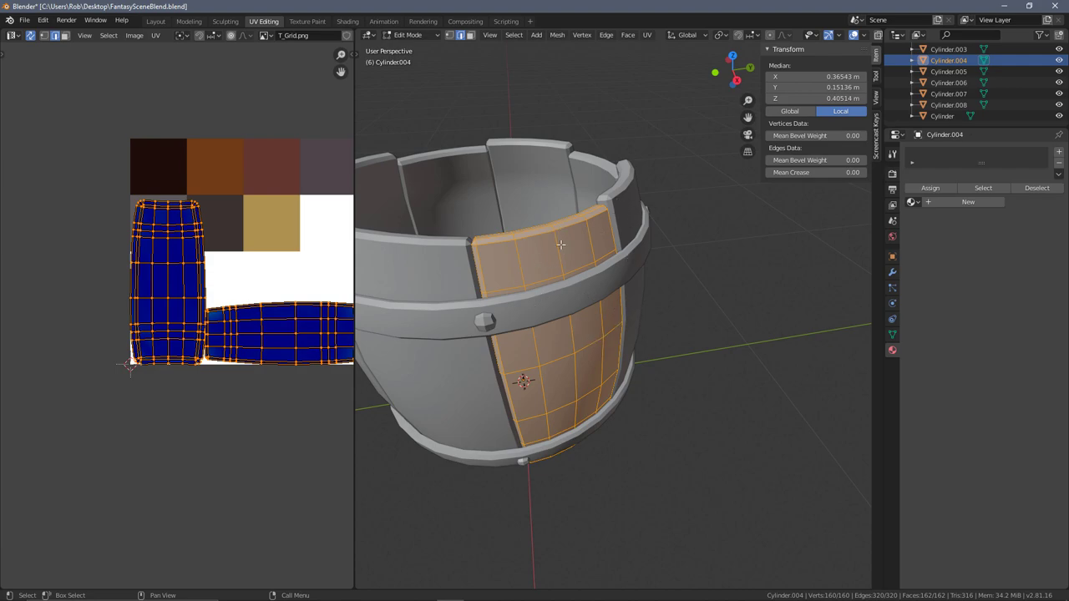
scroll(531, 293, up, 2)
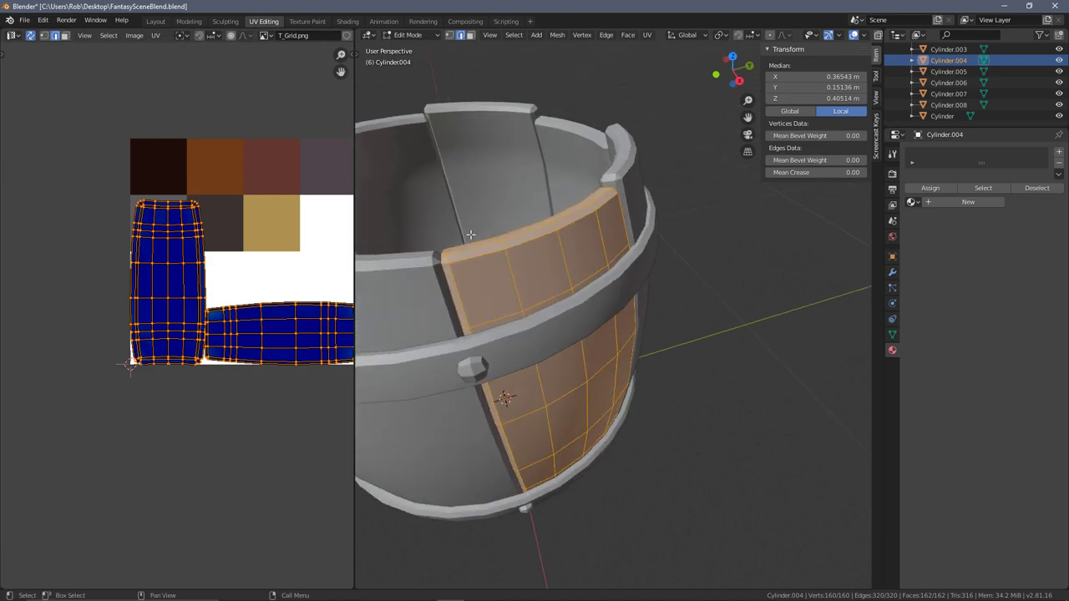
shift+middle_drag(531, 179, 574, 182)
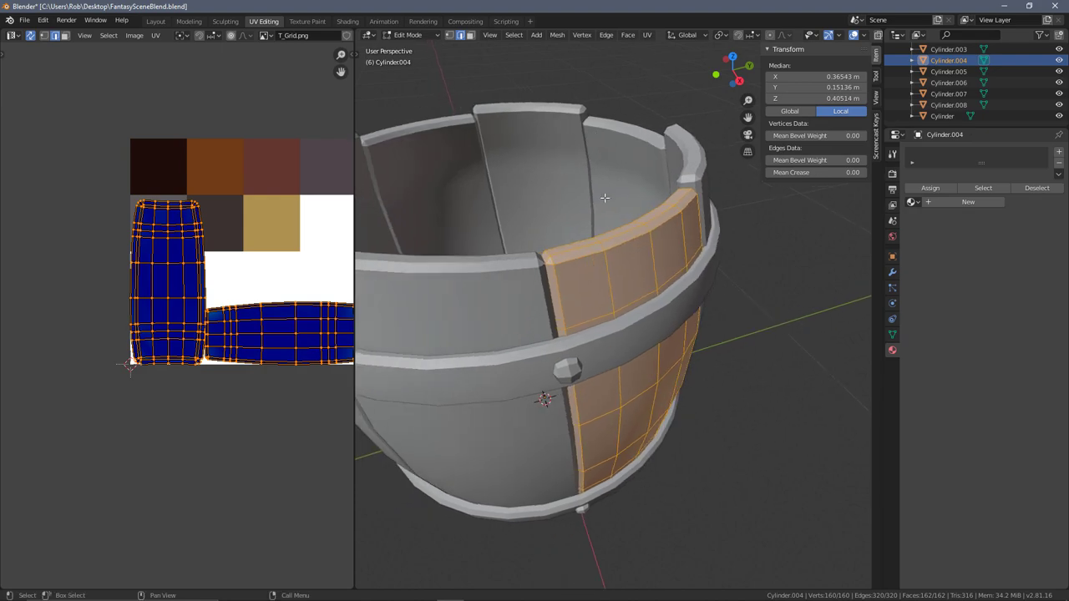
scroll(615, 242, down, 2)
scroll(322, 190, up, 6)
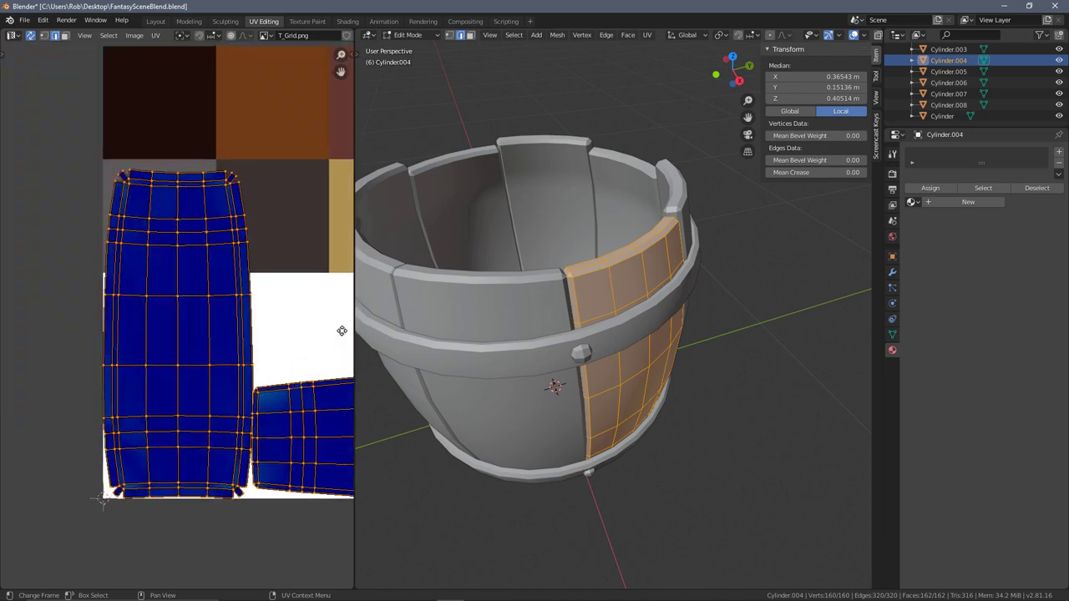
scroll(271, 166, down, 3)
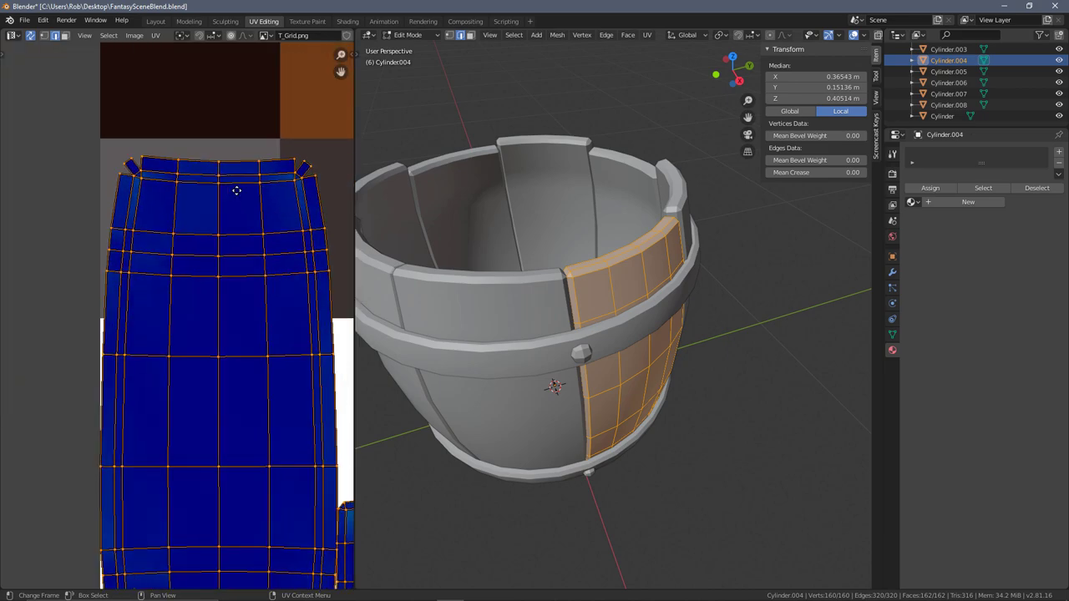
Examine the transferred UV layout of plank Cylinder.004, then check plank Cylinder.005 in Edit Mode
middle_drag(213, 320, 155, 307)
scroll(719, 267, down, 2)
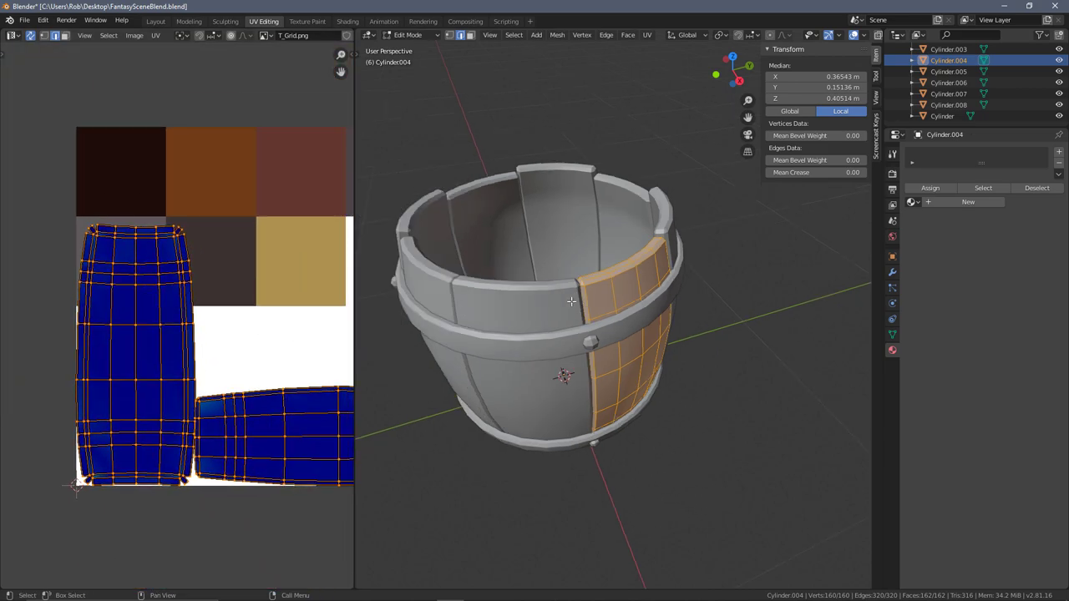
middle_drag(725, 266, 671, 261)
key(alt+a)
key(Tab)
click(682, 229)
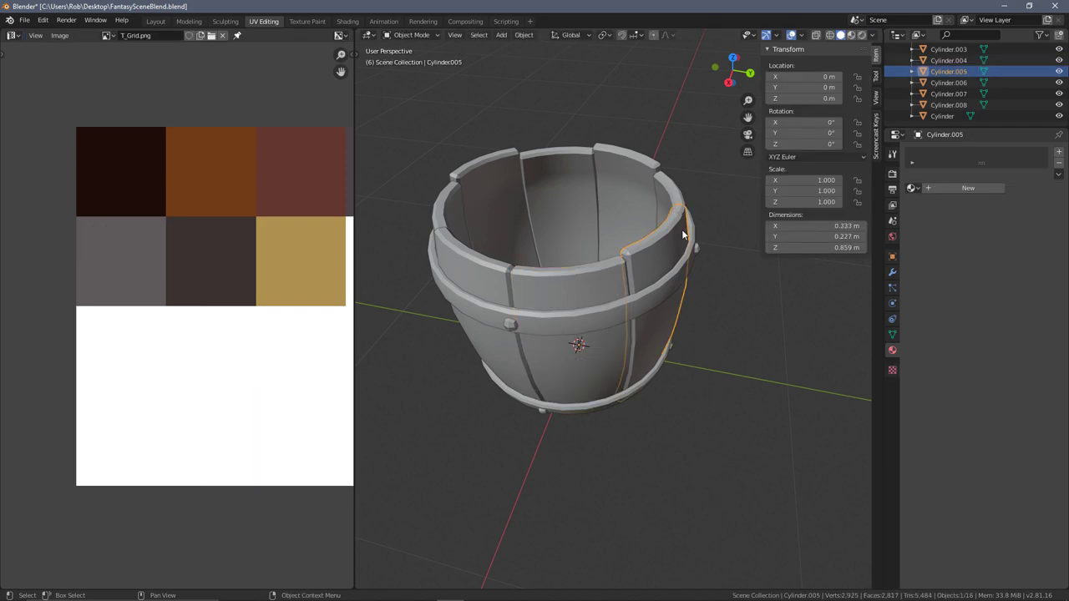
key(Tab)
key(Tab)
Inspect the transferred UV islands of plank Cylinder.006 in Edit Mode and return to Object Mode
click(672, 194)
key(Tab)
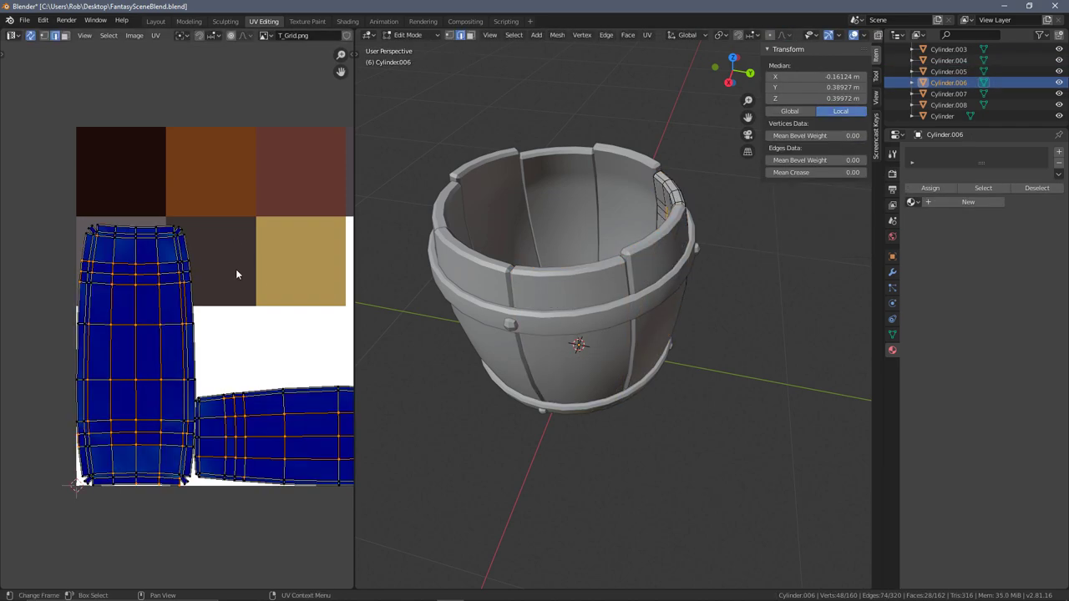
key(alt+a)
scroll(282, 279, down, 2)
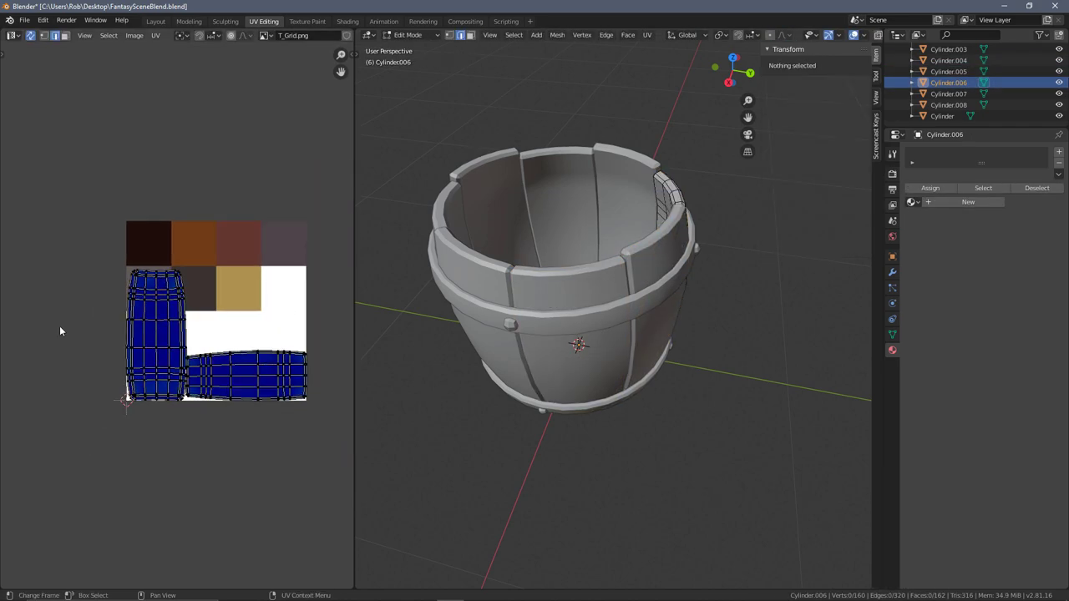
scroll(174, 281, up, 1)
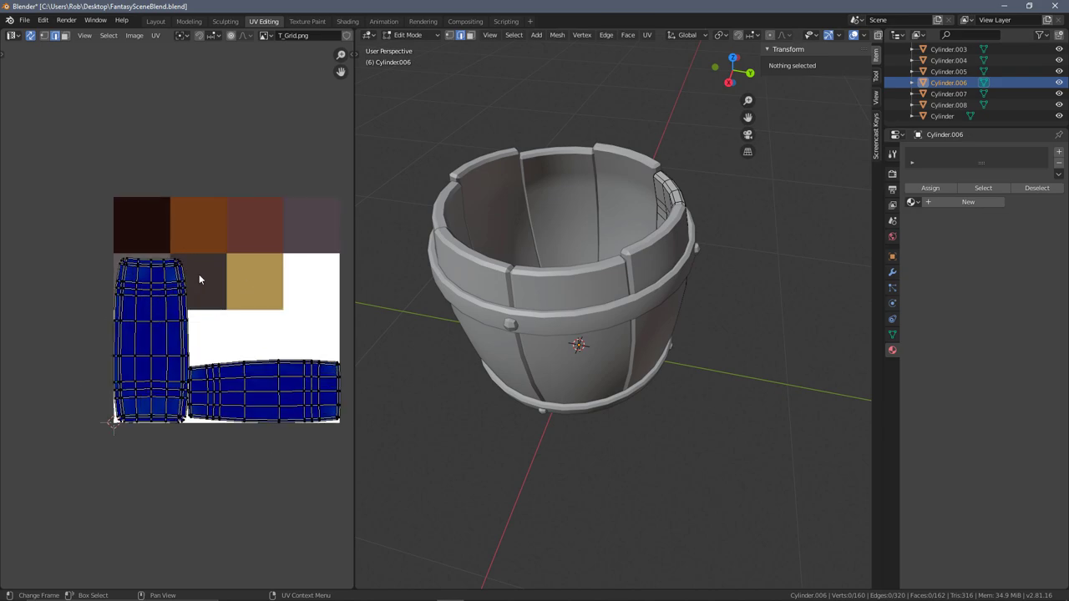
key(Tab)
key(Tab)
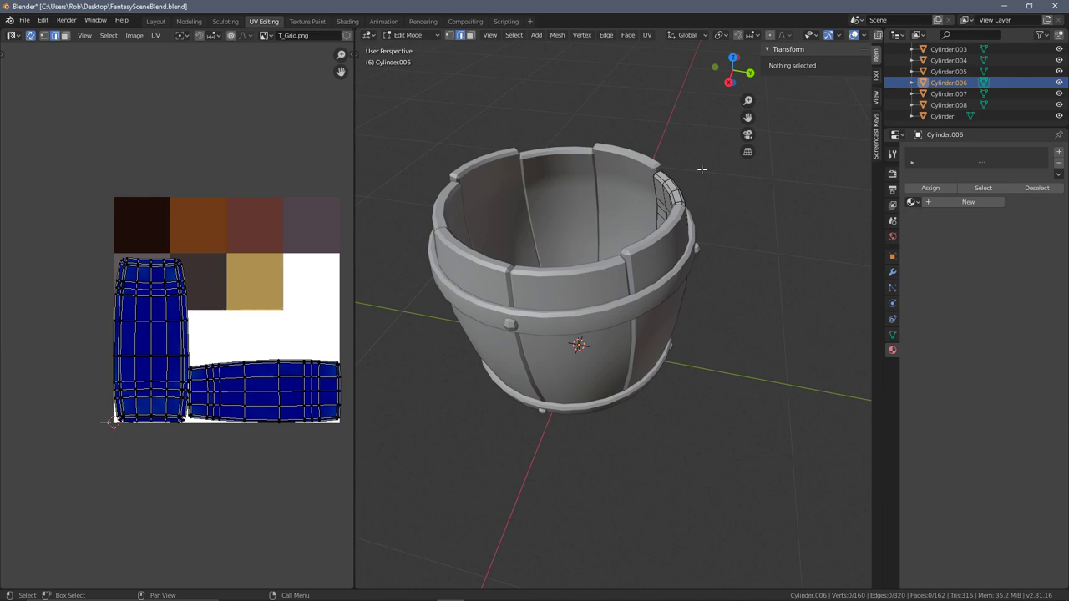
key(Tab)
Examine the bucket's planks, hoops and rivets from several sides
middle_drag(698, 175, 642, 232)
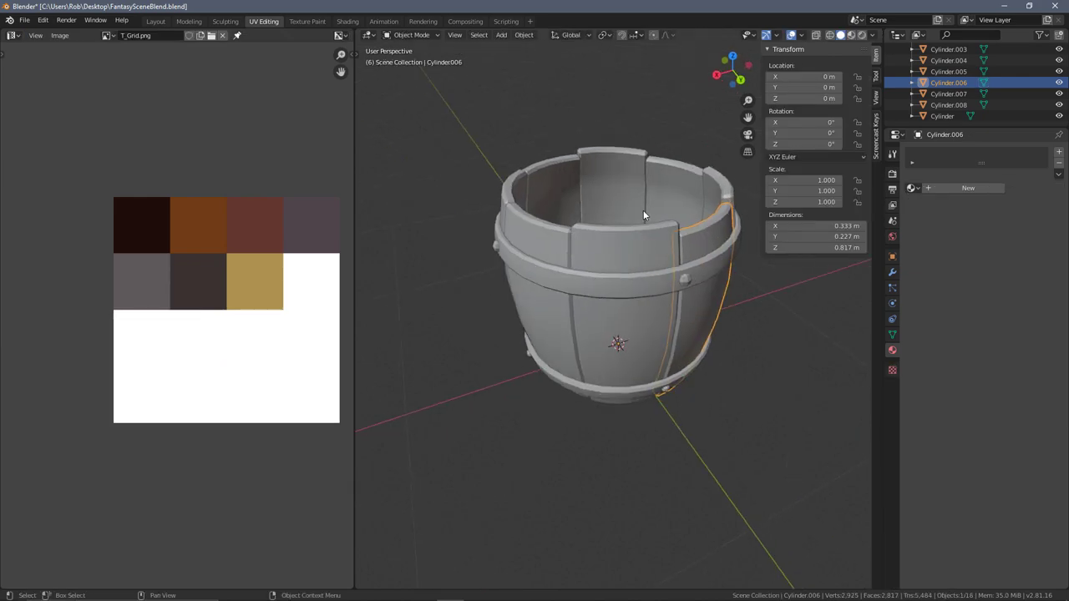
middle_drag(701, 285, 668, 313)
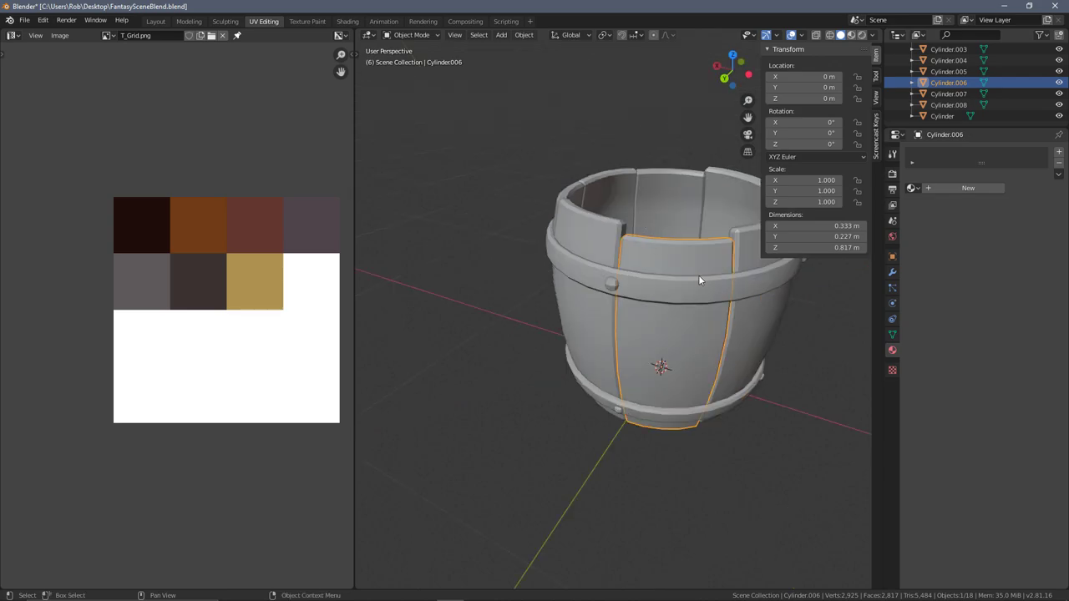
shift+middle_drag(698, 279, 610, 284)
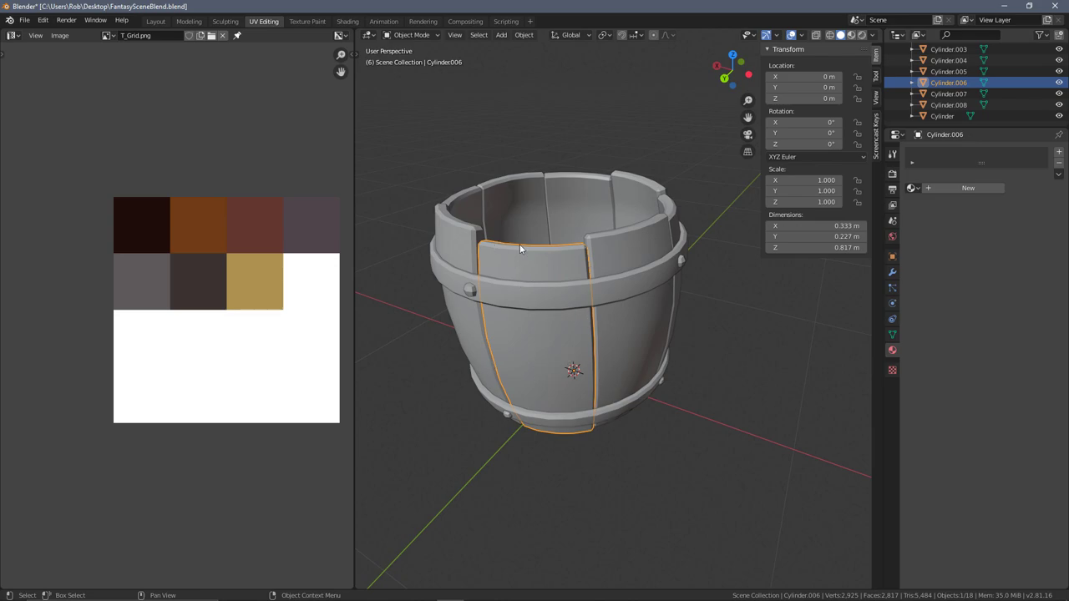
middle_drag(728, 309, 691, 258)
middle_drag(764, 377, 508, 223)
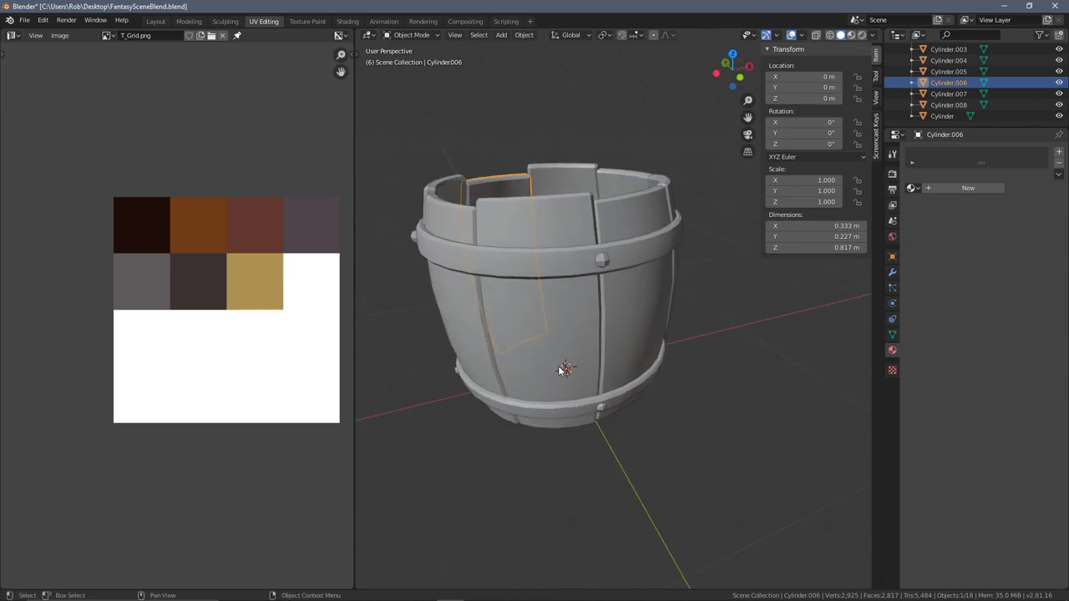
scroll(562, 368, down, 3)
middle_drag(562, 368, 636, 309)
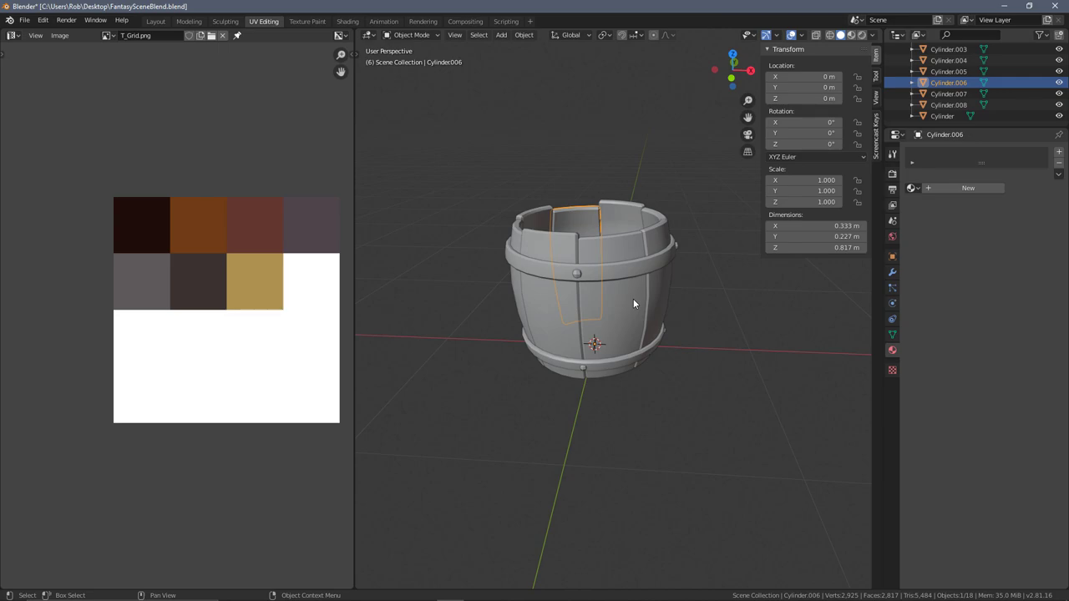
middle_drag(673, 301, 644, 306)
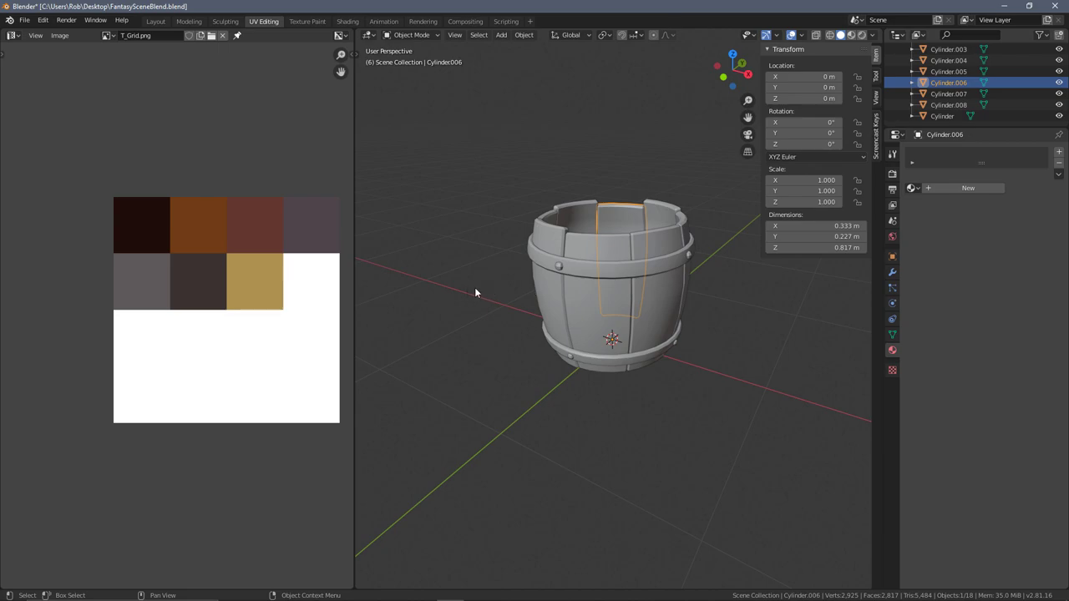
Select the metal hoops Cylinder.001 and apply their Solidify and Bevel modifiers
middle_drag(685, 238, 593, 297)
click(617, 275)
click(589, 281)
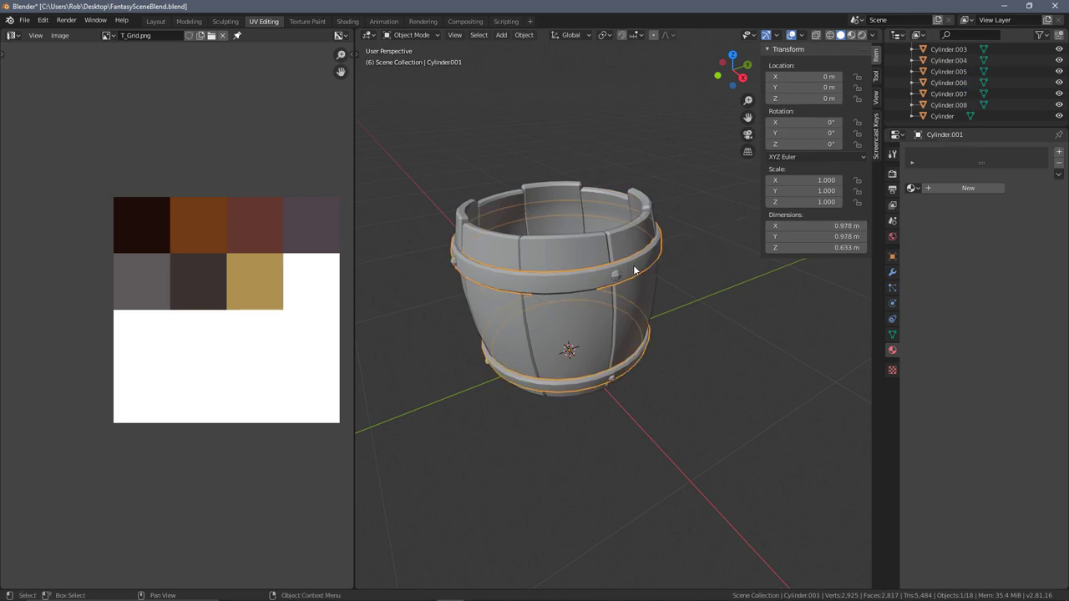
click(891, 272)
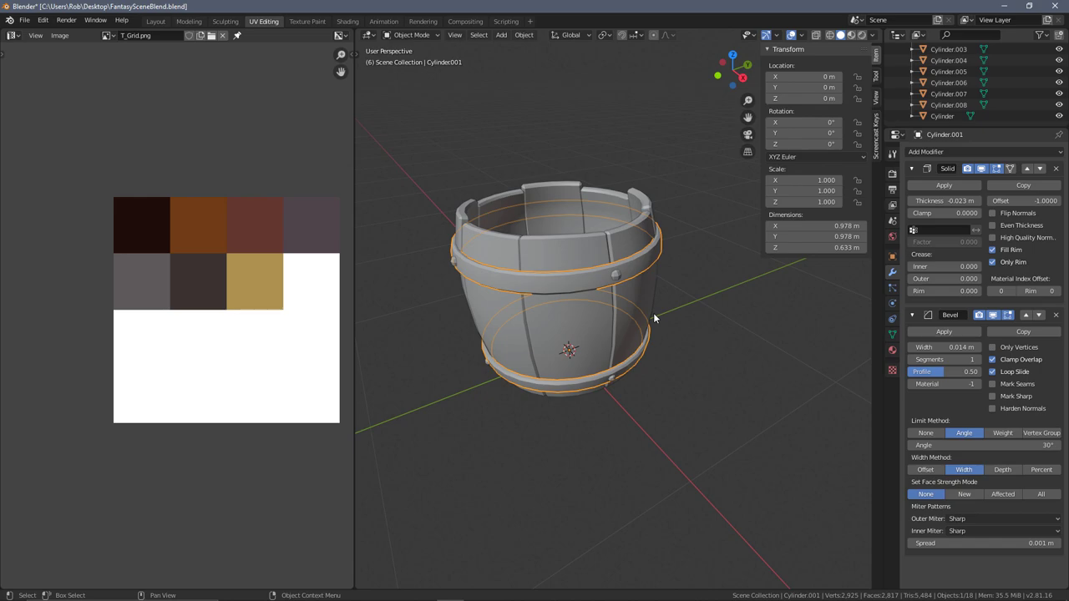
middle_drag(653, 318, 572, 261)
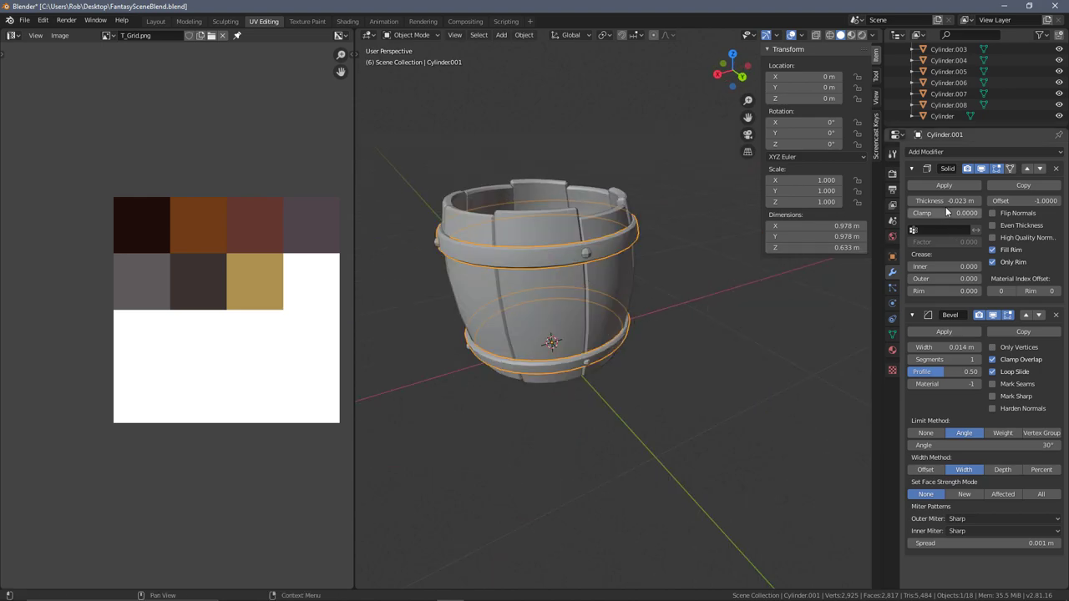
click(943, 186)
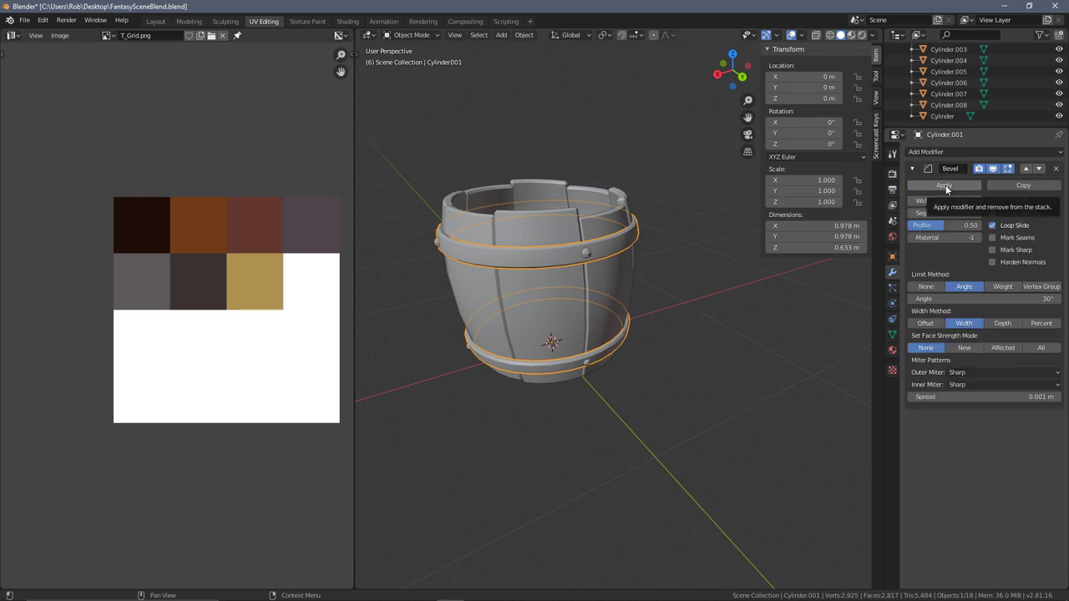
click(944, 184)
Display the hoops in wireframe in Edit Mode and unwrap all of their faces
scroll(633, 230, up, 3)
shift+middle_drag(613, 236, 659, 253)
middle_drag(660, 253, 688, 307)
scroll(671, 267, up, 2)
key(Tab)
key(alt+z)
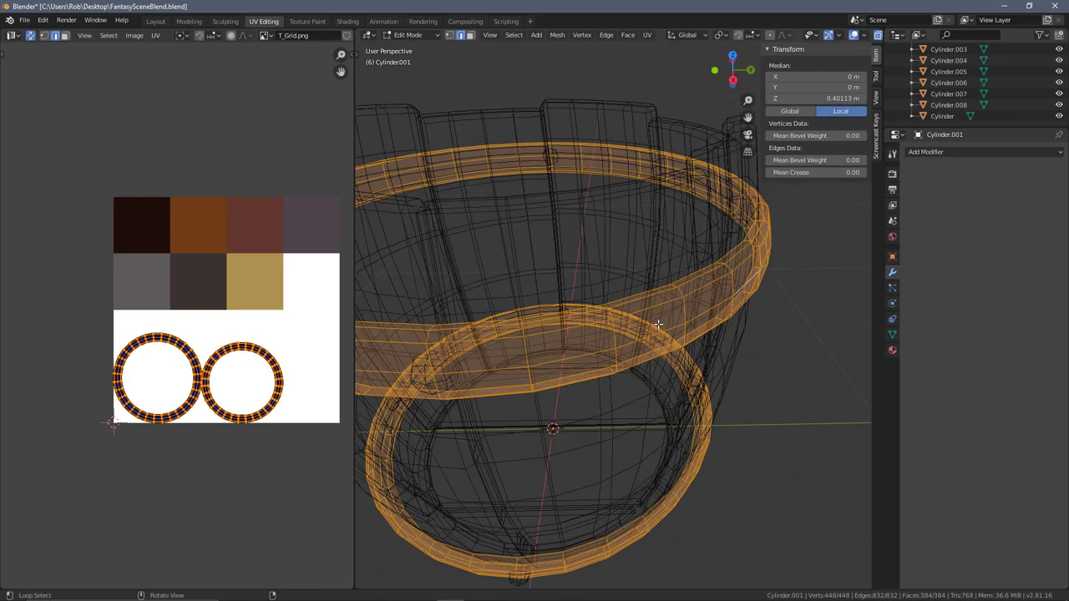
key(u)
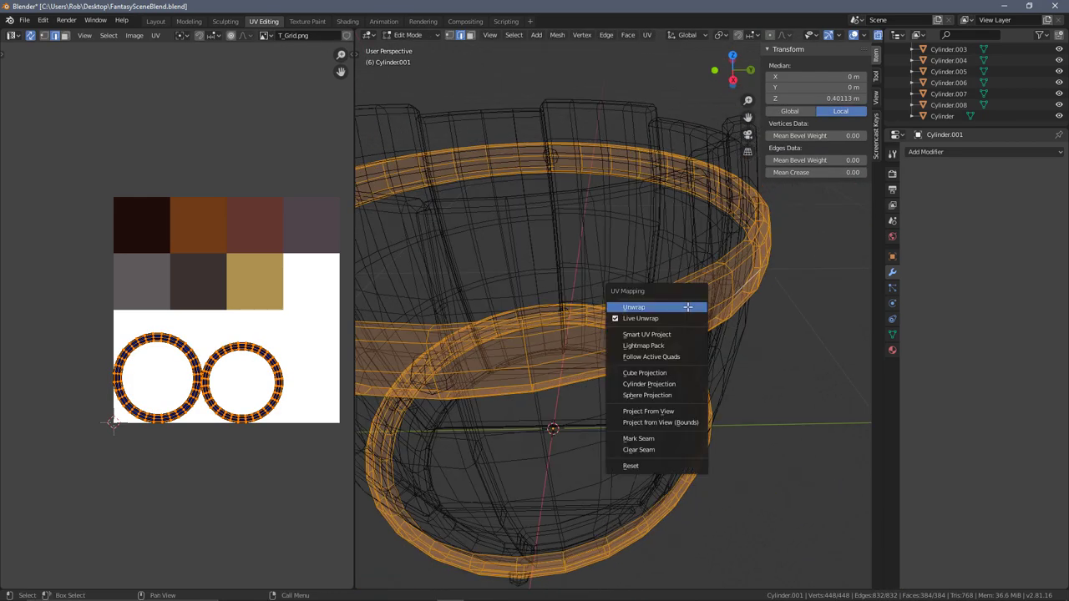
click(687, 307)
key(u)
click(726, 314)
Examine the two hoops' unwrapped ring islands in the UV Editor against the model
scroll(298, 386, up, 5)
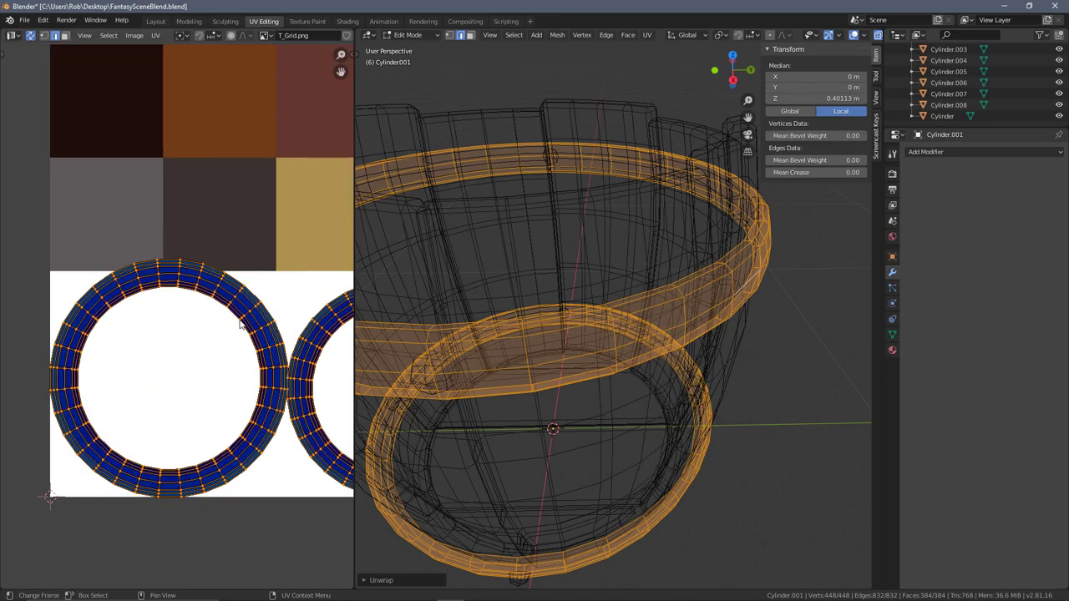
scroll(158, 329, down, 4)
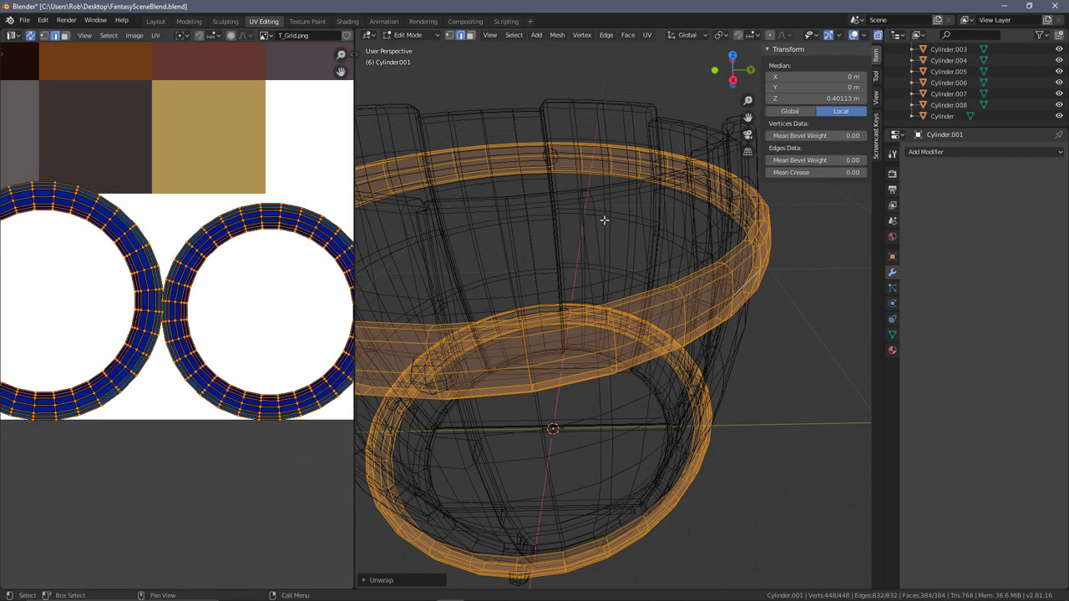
middle_drag(264, 327, 334, 327)
scroll(386, 324, down, 1)
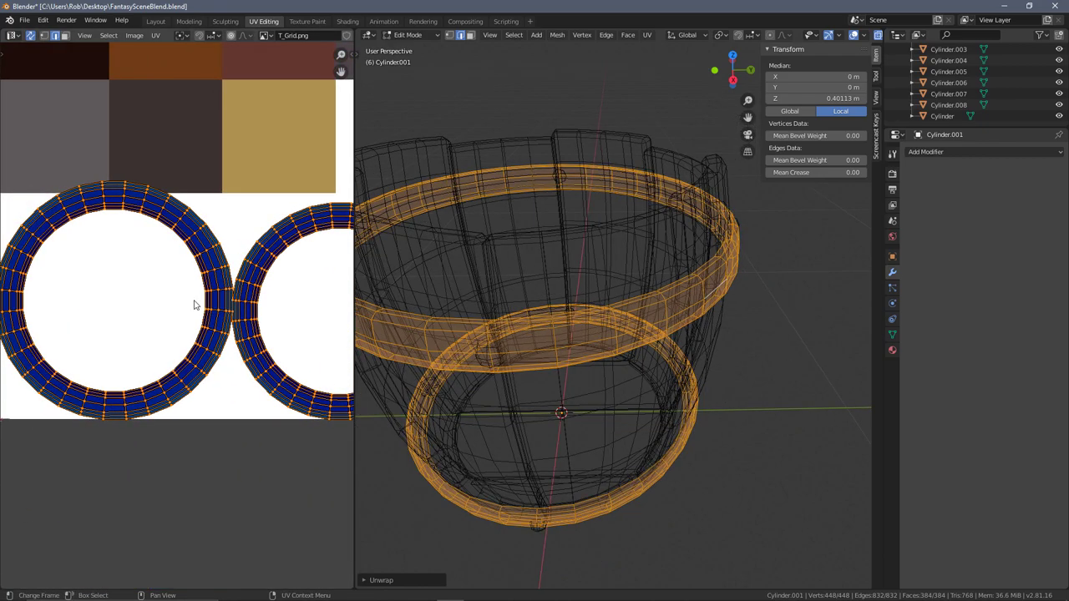
scroll(534, 340, down, 1)
scroll(541, 342, down, 2)
scroll(182, 296, down, 3)
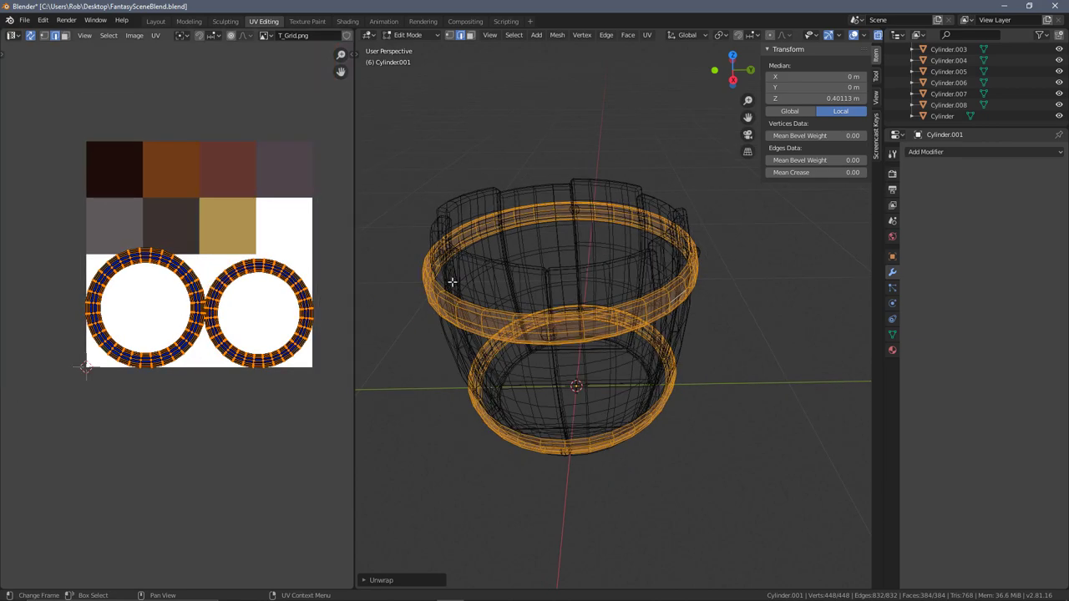
scroll(702, 324, up, 3)
Return to Object Mode with solid shading and select the rivets object Cube.013
key(Tab)
middle_drag(739, 376, 708, 299)
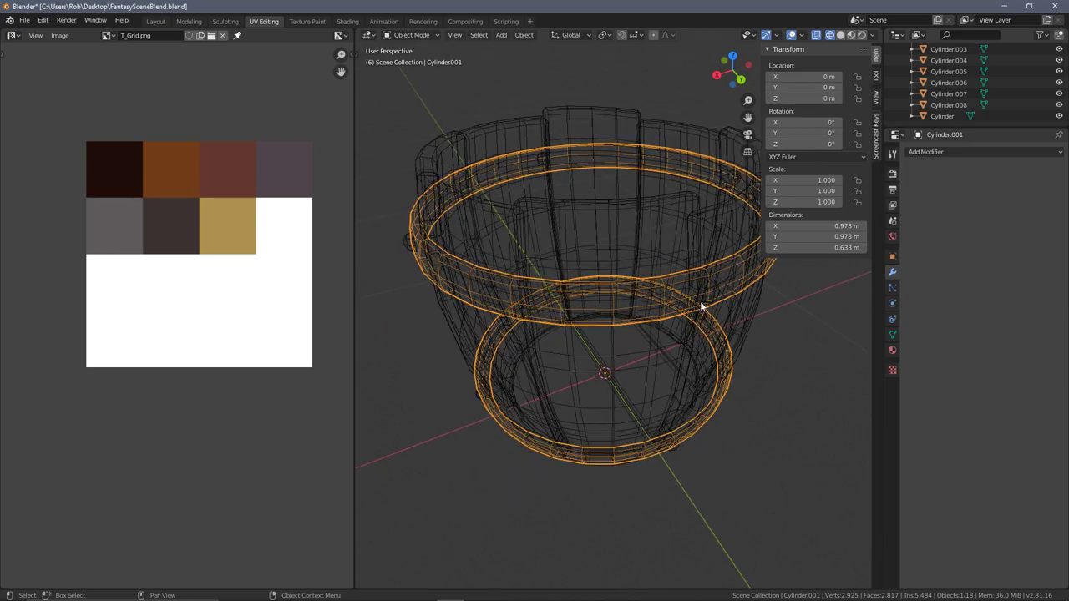
click(713, 294)
click(709, 293)
key(shift+z)
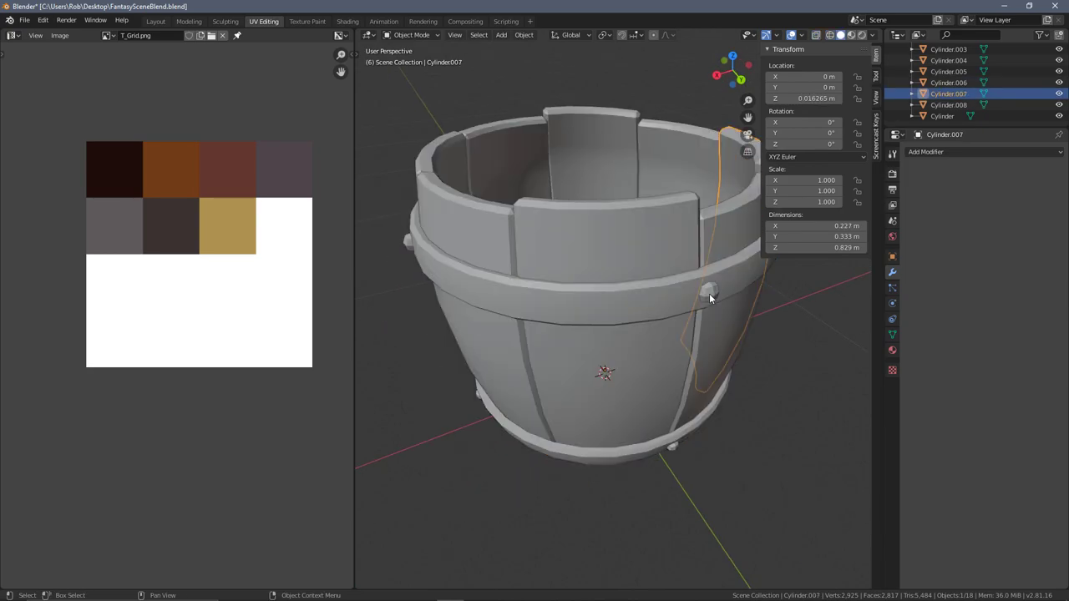
click(709, 294)
Unwrap all of the rivets in Edit Mode and look over their islands in the UV Editor
middle_drag(709, 297, 724, 314)
key(Tab)
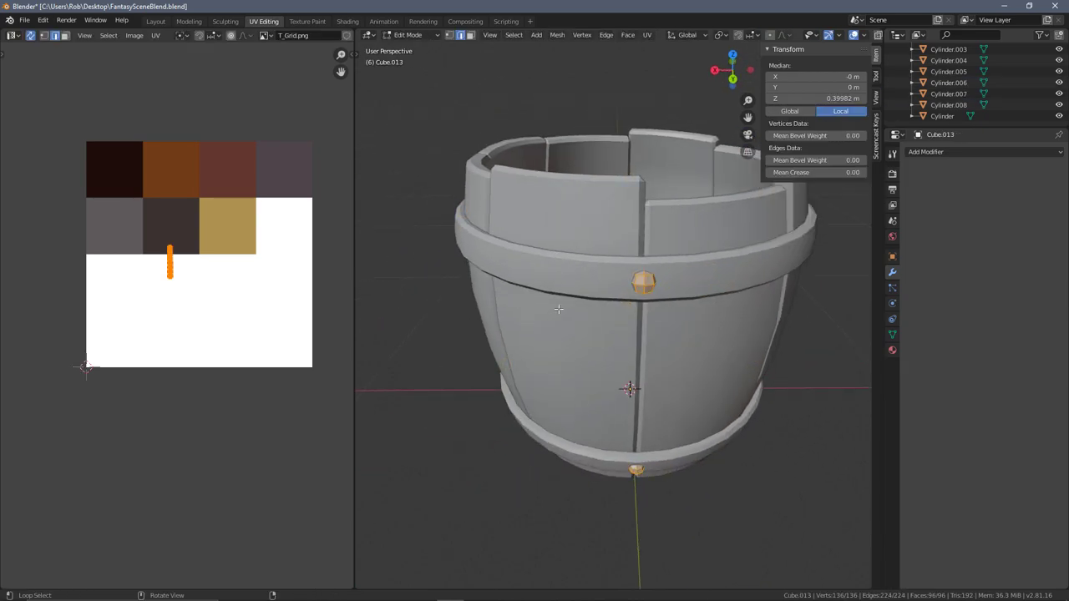
scroll(659, 322, up, 2)
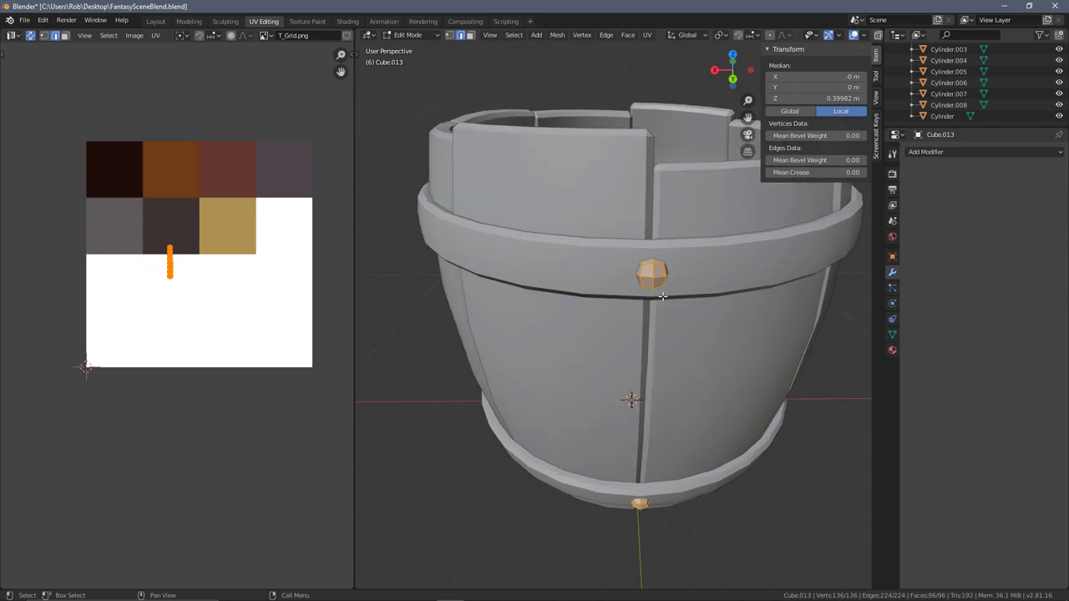
key(u)
click(659, 289)
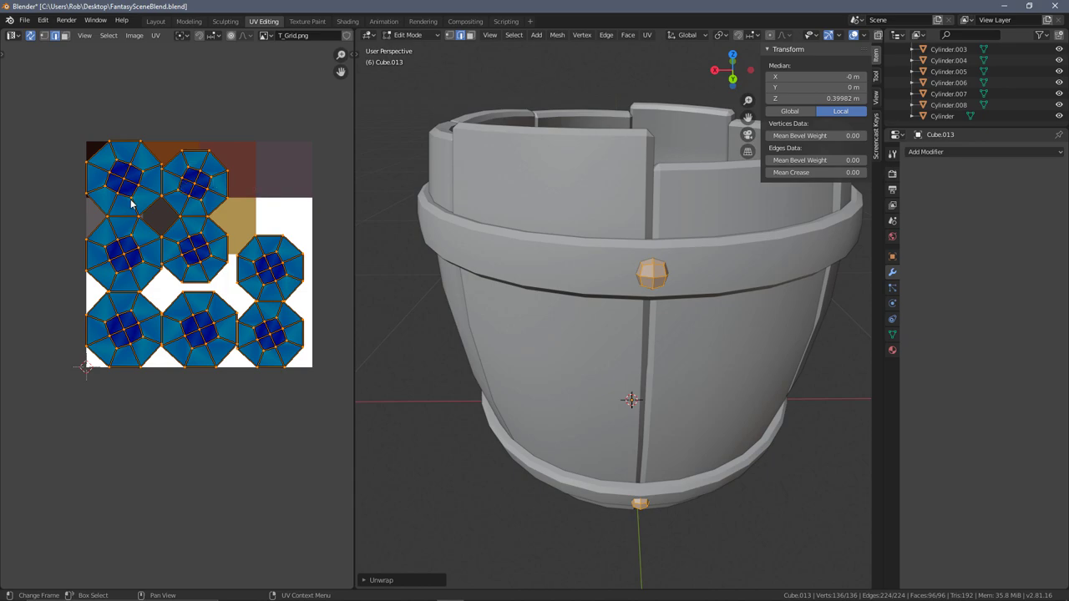
scroll(136, 213, up, 1)
scroll(189, 193, up, 2)
middle_drag(188, 236, 312, 265)
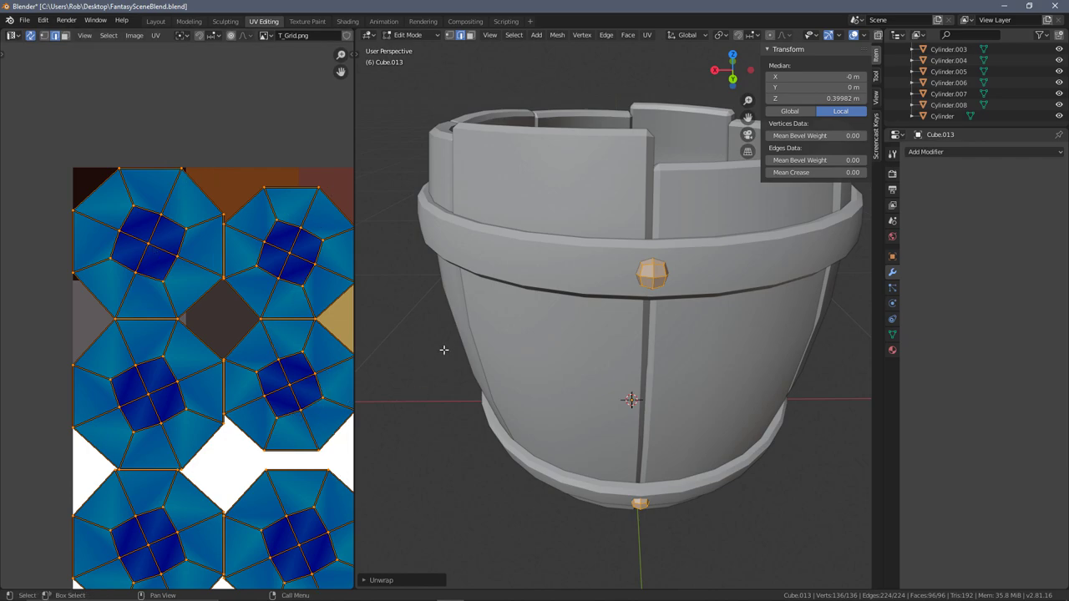
scroll(287, 307, down, 2)
middle_drag(303, 323, 241, 272)
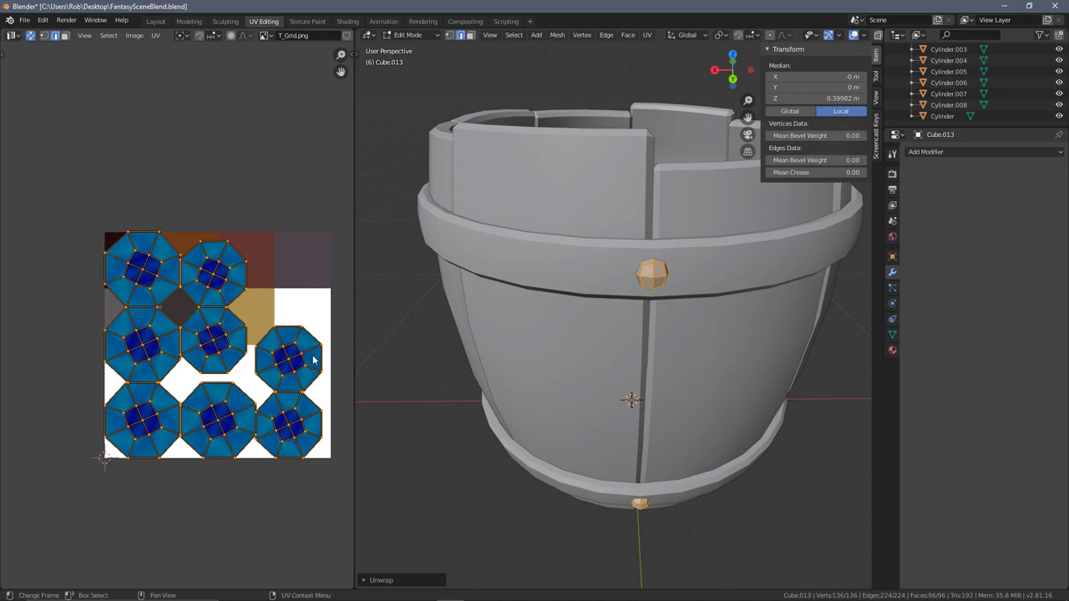
key(s)
right_click(561, 284)
key(ctrl+z)
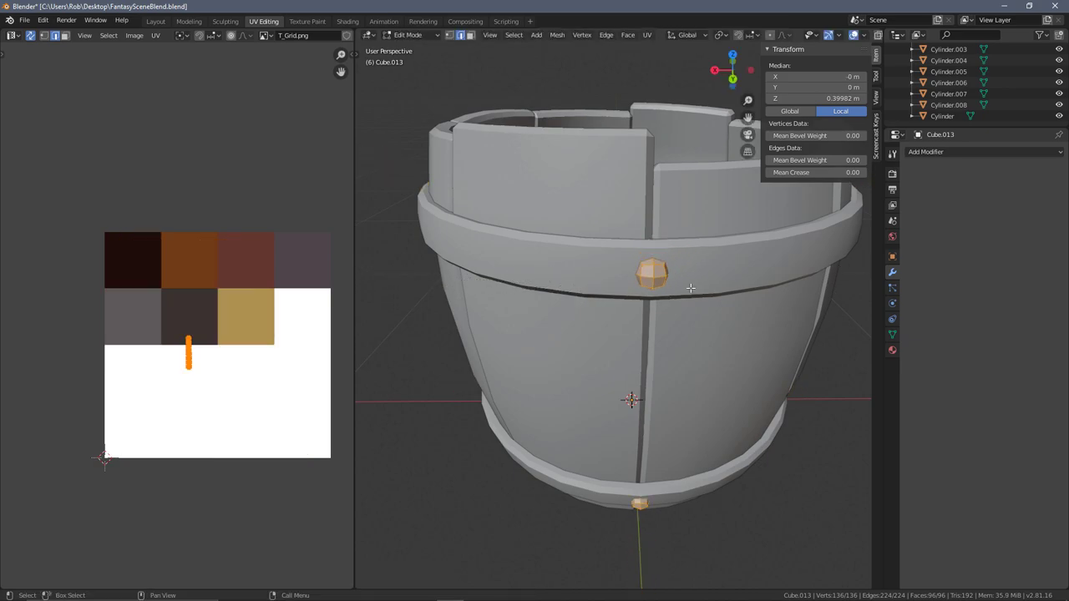
key(ctrl+shift+z)
Scale the rivets' UV islands to about 0.11, move them onto the gold swatch of T_Grid.png and return to Object Mode
key(s)
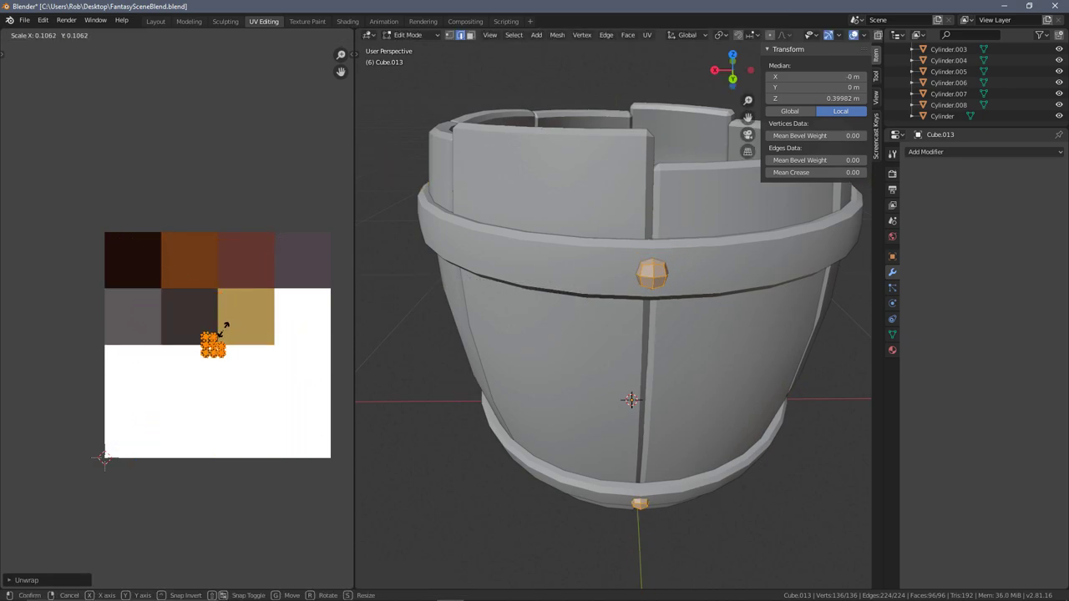
click(224, 328)
key(g)
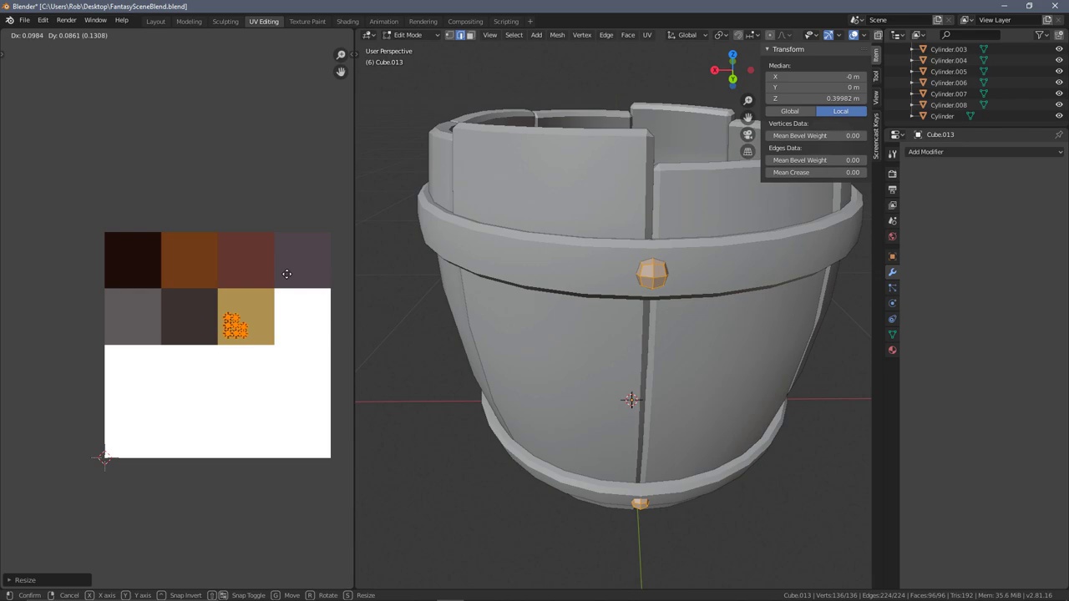
click(282, 275)
key(Tab)
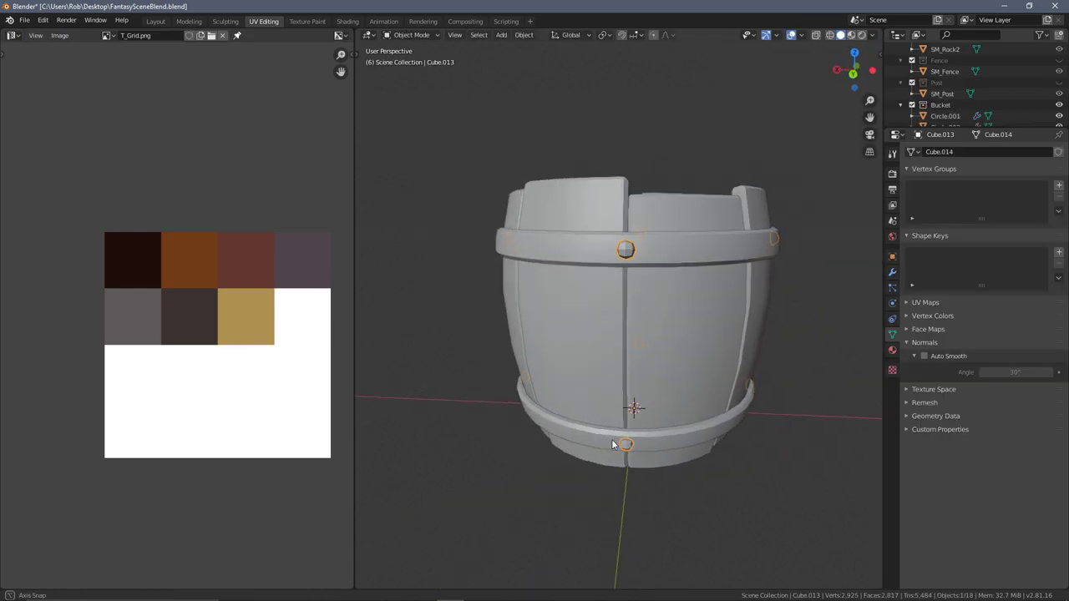
Apply the Solidify and Bevel modifiers on the narrow base board Circle.001 at the underside of the bucket
middle_drag(614, 434, 644, 313)
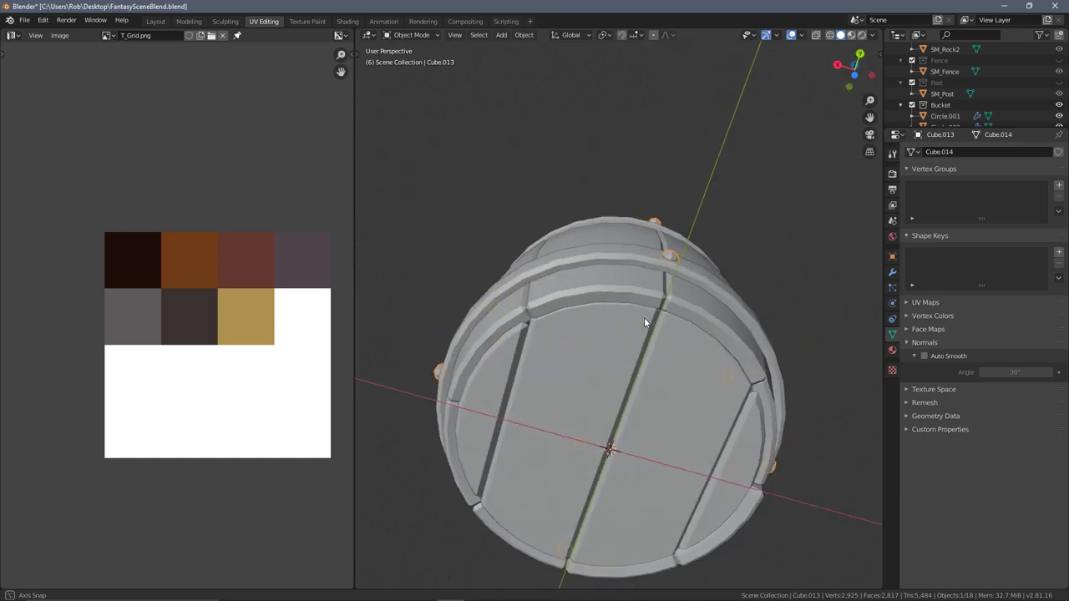
middle_drag(604, 365, 574, 298)
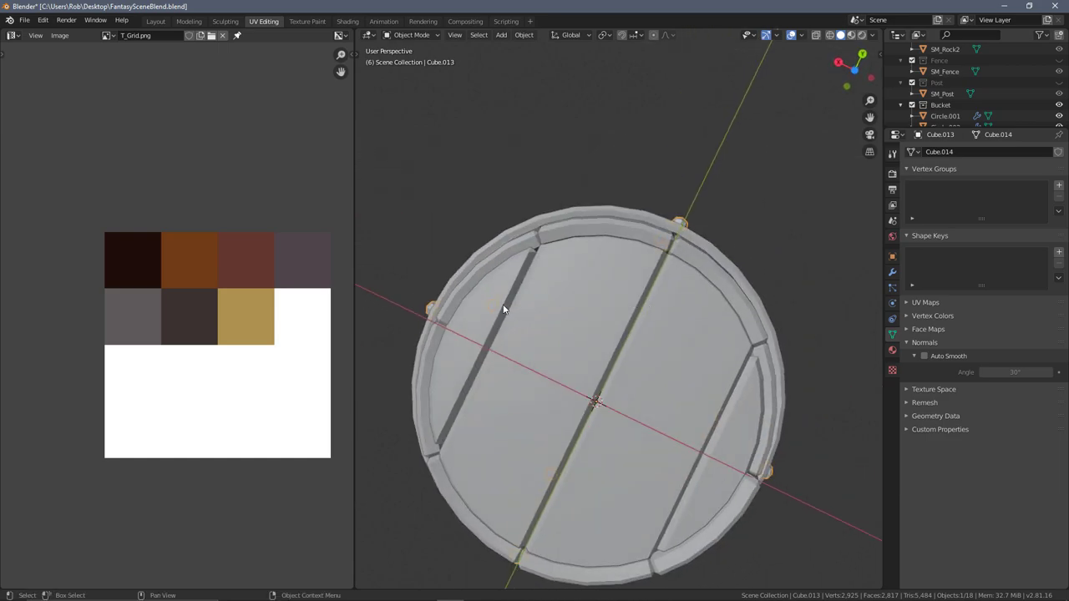
click(503, 309)
shift+click(598, 317)
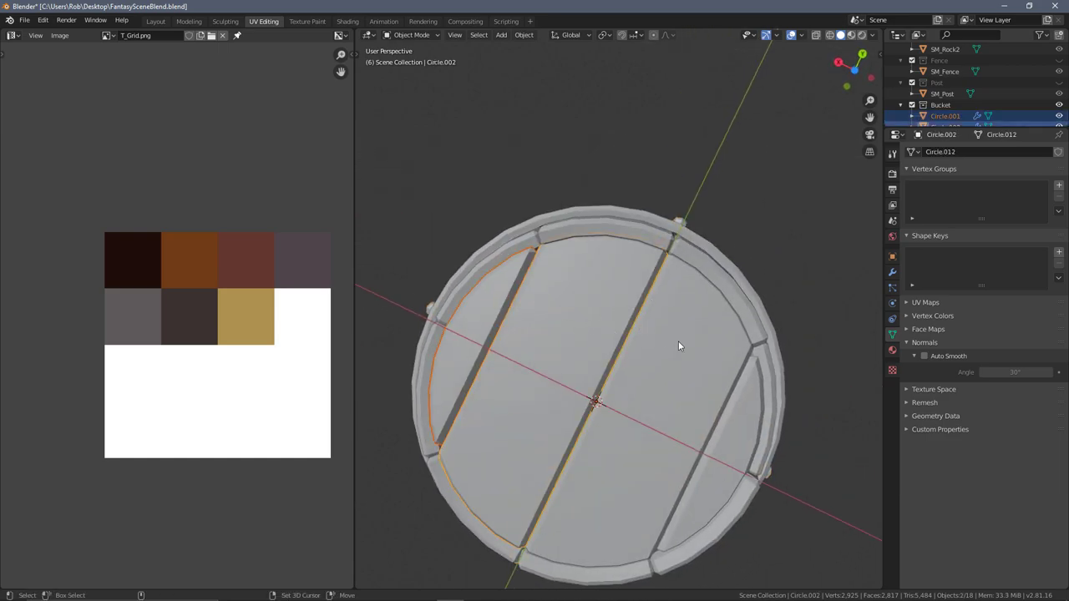
click(498, 312)
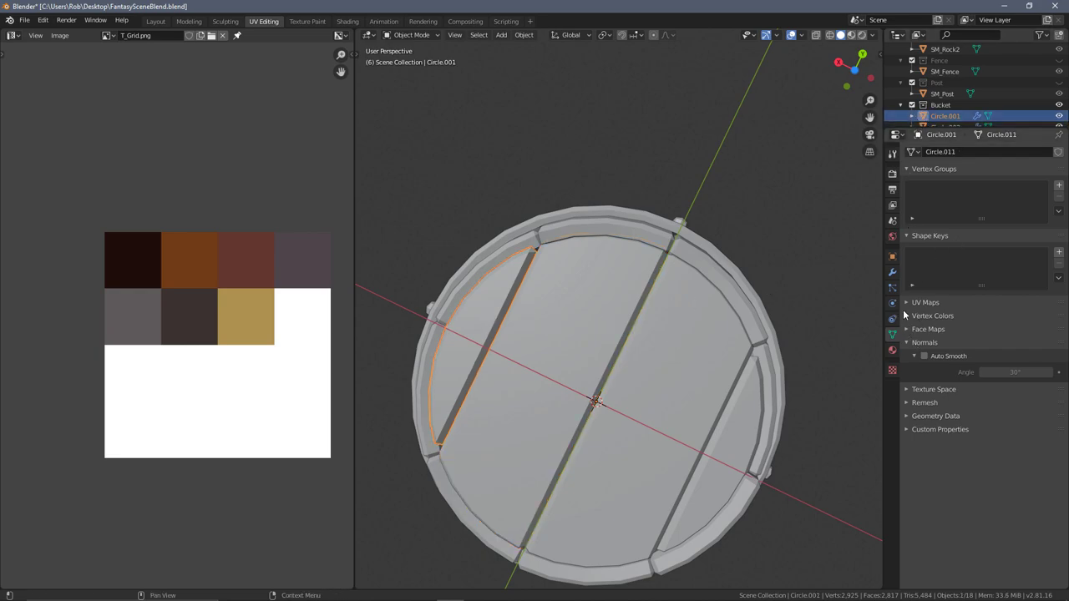
click(892, 274)
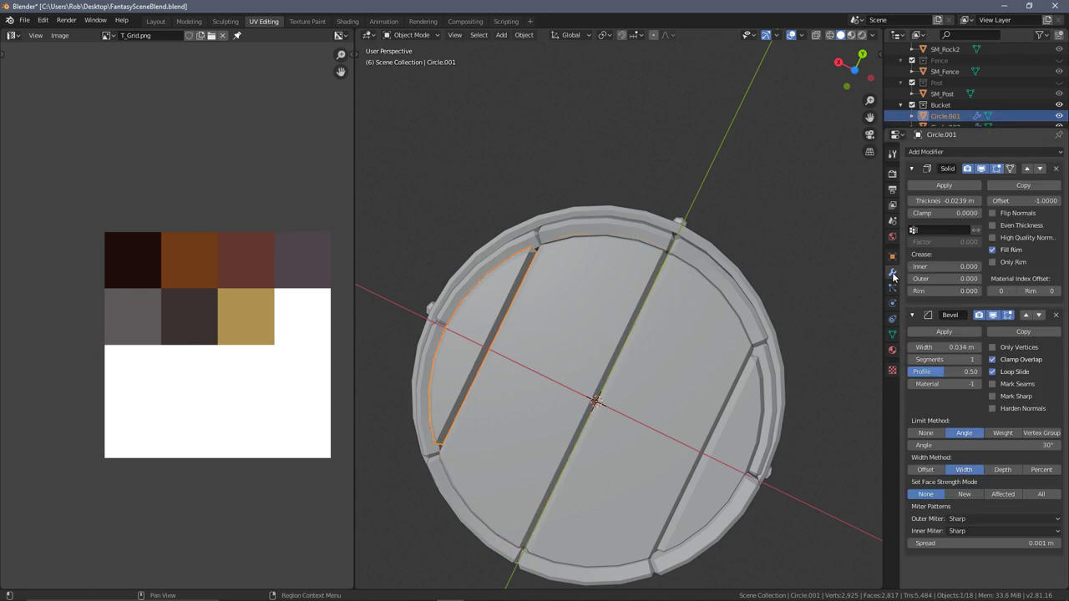
click(943, 184)
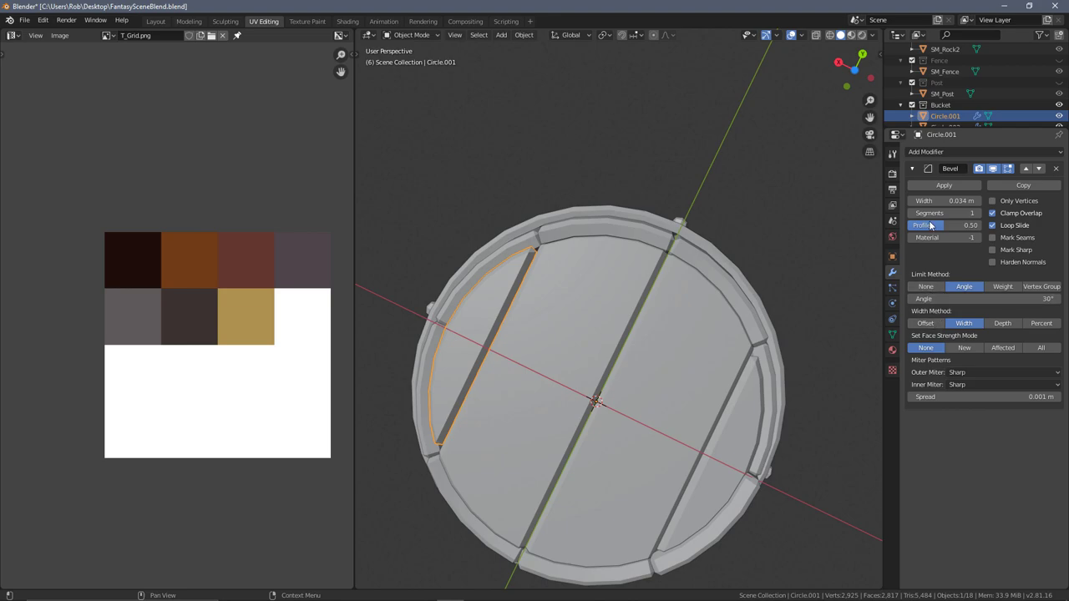
click(924, 188)
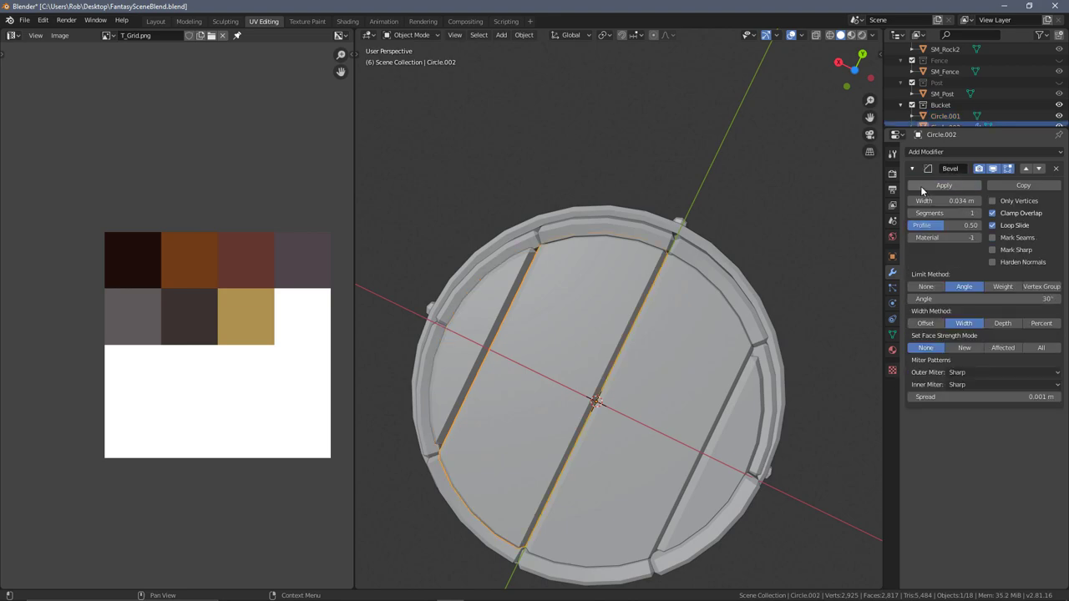
Apply the Solidify and Bevel modifiers on the remaining base boards Circle.002, Circle.003 and Circle
click(922, 191)
click(649, 313)
click(943, 185)
click(936, 189)
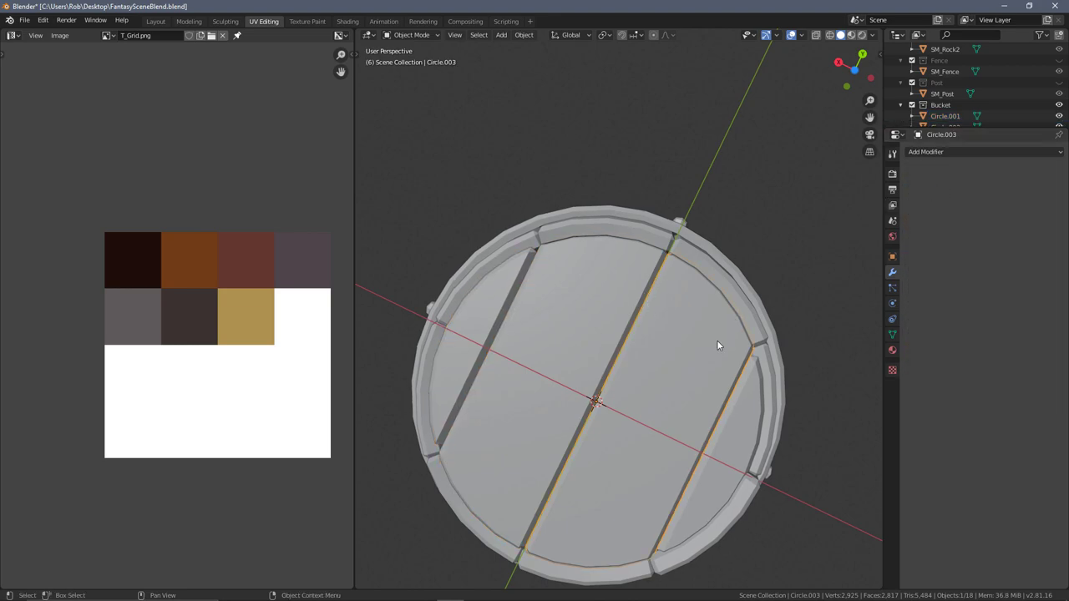
click(739, 426)
click(944, 184)
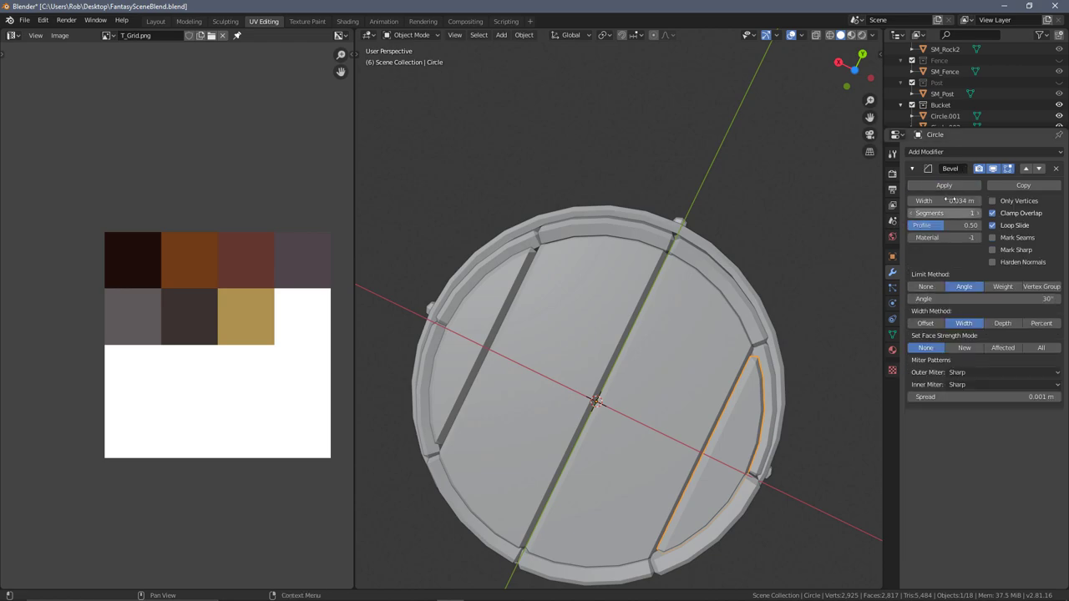
click(943, 184)
Enter Edit Mode on the narrow base board Circle and unwrap all of its faces
mouse_move(659, 392)
middle_down()
mouse_move(635, 489)
mouse_move(666, 383)
middle_up()
key(Tab)
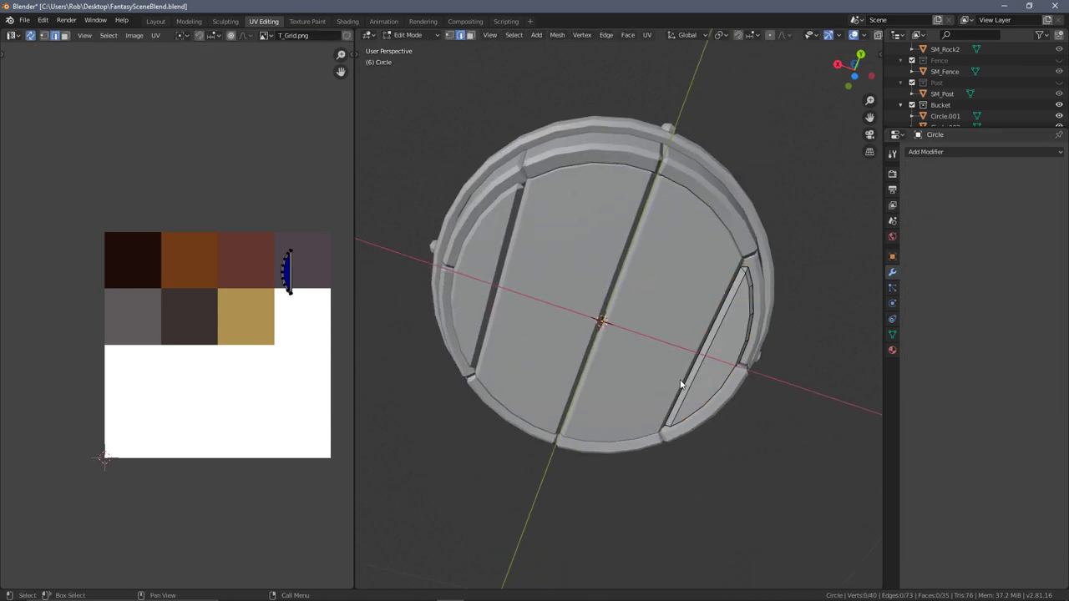
key(a)
key(u)
click(681, 384)
scroll(231, 319, up, 4)
middle_drag(127, 334, 59, 336)
middle_drag(673, 333, 609, 363)
In wireframe, mark the edge loop around the base board Circle as a seam and unwrap the board into separate islands
key(shift+z)
mouse_move(675, 313)
middle_down()
mouse_move(669, 357)
mouse_move(618, 334)
middle_up()
scroll(668, 359, up, 2)
middle_drag(695, 351, 697, 389)
click(746, 354)
click(587, 431)
click(574, 415)
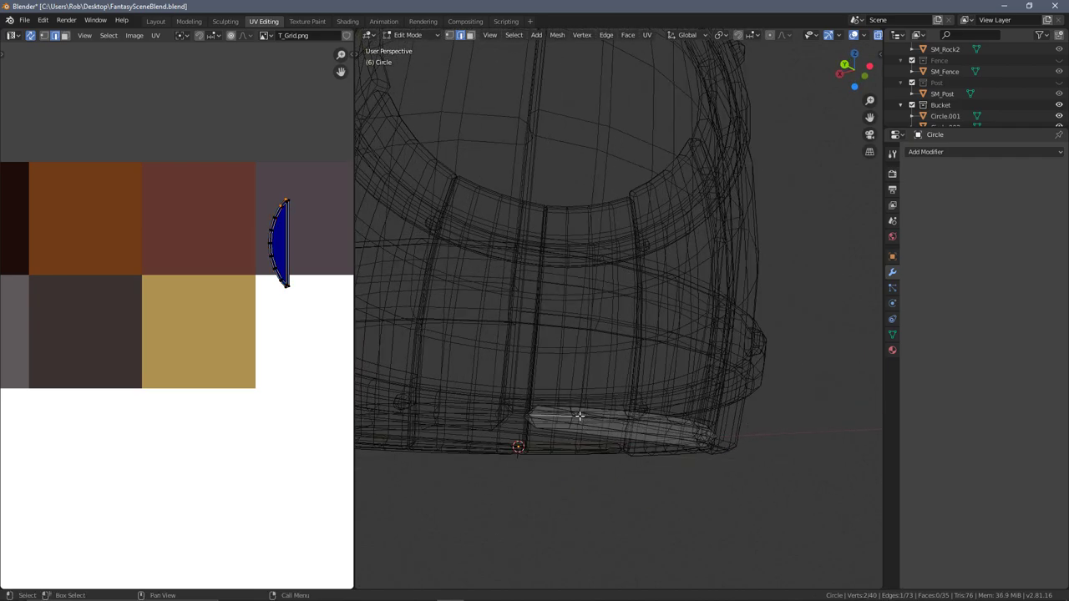
middle_drag(585, 414, 654, 426)
right_click(654, 427)
click(654, 425)
scroll(265, 324, down, 4)
scroll(265, 324, down, 1)
scroll(200, 319, up, 4)
middle_drag(104, 314, 278, 311)
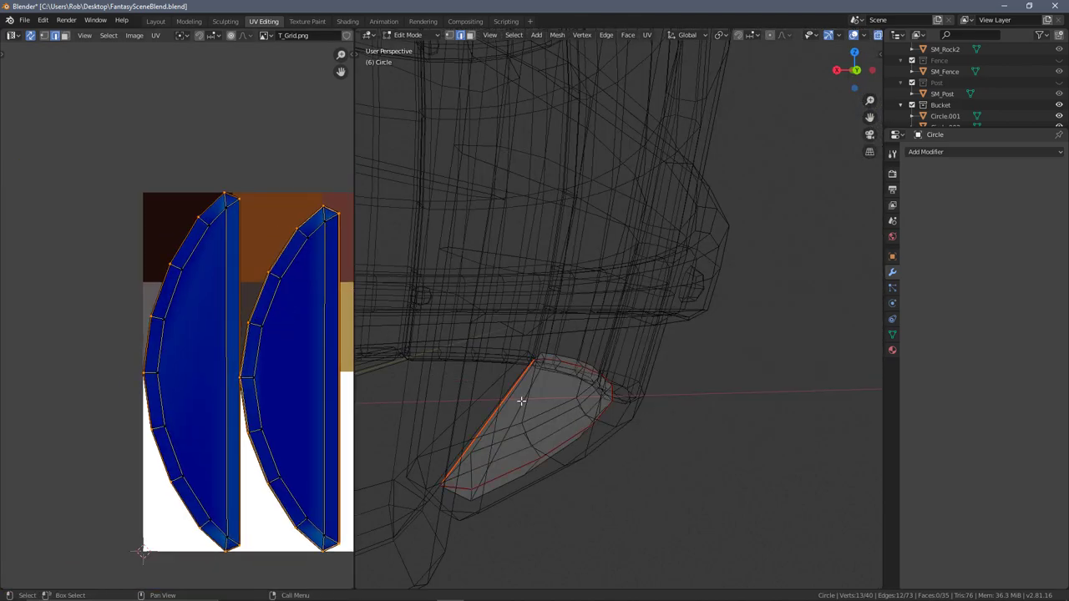
Return to Object Mode with solid shading and transfer the UV map between the matching narrow base boards Circle and Circle.001
scroll(504, 396, down, 2)
middle_drag(680, 436, 635, 401)
key(Tab)
shift+middle_drag(481, 377, 632, 382)
key(Tab)
key(Tab)
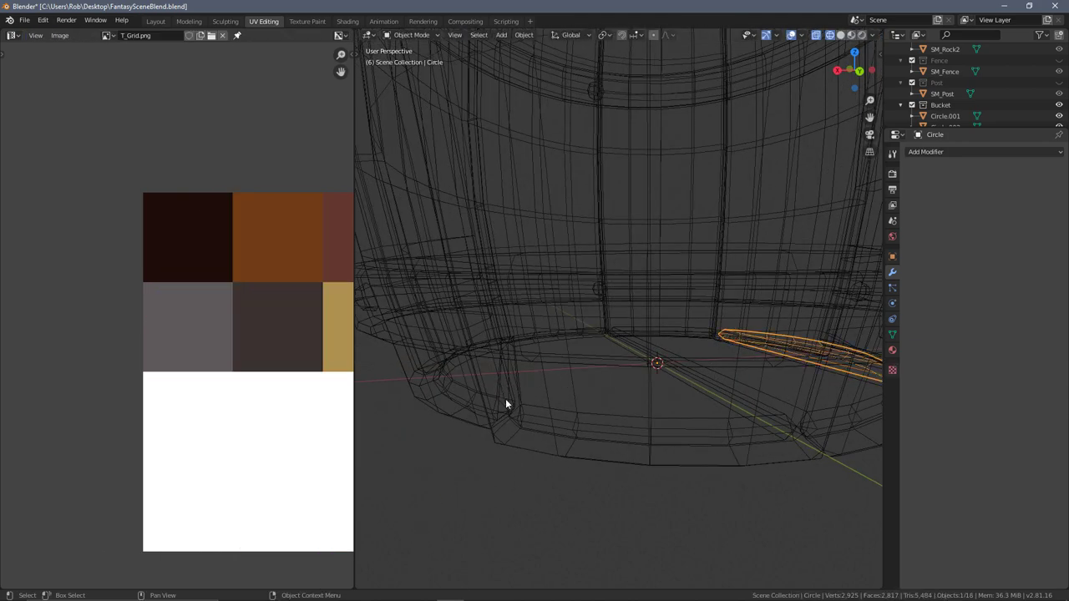
click(505, 398)
click(508, 402)
middle_drag(852, 368, 757, 377)
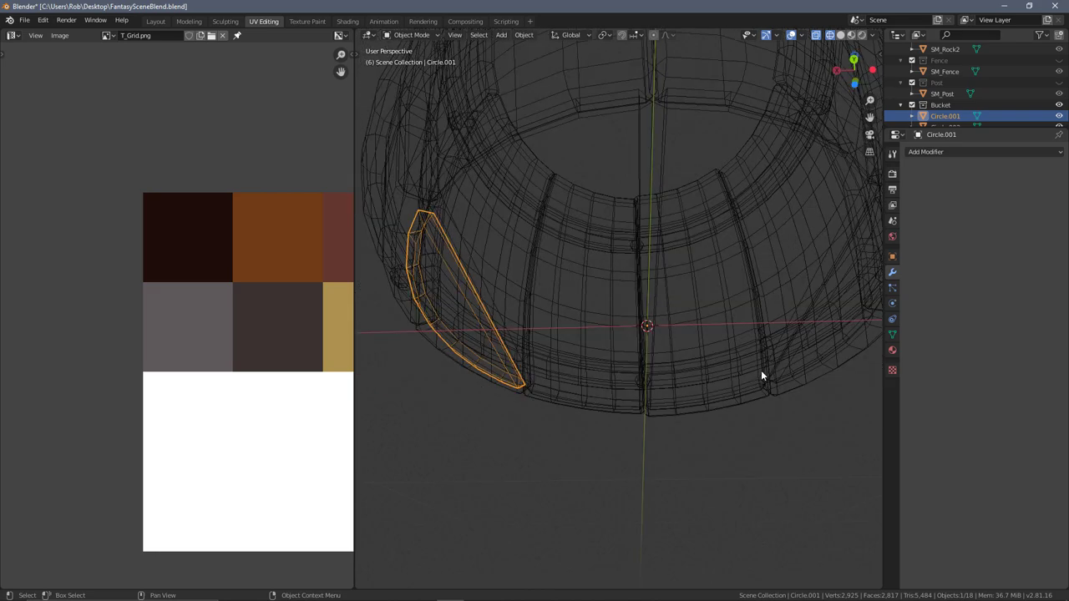
key(shift+z)
shift+click(831, 288)
key(ctrl+l)
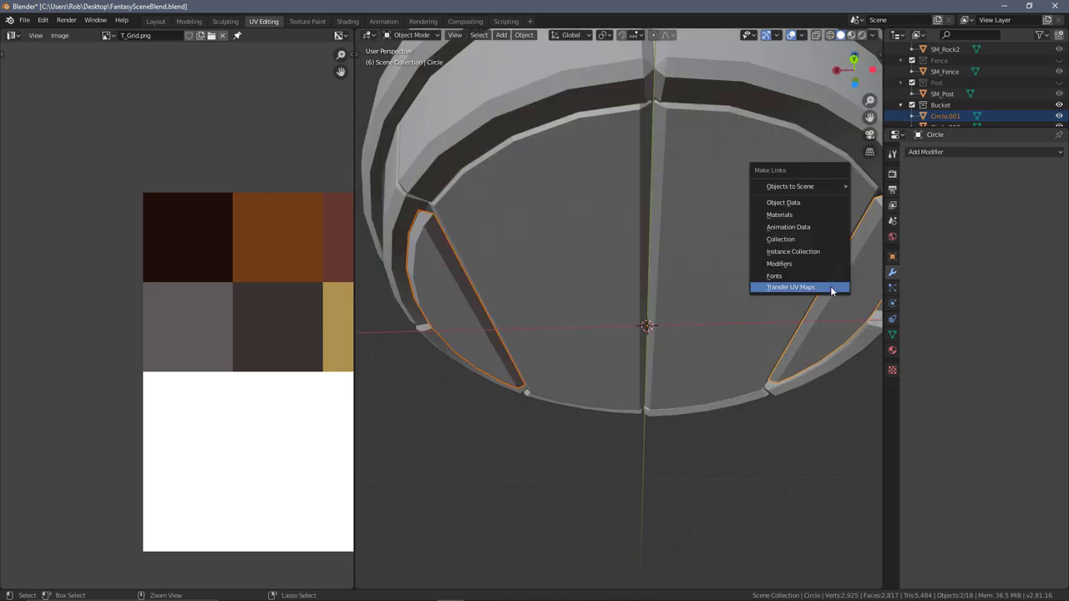
click(831, 288)
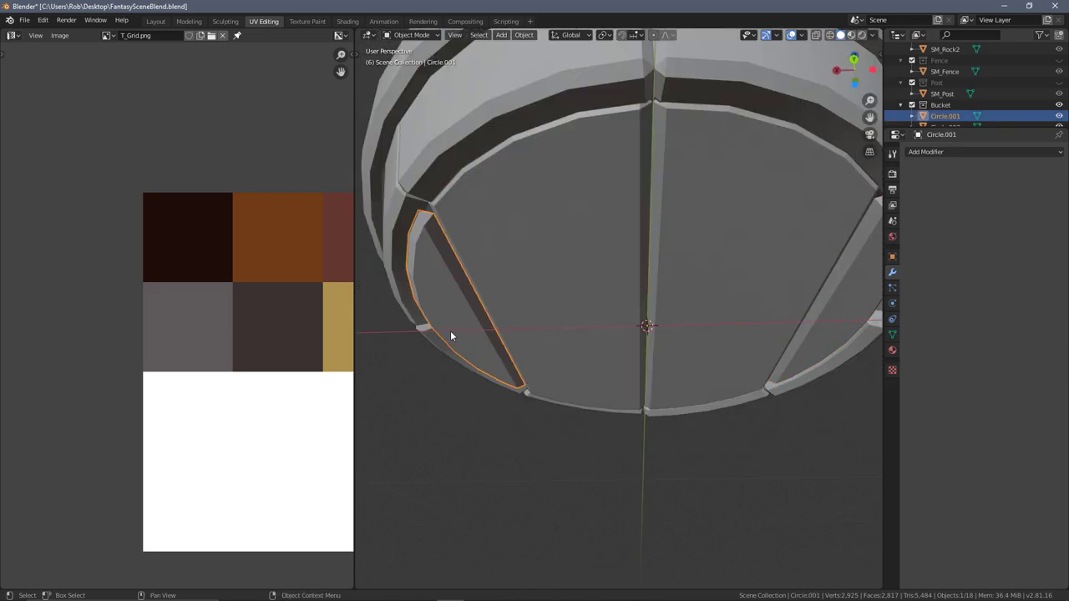
Check the transferred UV islands of the base board Circle.001 in Edit Mode
key(Tab)
click(445, 298)
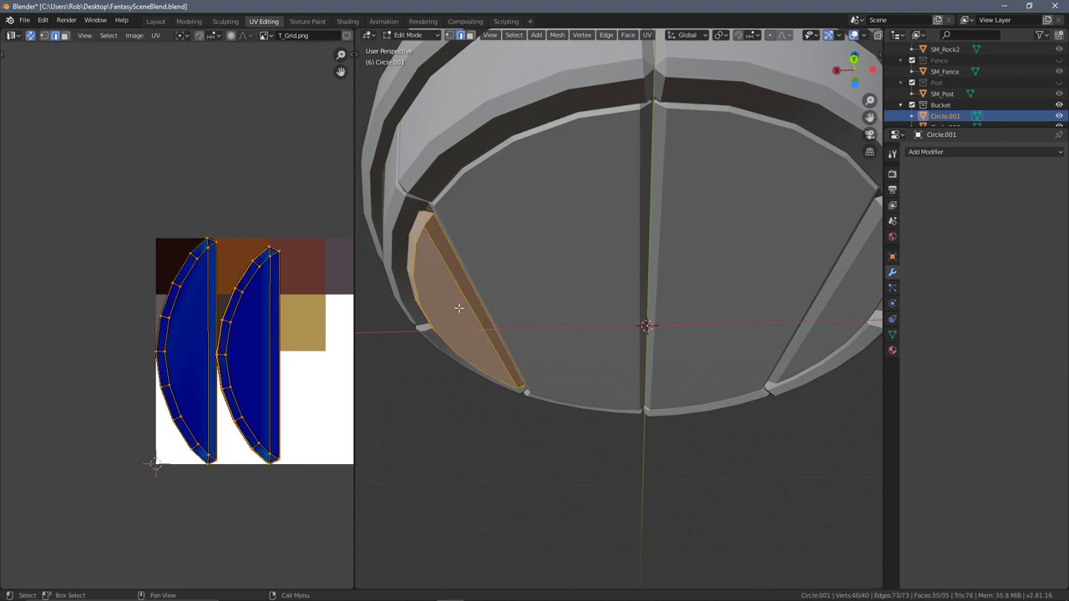
key(Tab)
Enter Edit Mode on the wide base board Circle.002 and unwrap all of its faces
click(586, 260)
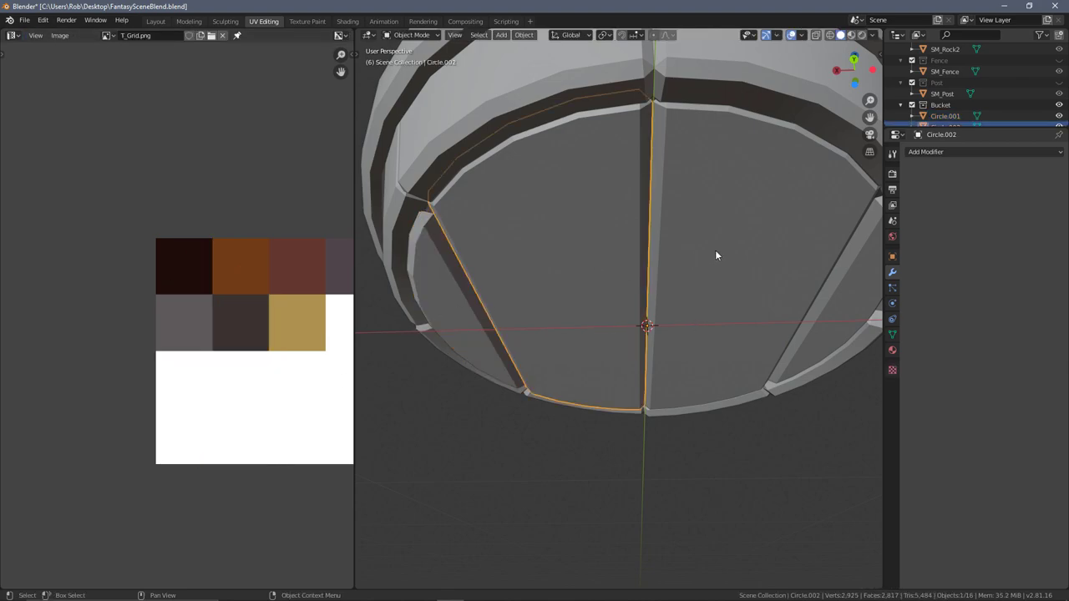
key(Tab)
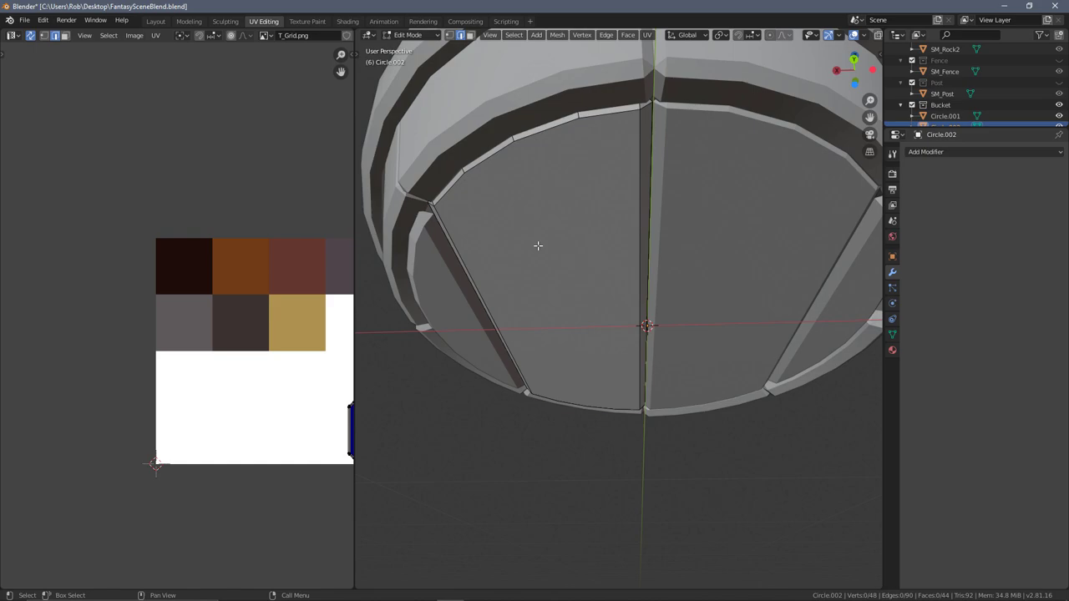
key(a)
key(u)
middle_drag(125, 293, 65, 284)
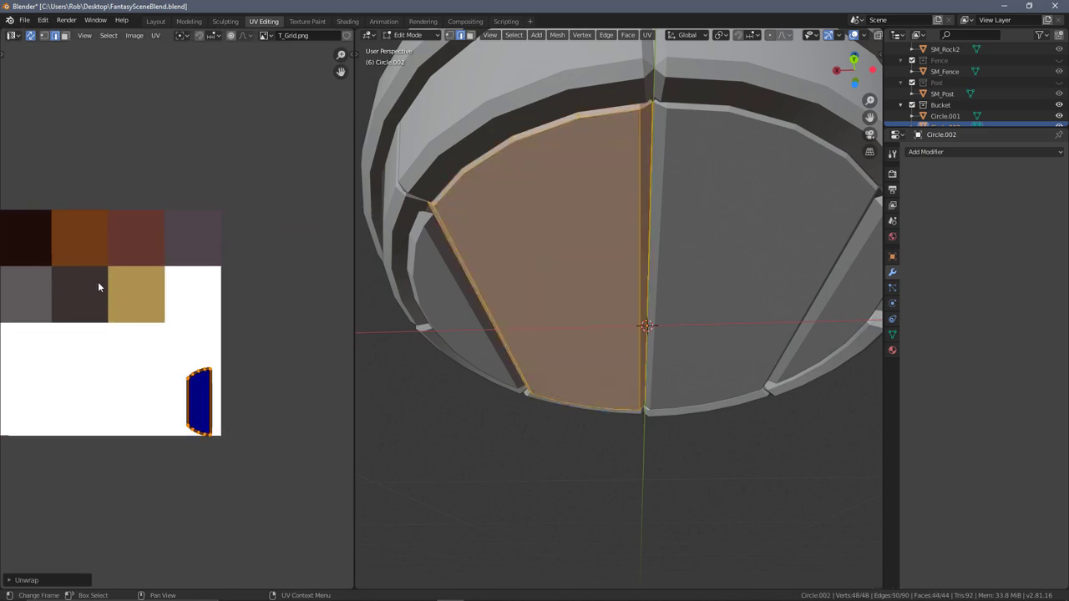
In wireframe, mark the perimeter edges of Circle.002 as seams, unwrap the board again and look over its islands
key(shift+z)
middle_drag(627, 240, 514, 288)
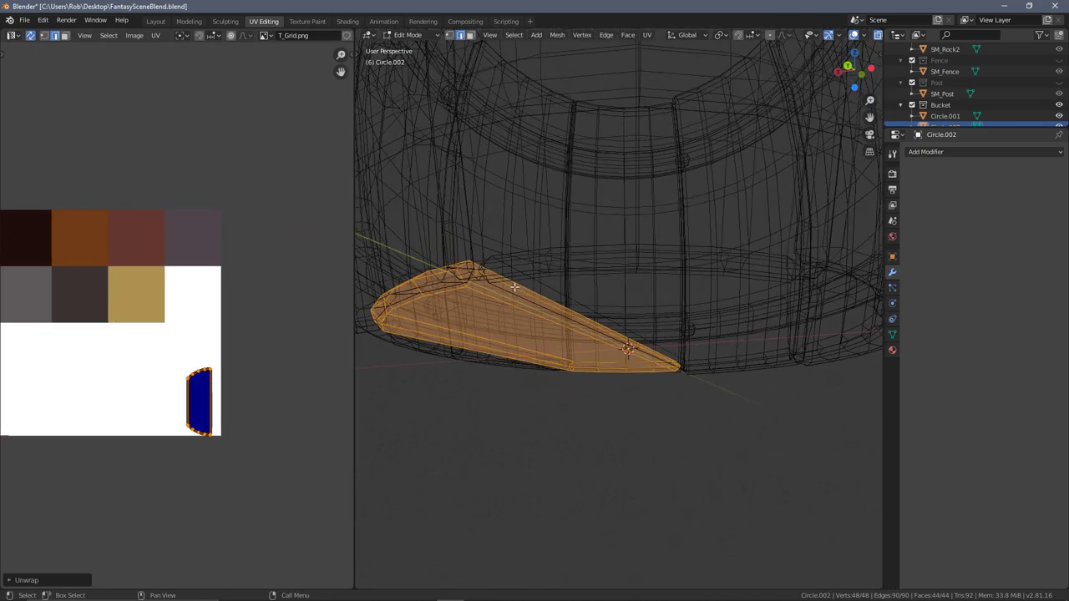
click(517, 289)
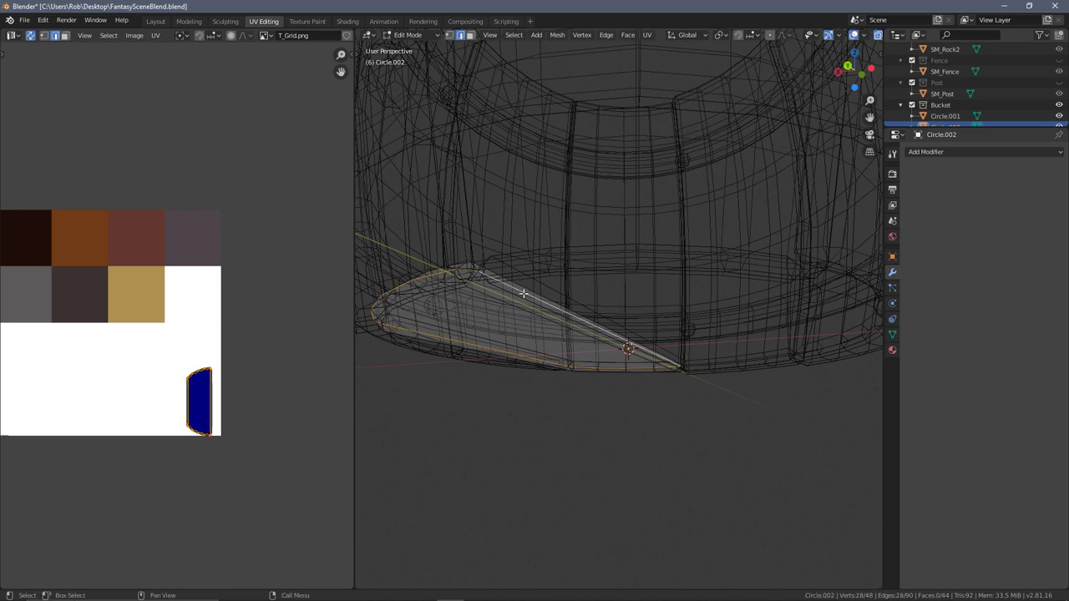
key(ctrl+e)
click(524, 293)
scroll(182, 300, up, 3)
middle_drag(182, 300, 226, 325)
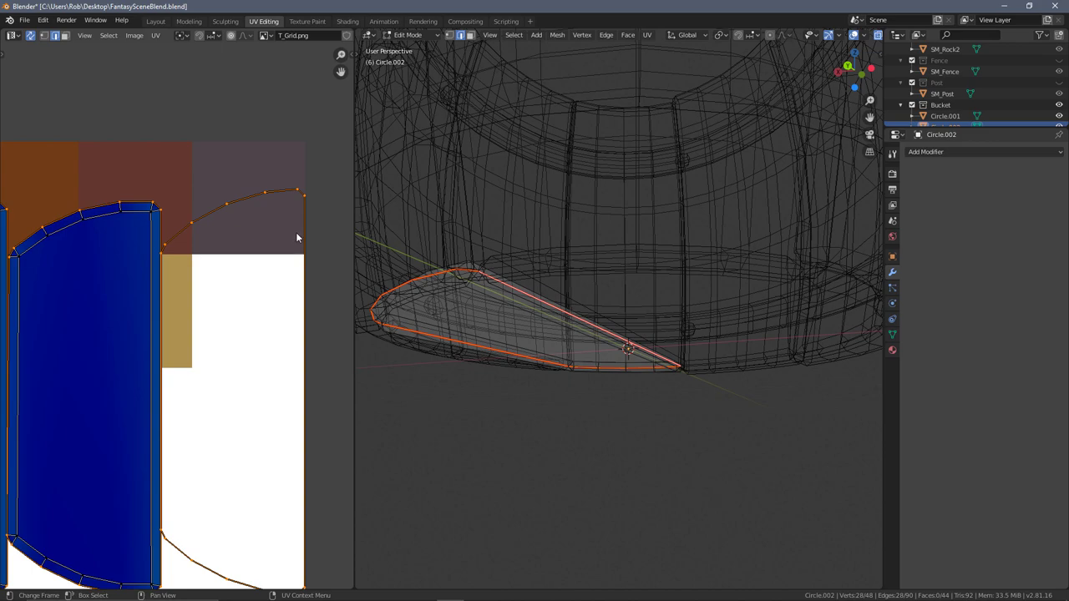
middle_drag(254, 188, 314, 167)
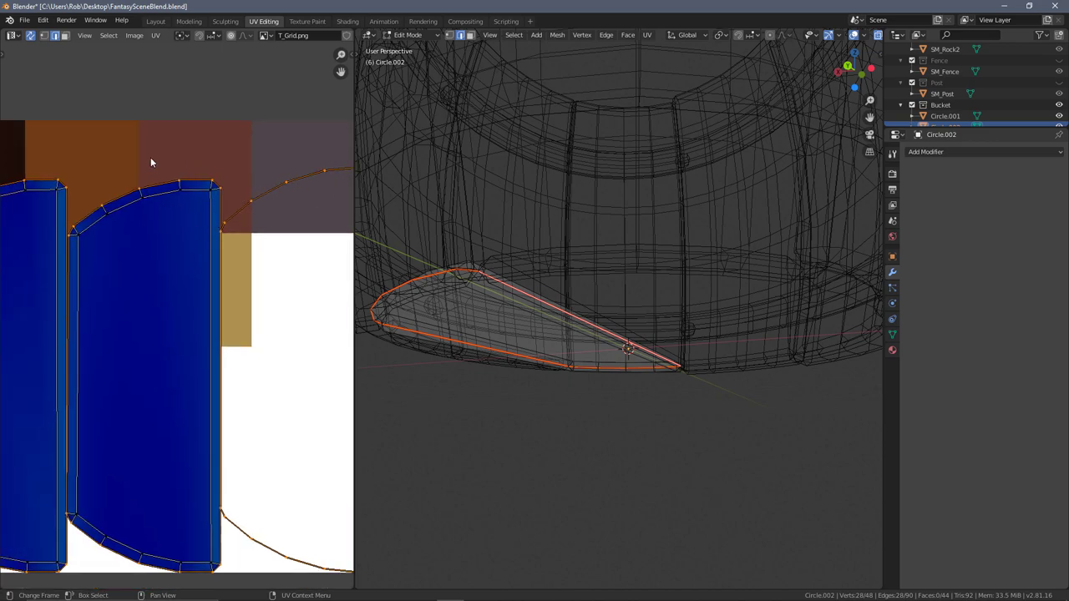
scroll(151, 162, down, 1)
Select all of Circle.002's geometry and run Merge by Distance on its vertices
key(a)
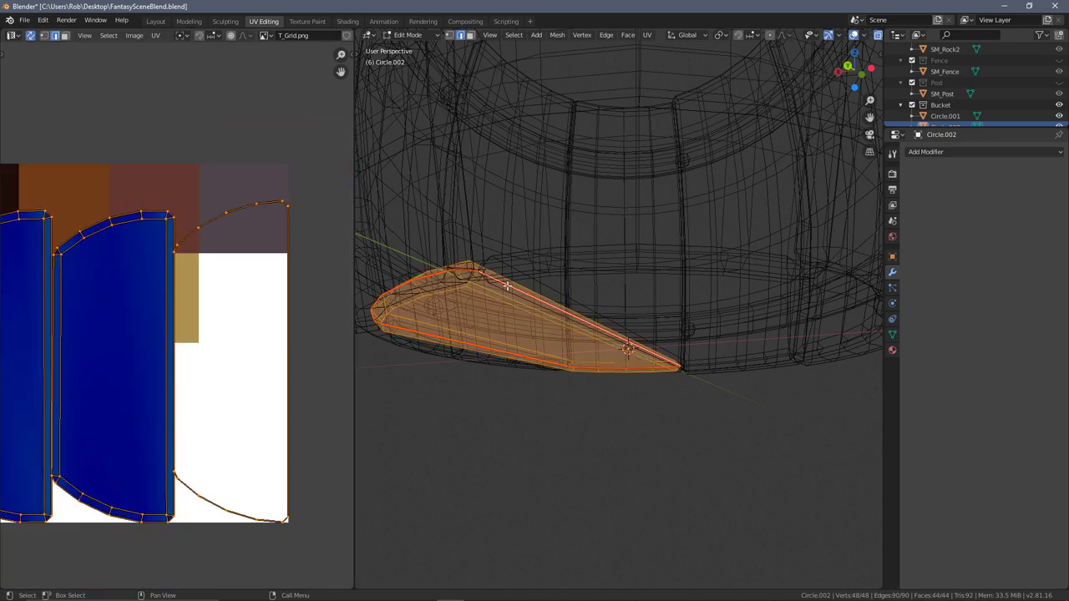
key(F3)
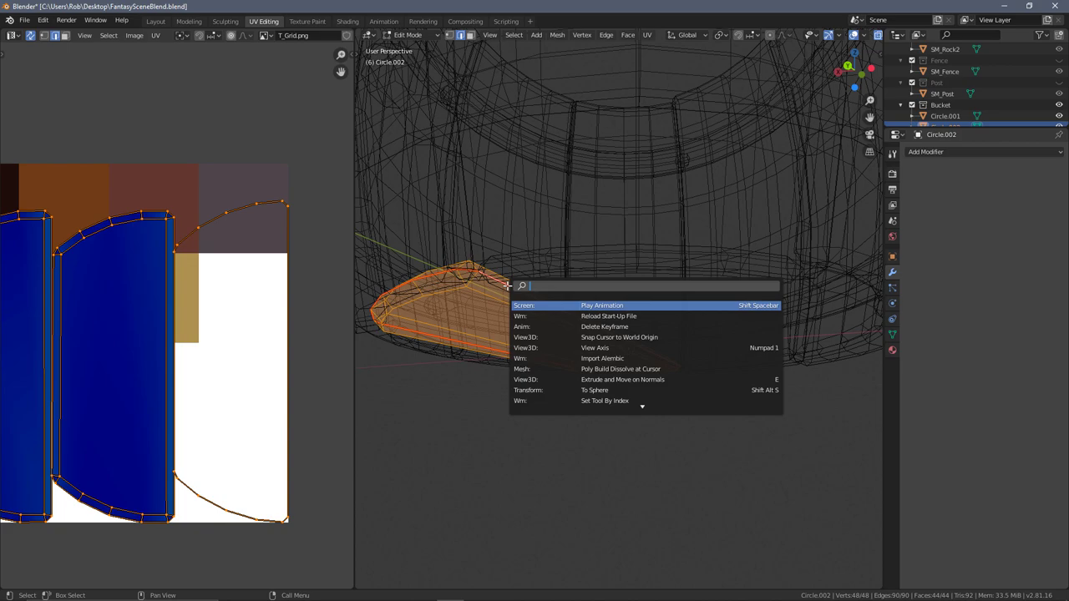
text(mergeby)
key(BackSpace)
key(BackSpace)
key(Return)
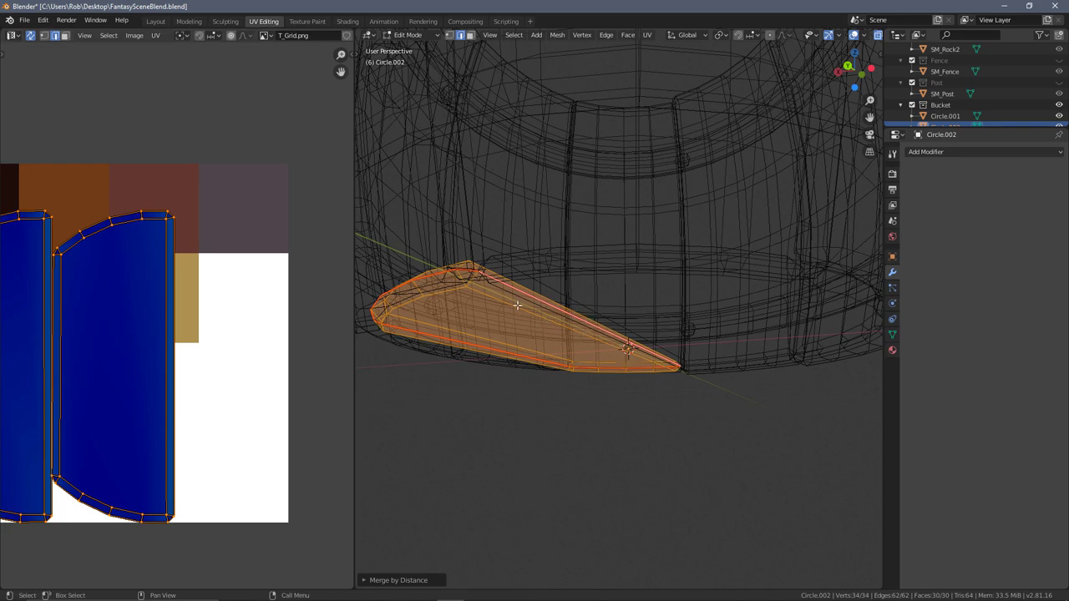
Switch back to solid shading and merge all vertices of the neighbouring wide base board Circle.003 by distance
middle_drag(457, 364, 604, 256)
key(Tab)
click(610, 250)
key(shift+z)
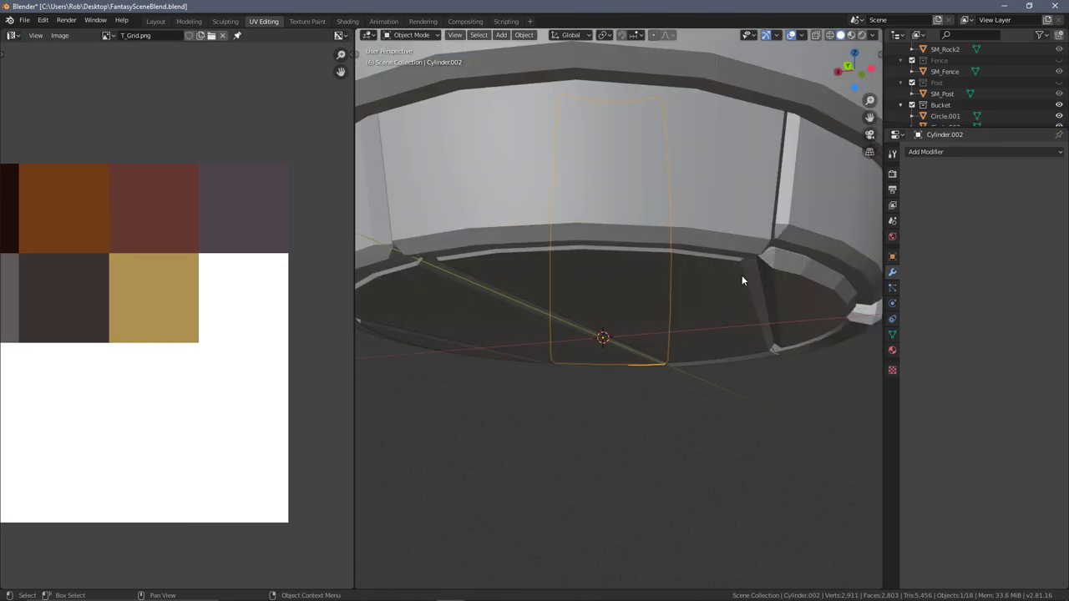
click(743, 276)
key(Tab)
key(a)
key(F3)
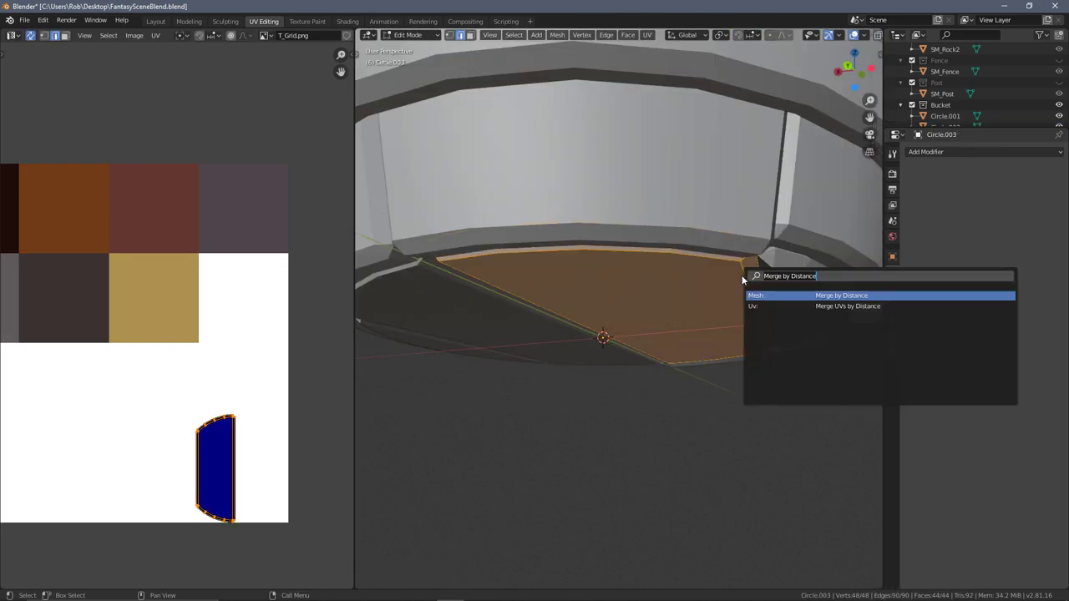
key(Return)
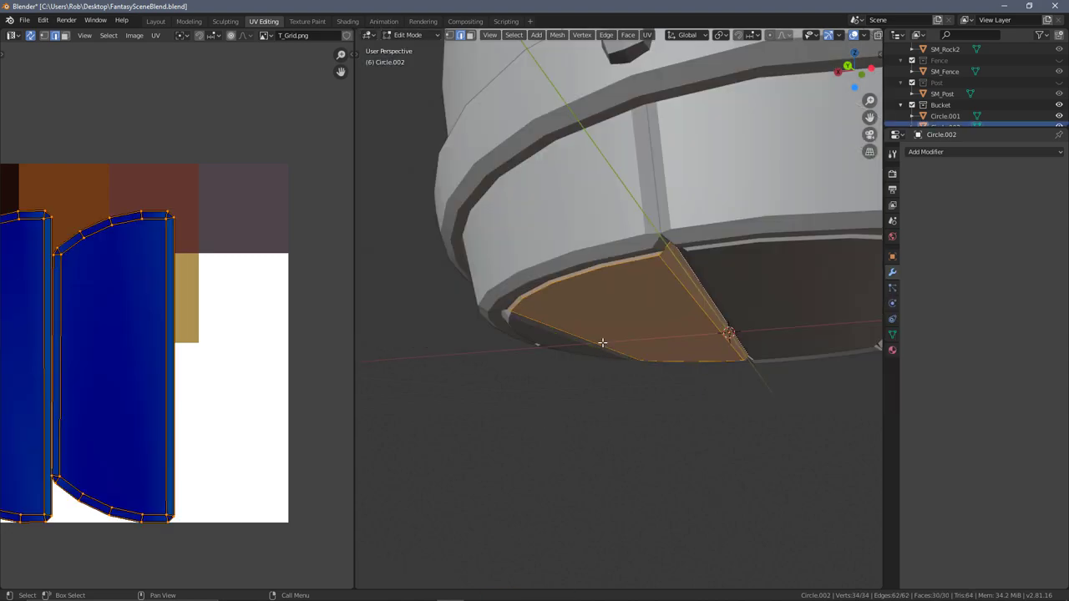
Unwrap the merged base board Circle.002 again and return to Object Mode
key(u)
click(270, 323)
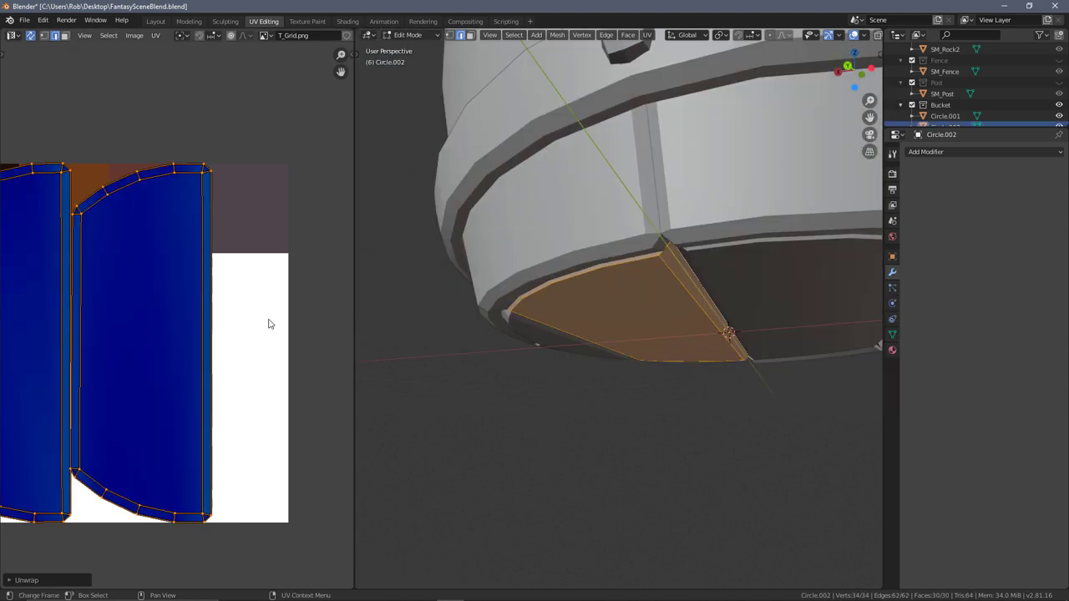
scroll(262, 310, down, 2)
key(Tab)
Examine the corners and outer edges of Circle.001's UV islands closely in the UV Editor
click(578, 338)
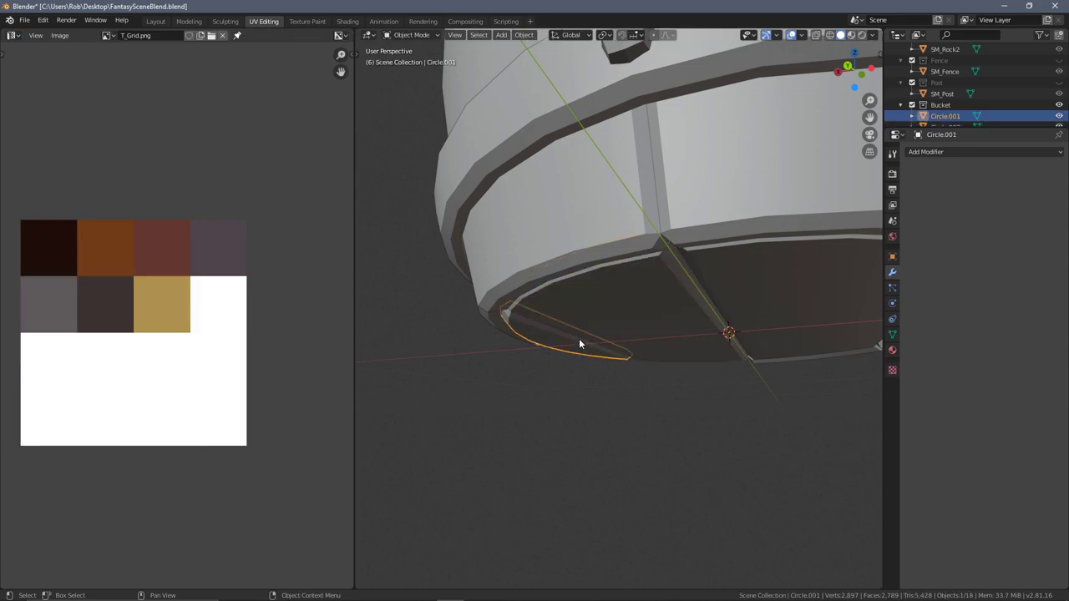
key(Tab)
scroll(174, 292, up, 4)
middle_drag(174, 292, 339, 370)
scroll(267, 249, up, 3)
scroll(130, 297, up, 2)
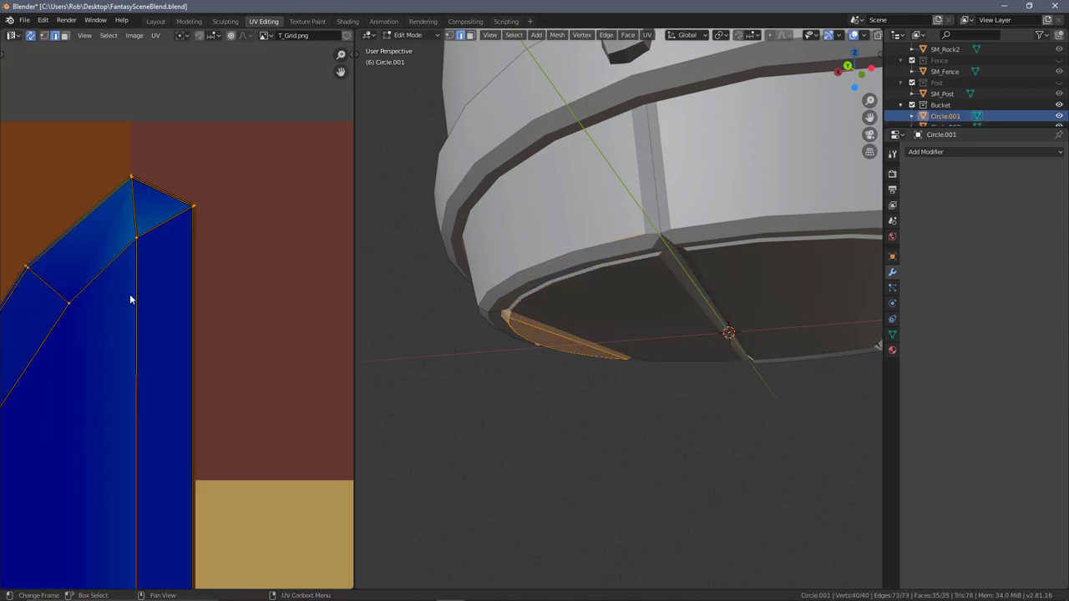
scroll(181, 205, up, 2)
scroll(197, 185, up, 2)
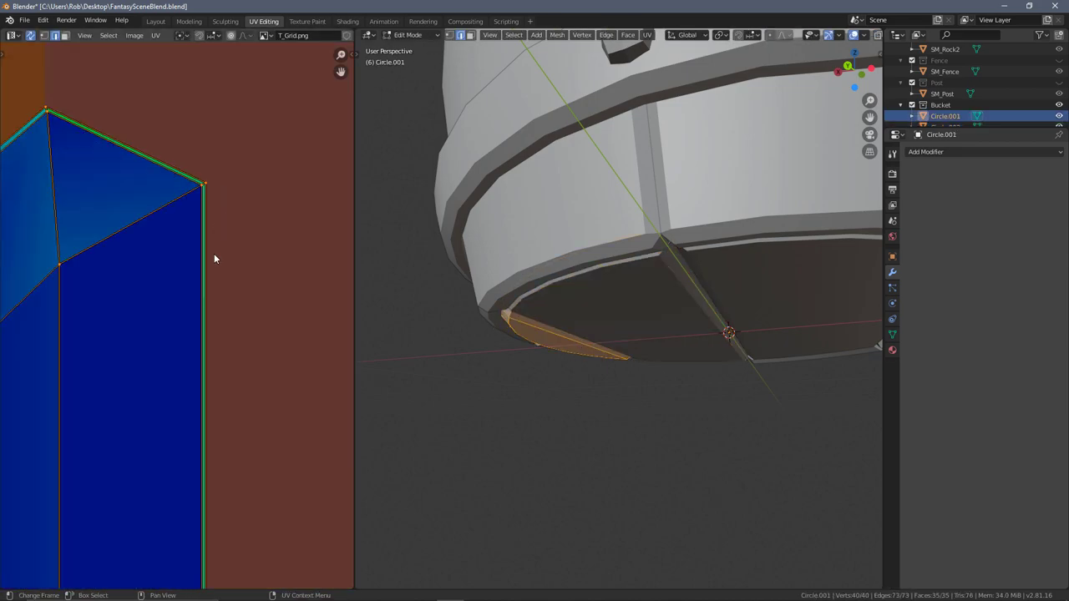
scroll(224, 301, down, 2)
scroll(262, 203, down, 1)
scroll(215, 313, down, 2)
scroll(191, 229, up, 2)
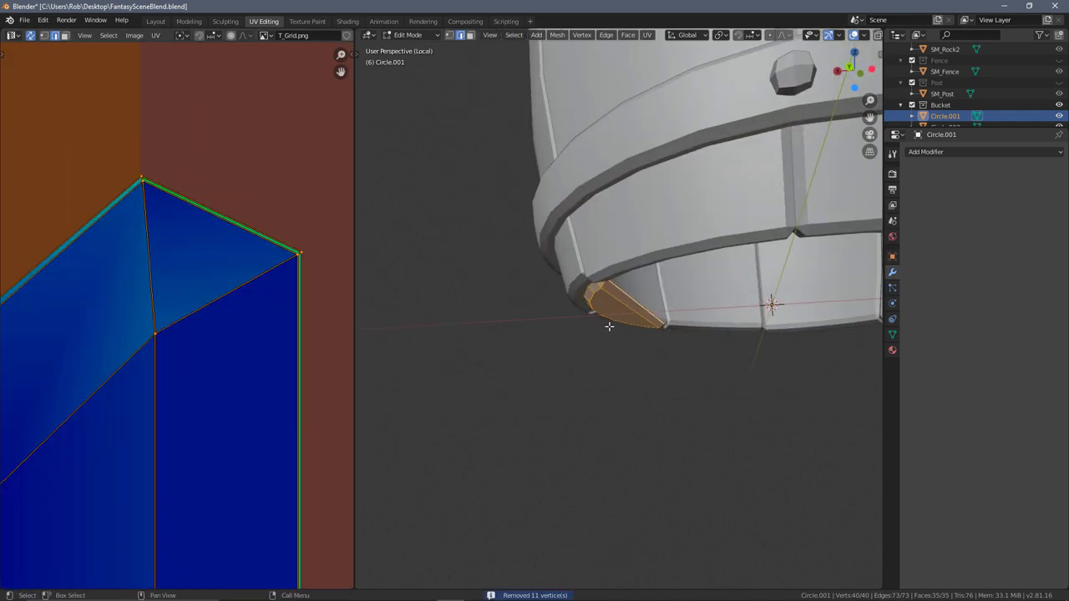
Run Merge by Distance on all vertices of the narrow outer base board Circle.001 and leave Edit Mode
scroll(638, 333, up, 4)
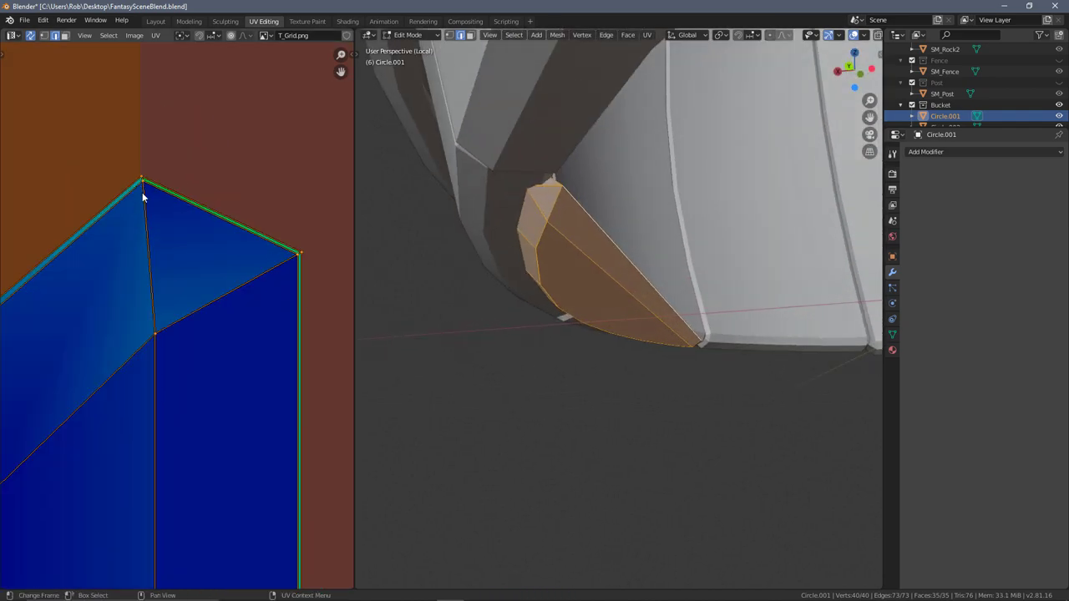
scroll(656, 271, up, 2)
middle_drag(660, 259, 428, 247)
mouse_move(555, 315)
middle_down()
mouse_move(604, 310)
mouse_move(568, 320)
middle_up()
key(F3)
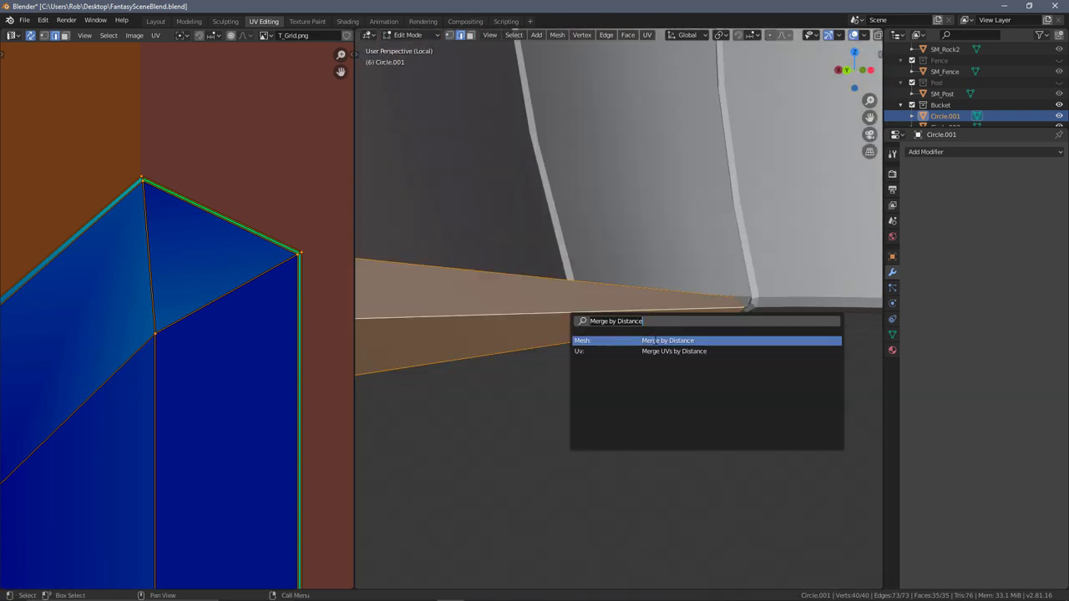
click(657, 340)
mouse_move(577, 312)
middle_down()
mouse_move(625, 299)
mouse_move(840, 310)
mouse_move(575, 311)
middle_up()
scroll(840, 310, down, 3)
key(Tab)
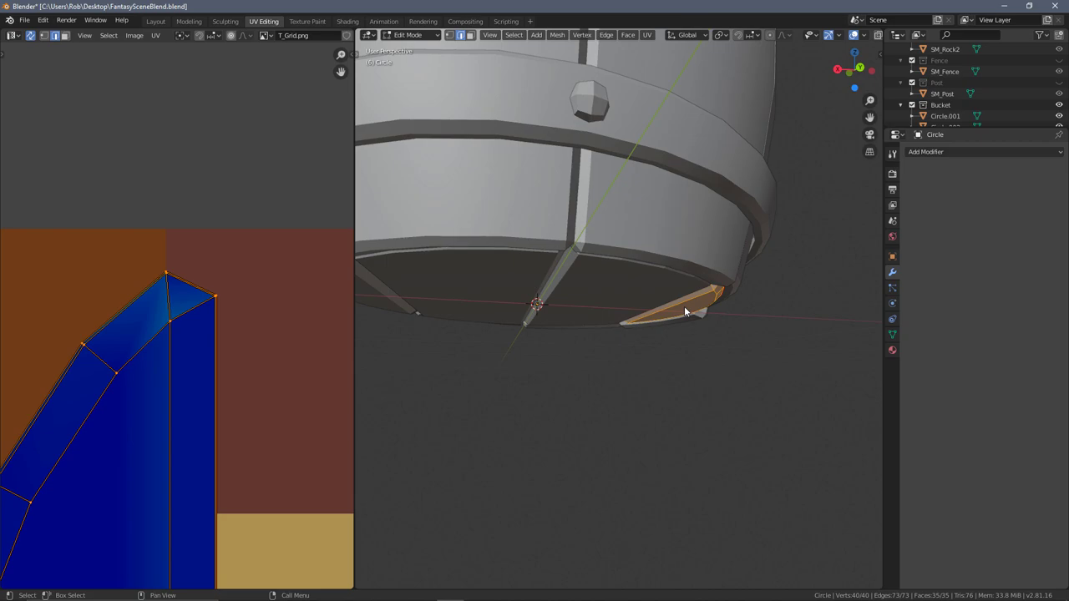
Merge the opposite narrow base board Circle's vertices by distance and return to Object Mode
key(F3)
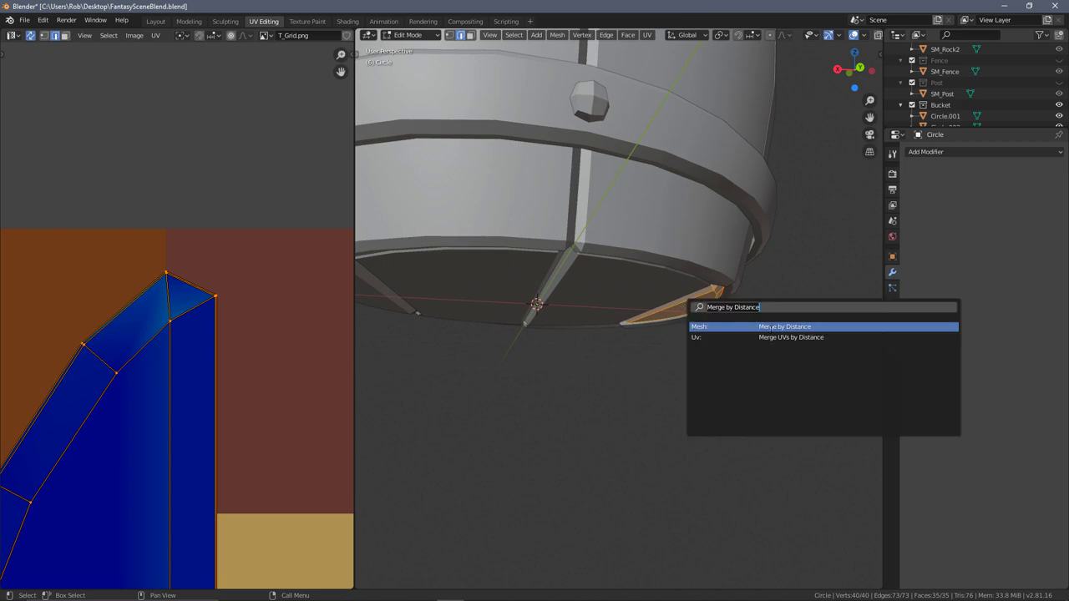
click(769, 328)
scroll(561, 354, down, 2)
key(Tab)
Transfer the UV map from the wide base board Circle.002 to its neighbour Circle.003
middle_drag(605, 347, 559, 281)
click(559, 281)
middle_drag(613, 360, 585, 339)
key(Tab)
scroll(292, 337, down, 5)
key(Tab)
click(600, 291)
shift+click(551, 291)
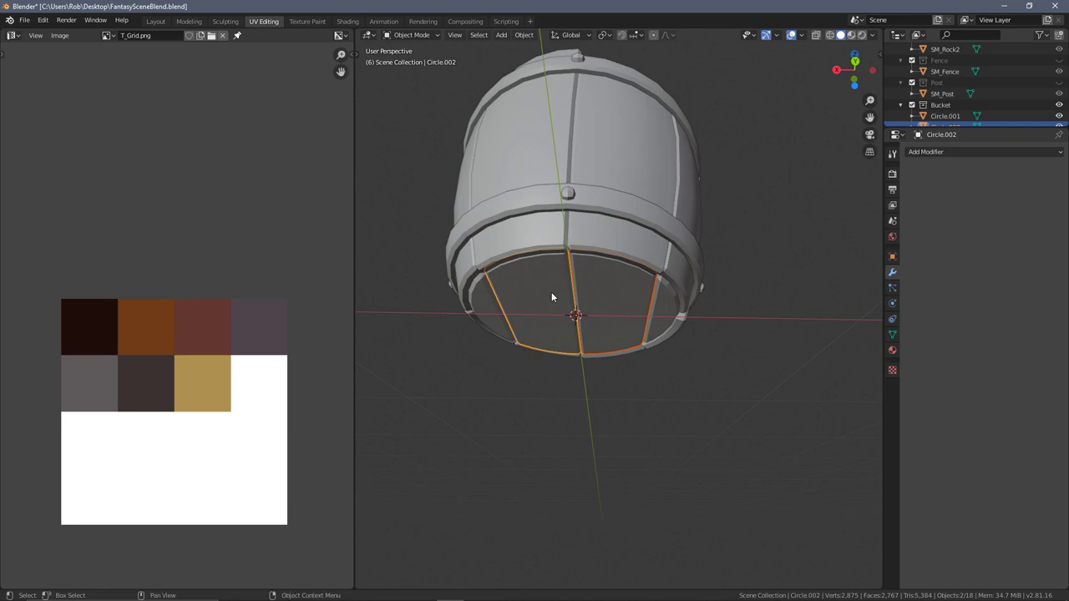
key(ctrl+l)
click(553, 294)
Check Circle.003's UV islands for stretching and compare the two wide base boards from below
click(609, 301)
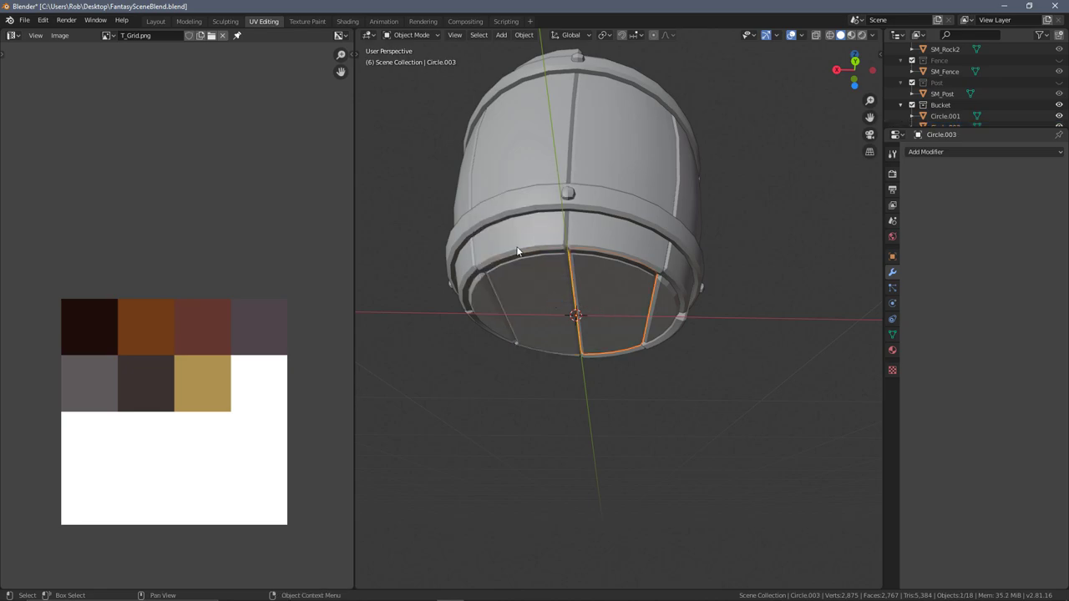
key(Tab)
scroll(160, 344, up, 1)
scroll(592, 299, up, 3)
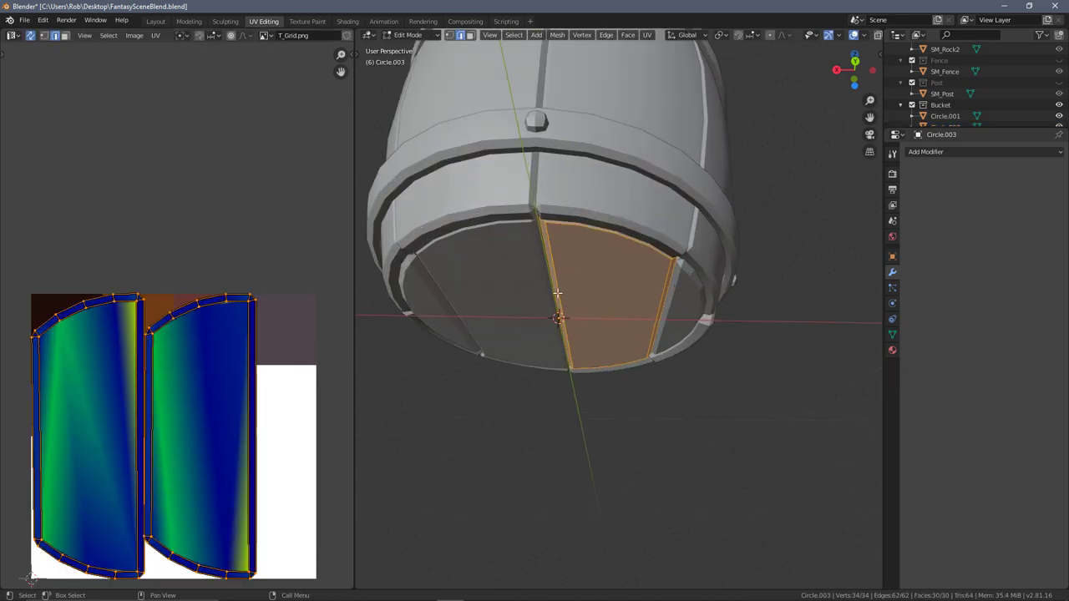
key(Tab)
click(527, 299)
scroll(230, 359, up, 3)
scroll(230, 359, down, 1)
scroll(518, 324, down, 1)
middle_drag(523, 329, 563, 273)
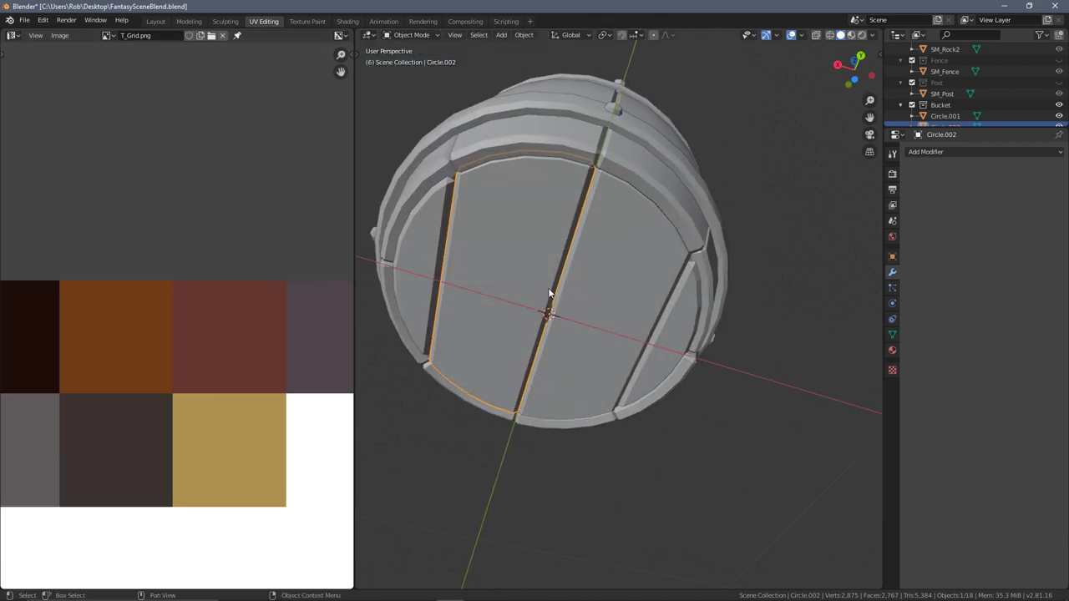
Select all of Circle.003's geometry and unwrap it
click(635, 254)
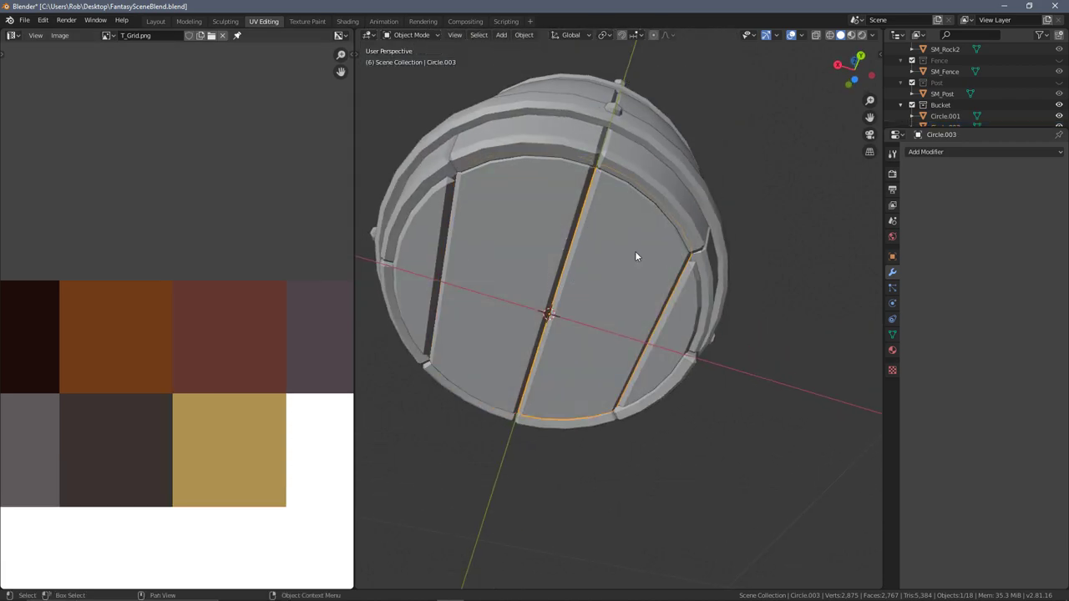
key(Tab)
key(a)
scroll(581, 298, down, 3)
key(u)
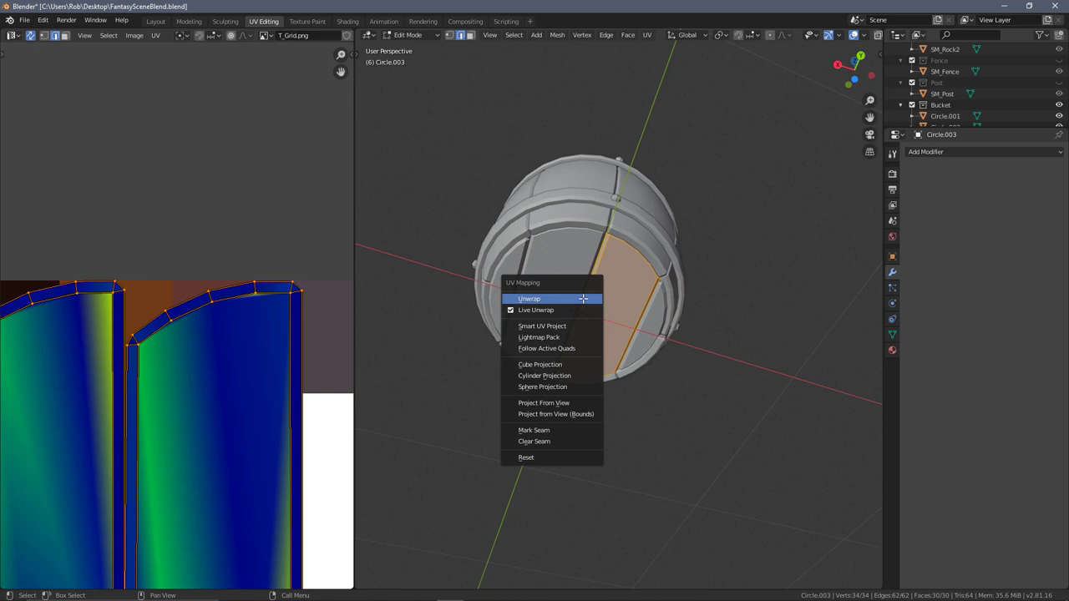
click(584, 300)
Inspect Circle.003's new UVs and its mesh in wireframe shading, then restore solid shading in Object Mode
scroll(409, 343, down, 1)
scroll(333, 347, down, 2)
scroll(655, 288, up, 5)
middle_drag(486, 346, 437, 347)
key(shift+z)
scroll(591, 287, up, 3)
alt+click(599, 235)
key(Tab)
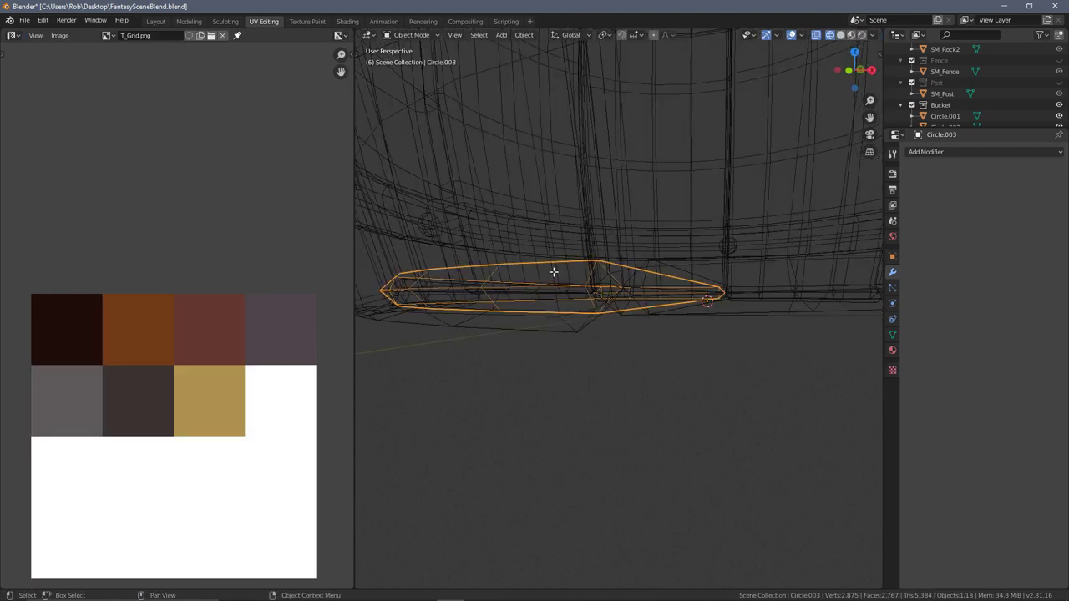
key(shift+z)
middle_drag(553, 272, 702, 209)
scroll(656, 284, down, 4)
Join all bucket parts into one object, with the narrow base board Circle as the active object
click(666, 303)
middle_drag(502, 272, 579, 271)
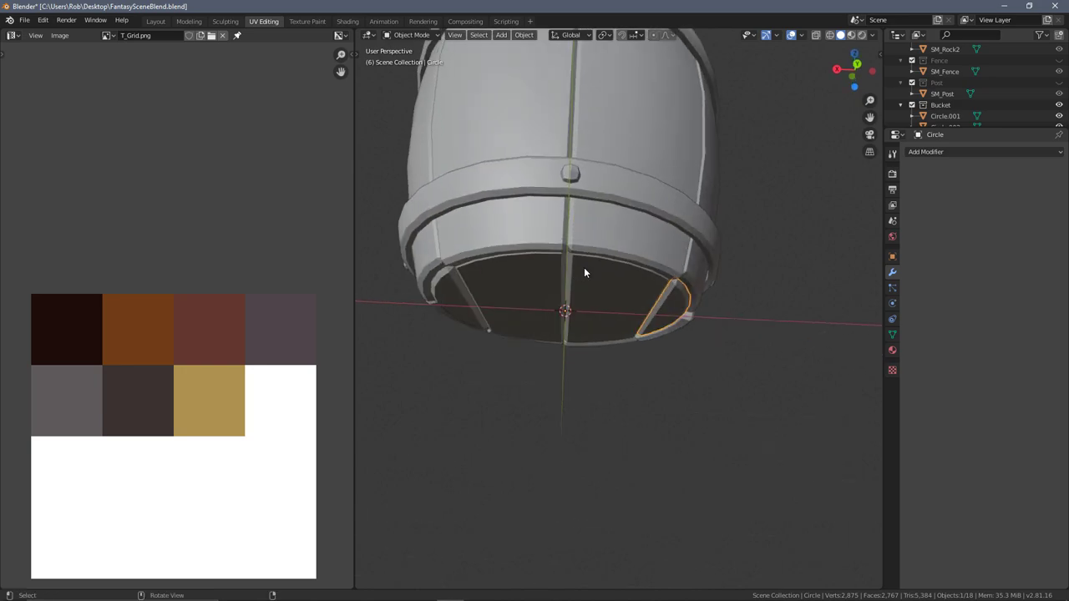
middle_drag(583, 218, 584, 255)
scroll(593, 228, down, 5)
key(a)
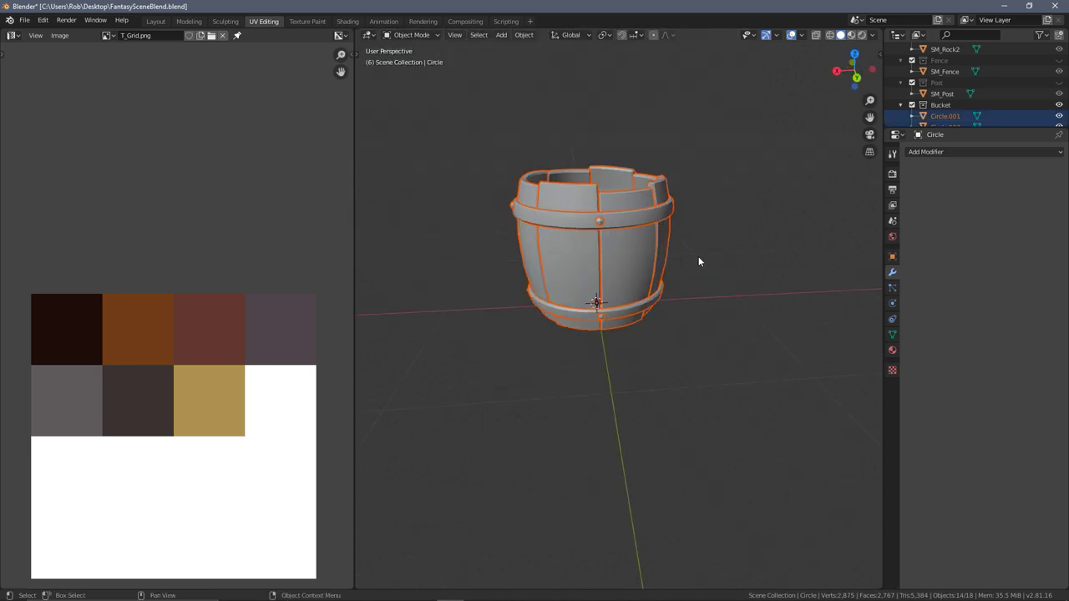
key(ctrl+j)
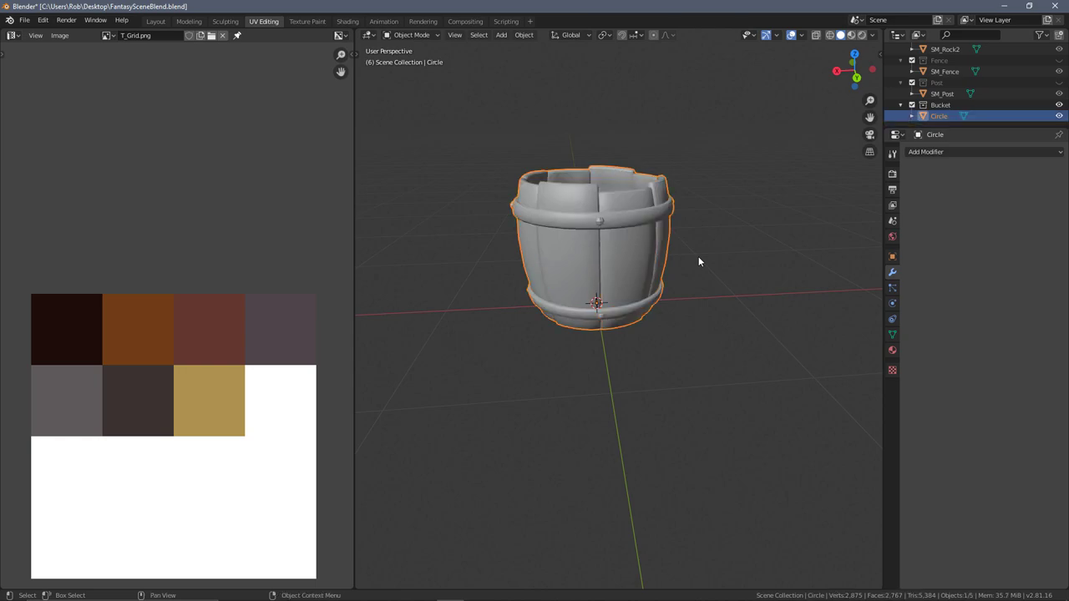
Rename the joined bucket object as SM_Bucket in the outliner and deselect it
double_click(949, 116)
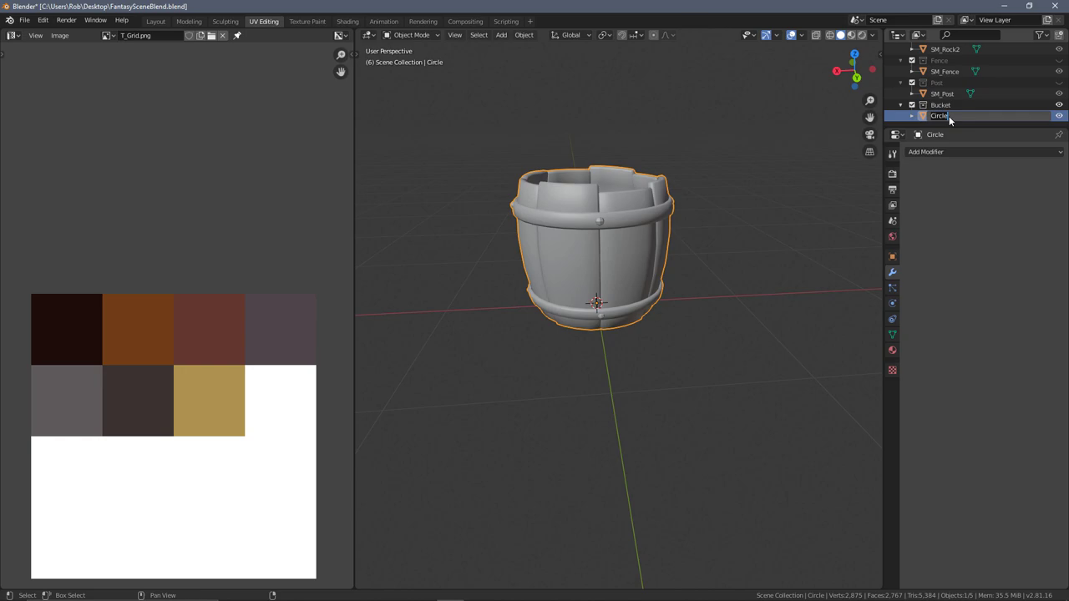
text(SM_Bucket)
key(Return)
click(738, 201)
Select SM_Bucket, enable Auto Smooth for its normals and check the shading from several sides
scroll(651, 243, up, 3)
middle_drag(641, 240, 675, 268)
middle_drag(622, 171, 598, 224)
click(725, 206)
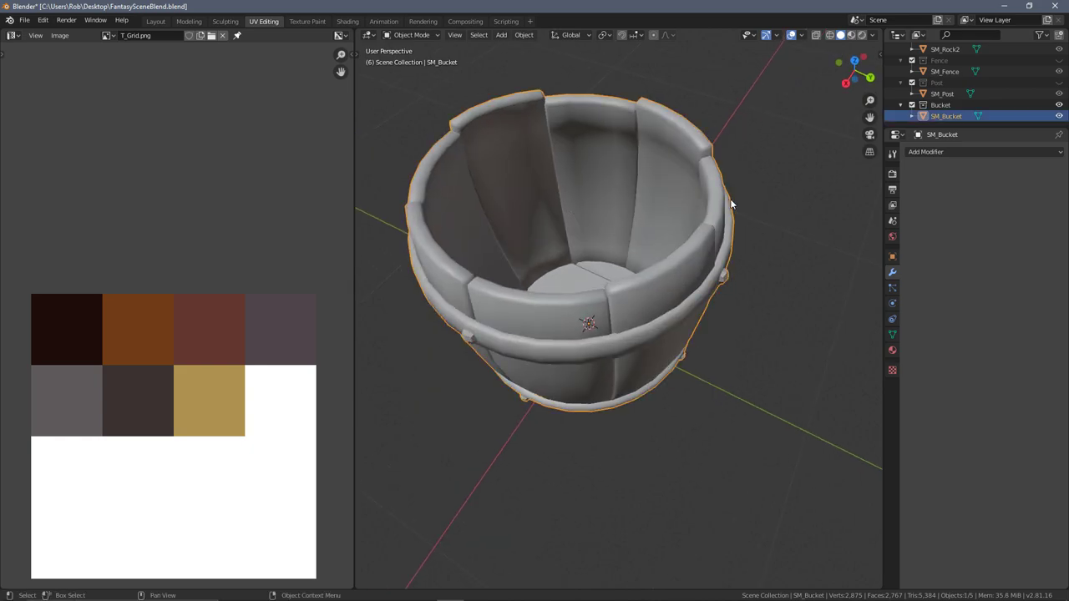
click(891, 335)
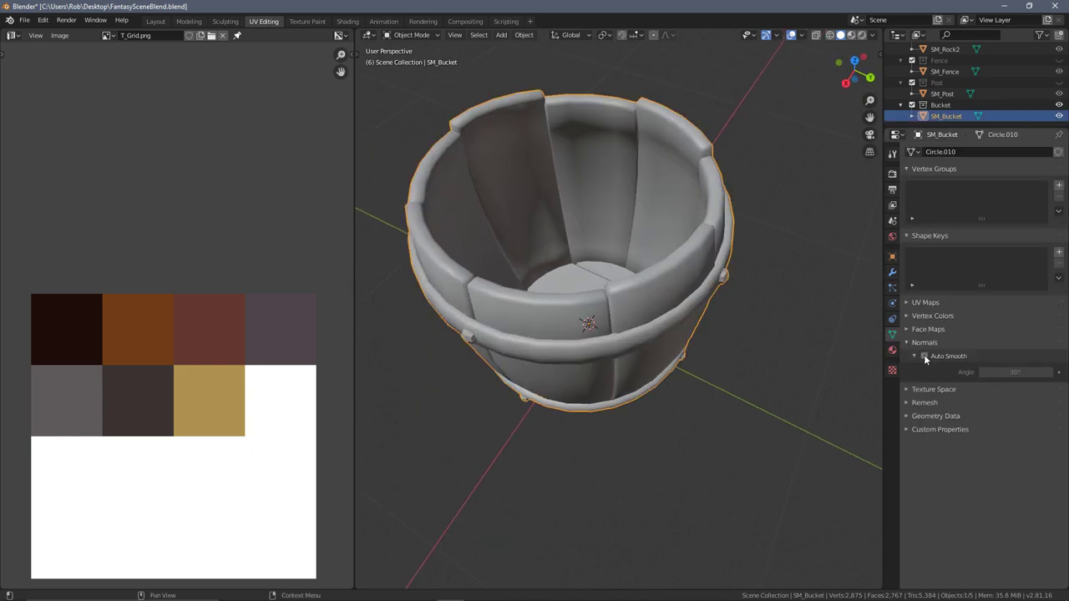
click(924, 356)
mouse_move(855, 332)
middle_down()
mouse_move(706, 292)
mouse_move(506, 208)
mouse_move(551, 334)
mouse_move(643, 150)
mouse_move(632, 375)
mouse_move(690, 281)
mouse_move(697, 292)
mouse_move(676, 297)
middle_up()
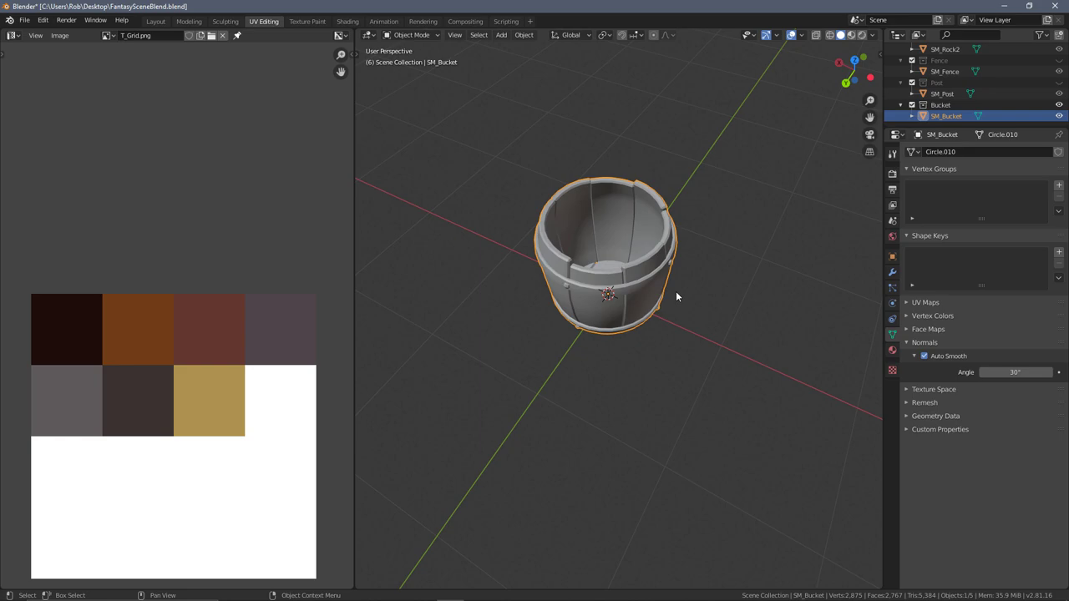
middle_drag(681, 250, 591, 246)
middle_drag(693, 170, 724, 195)
scroll(516, 242, down, 2)
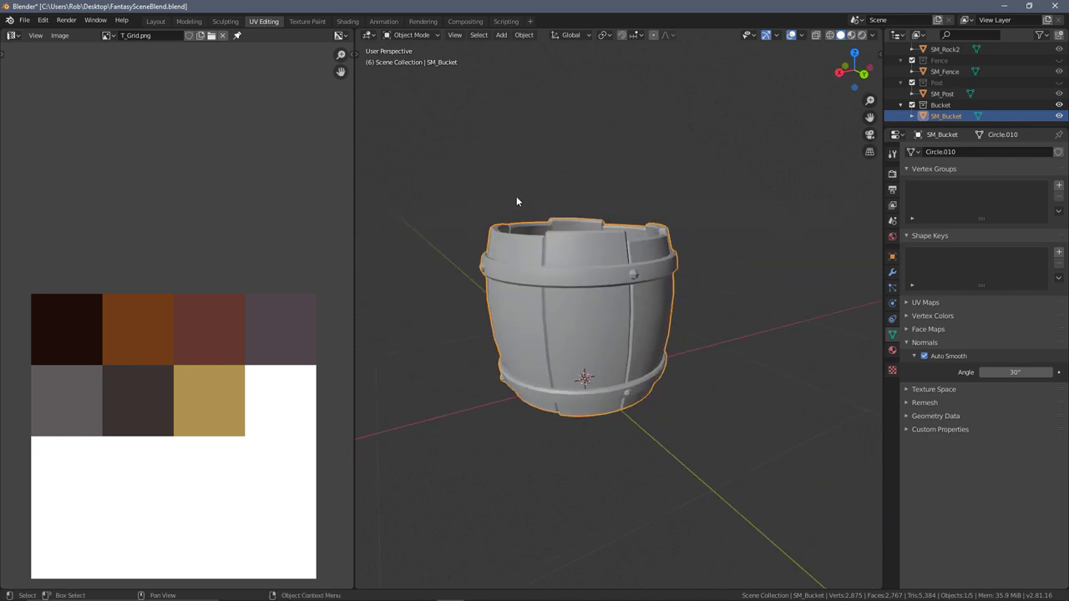
Examine SM_Bucket's overlapping UV islands in Edit Mode and compare them with the base boards and their seams
key(Tab)
key(a)
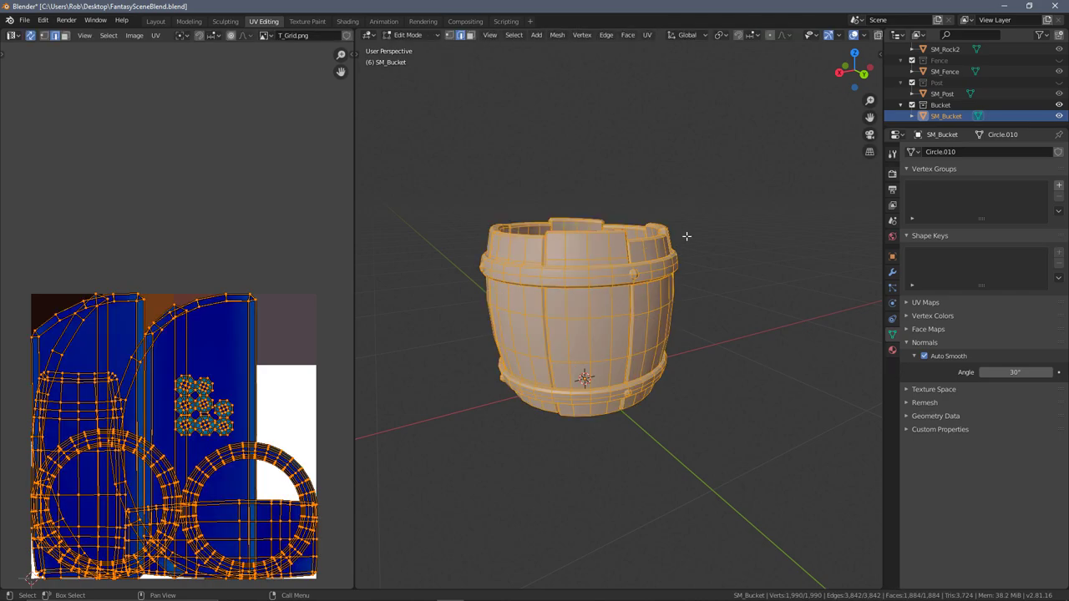
scroll(678, 242, down, 2)
middle_drag(206, 346, 236, 261)
scroll(219, 316, down, 1)
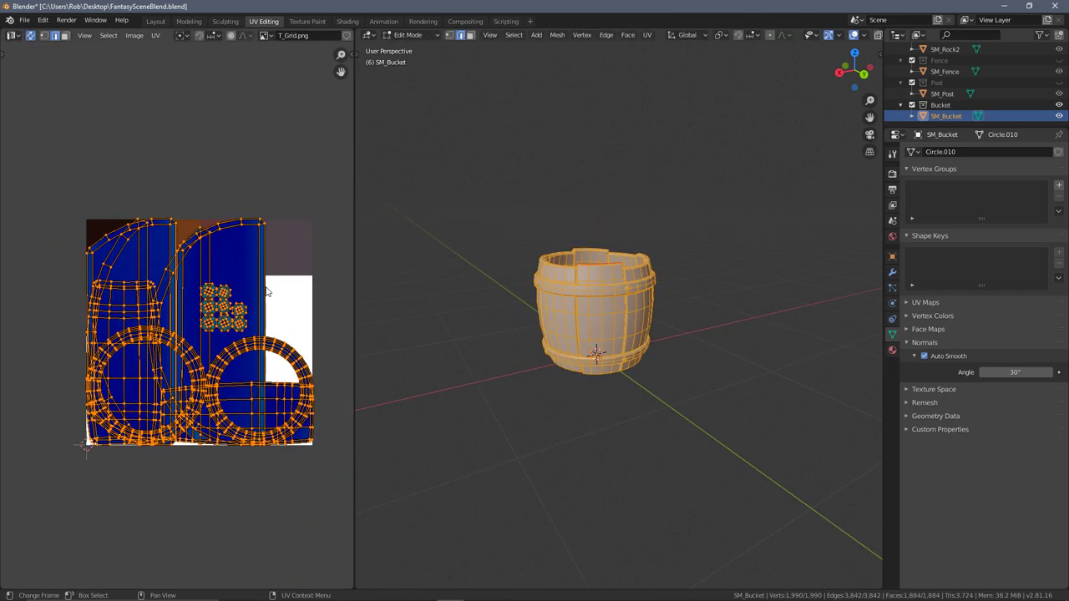
scroll(267, 290, up, 1)
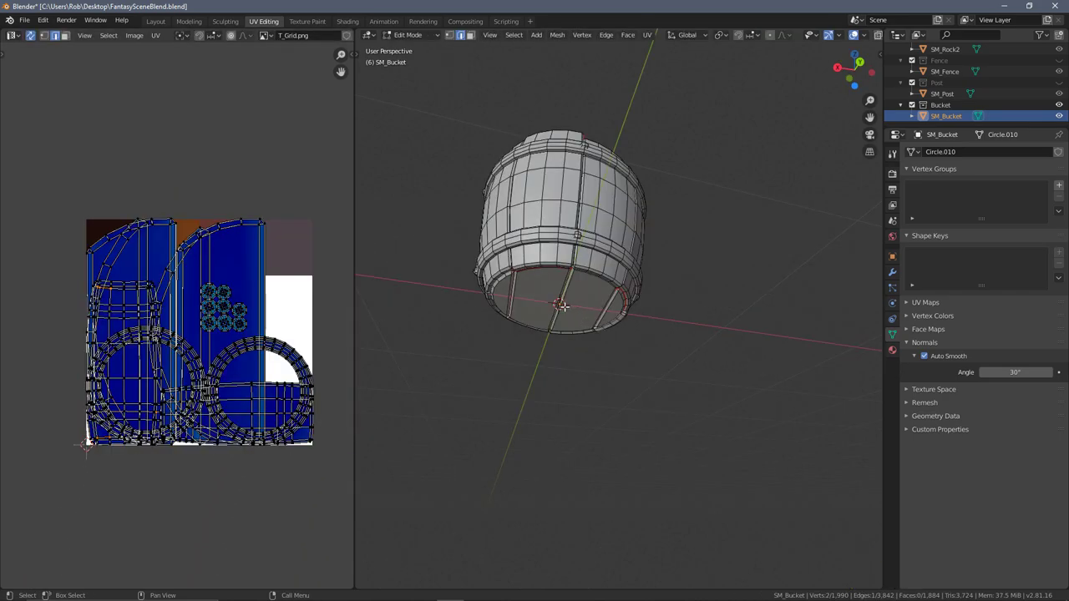
scroll(581, 320, up, 4)
middle_drag(581, 321, 540, 318)
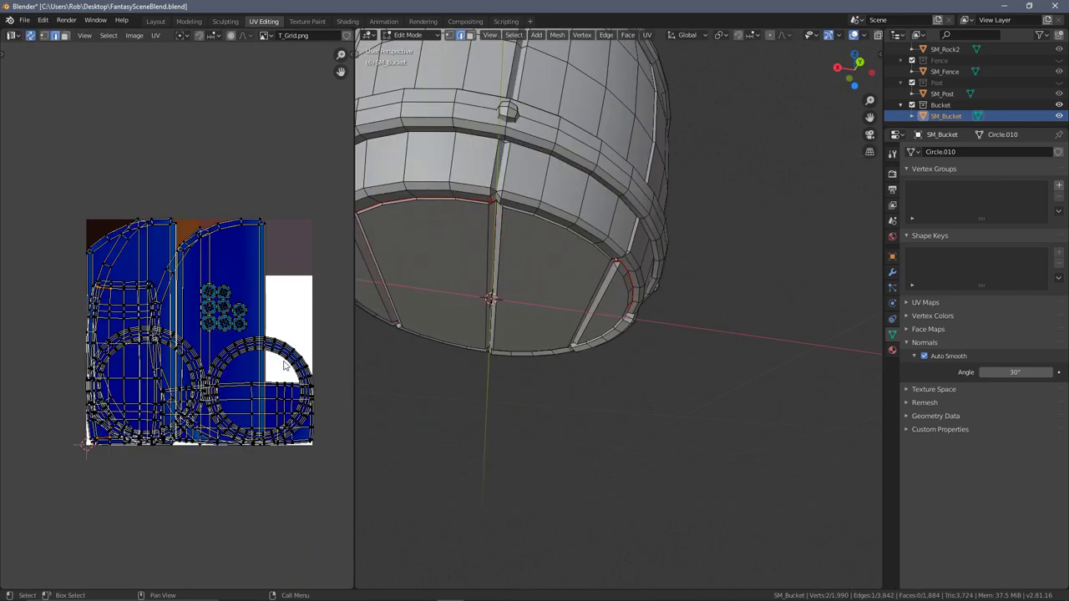
middle_drag(426, 259, 490, 250)
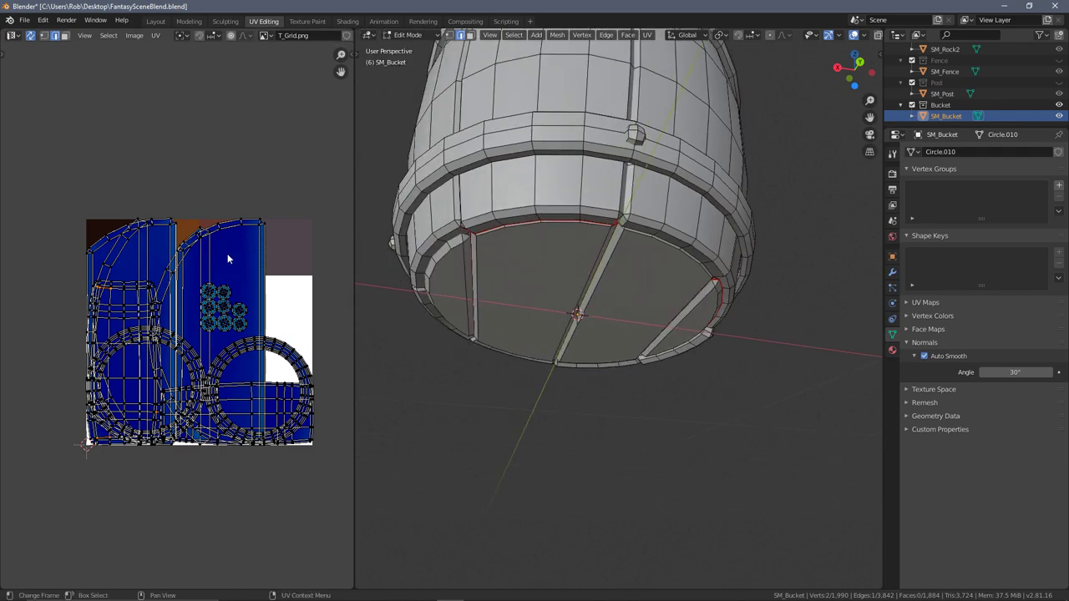
middle_drag(536, 169, 561, 254)
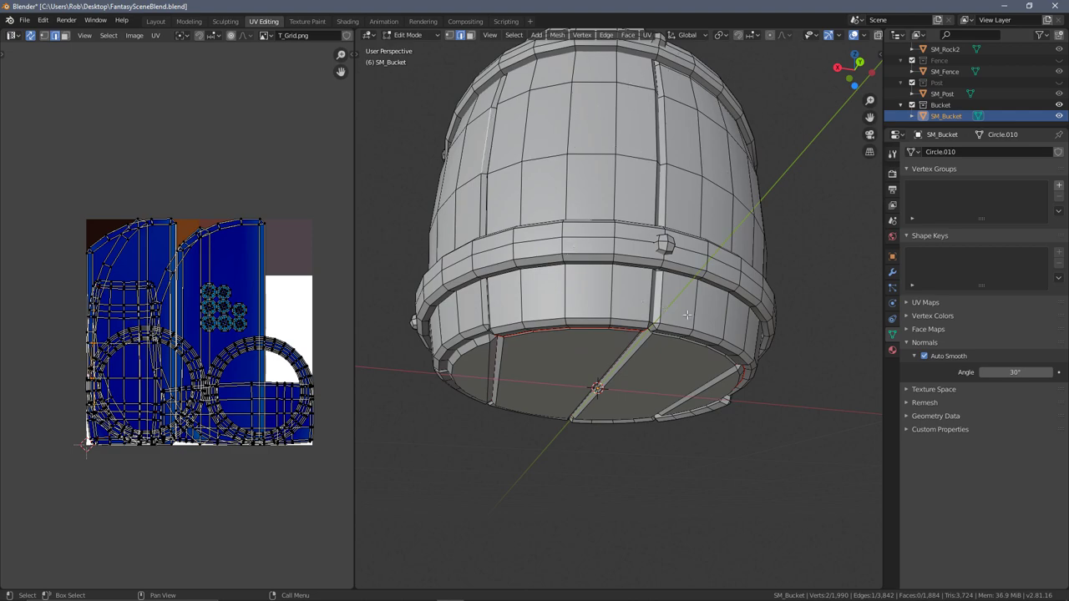
middle_drag(666, 310, 681, 258)
In face selection mode, select the four linked base boards and move their UV islands below the texture tile
key(3)
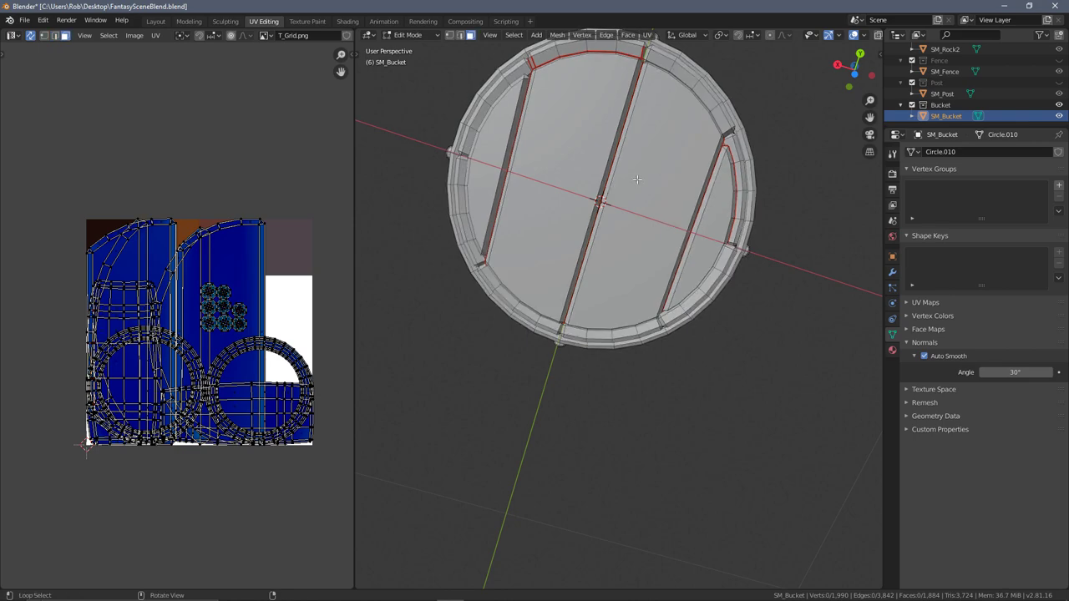
middle_drag(636, 179, 647, 207)
key(l)
key(l)
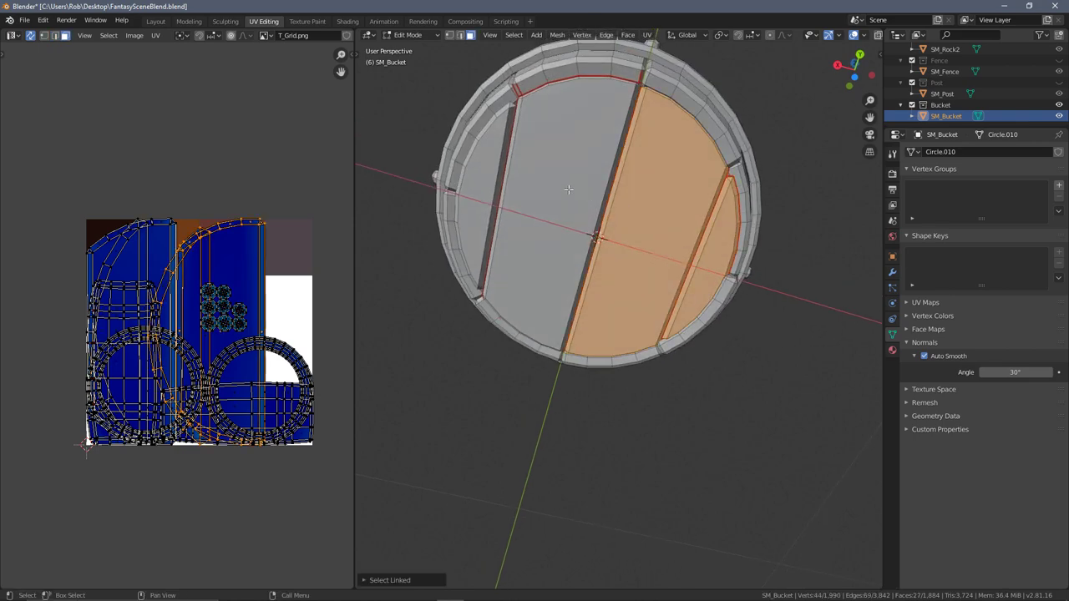
key(l)
key(l)
scroll(263, 268, down, 2)
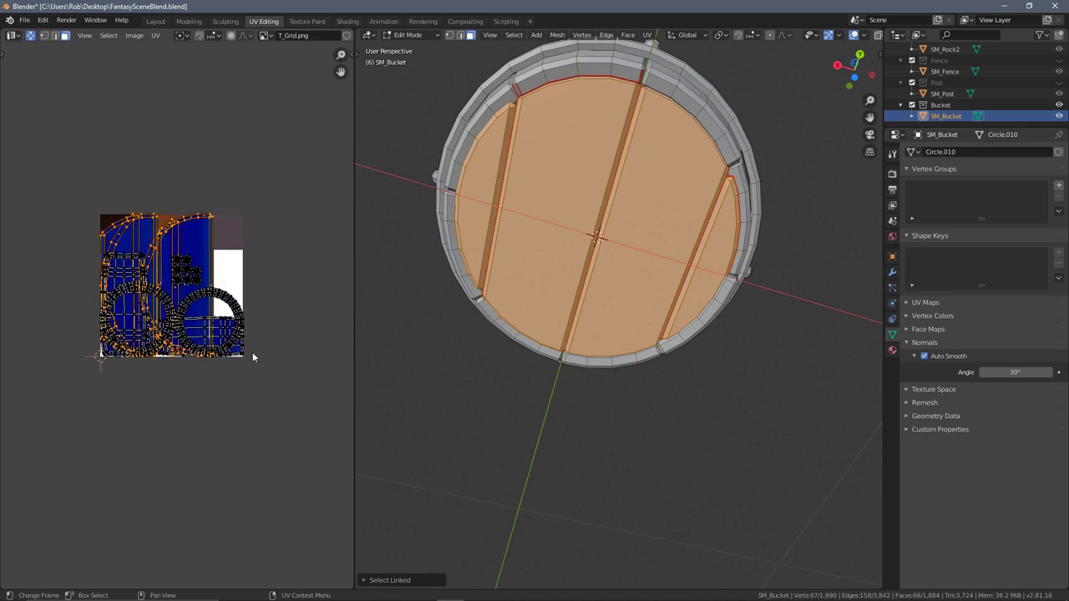
key(g)
click(282, 499)
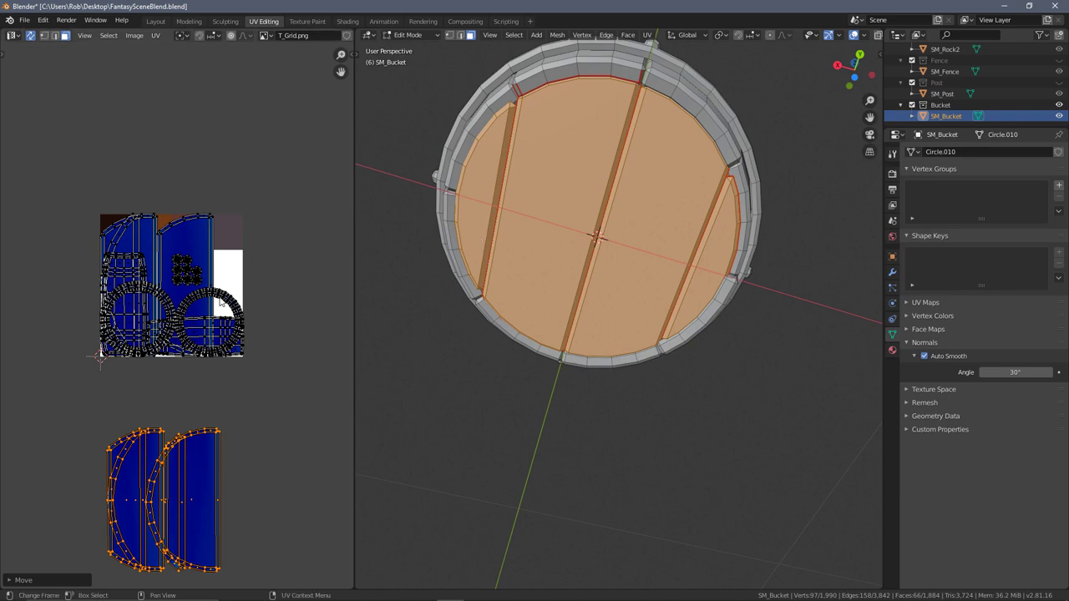
Clear the selection, select the linked staves around the bucket's wall and move their UV islands above the texture tile
scroll(220, 304, up, 1)
middle_drag(534, 250, 580, 306)
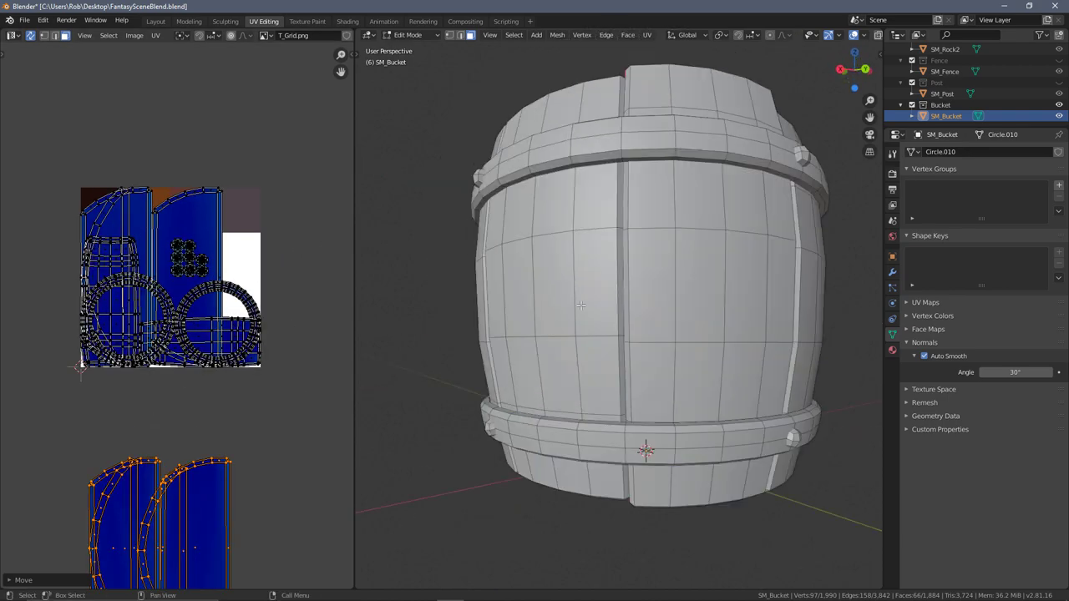
key(a)
key(a)
shift+middle_drag(619, 346, 587, 260)
key(l)
key(l)
middle_drag(534, 235, 467, 239)
scroll(683, 276, down, 3)
key(l)
middle_drag(707, 287, 649, 287)
key(l)
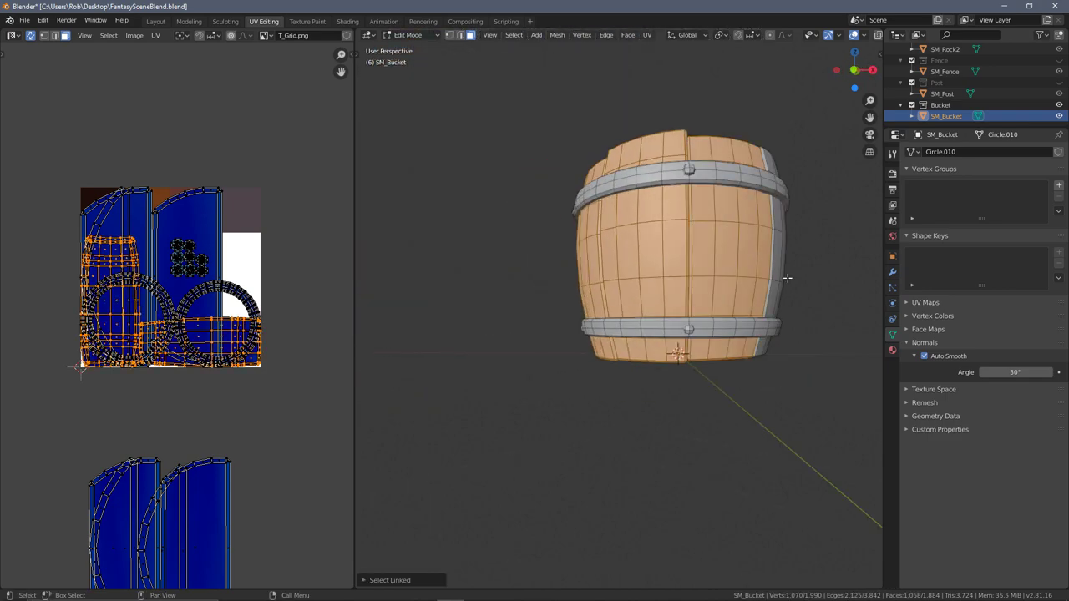
middle_drag(777, 270, 761, 249)
key(l)
middle_drag(775, 289, 552, 332)
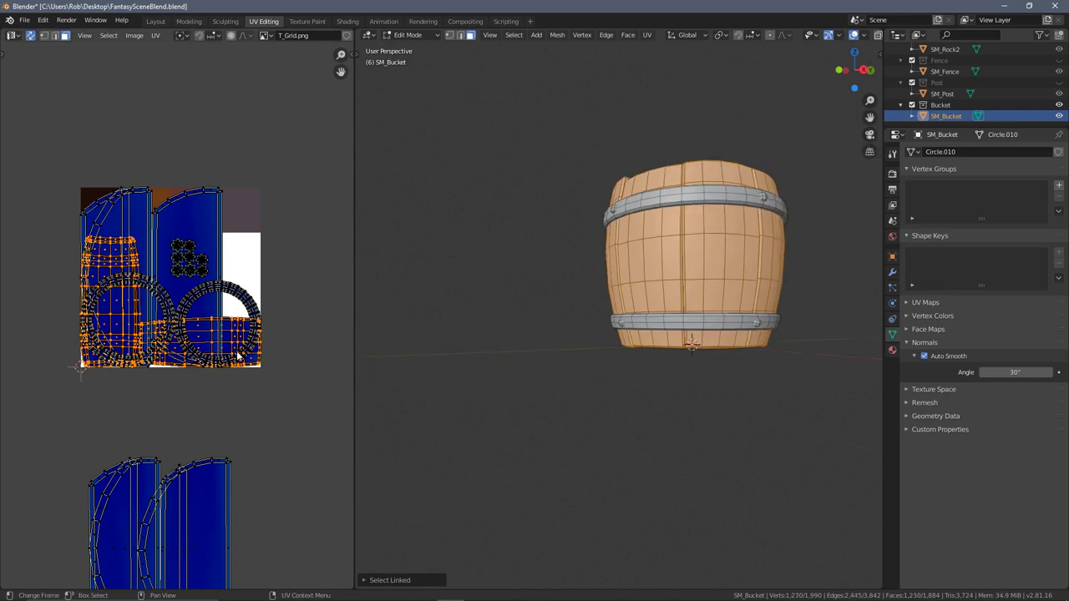
scroll(255, 347, down, 4)
key(g)
click(302, 238)
scroll(236, 212, up, 3)
middle_drag(236, 209, 219, 337)
scroll(165, 229, up, 2)
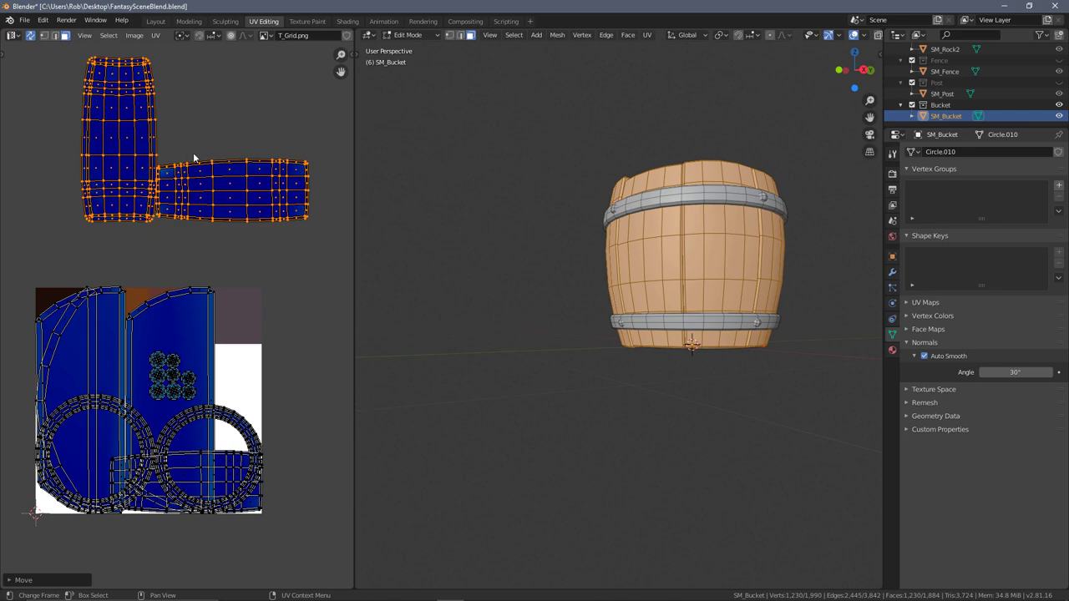
Box-select the stave UV islands above the texture tile to check which staves they cover
click(191, 205)
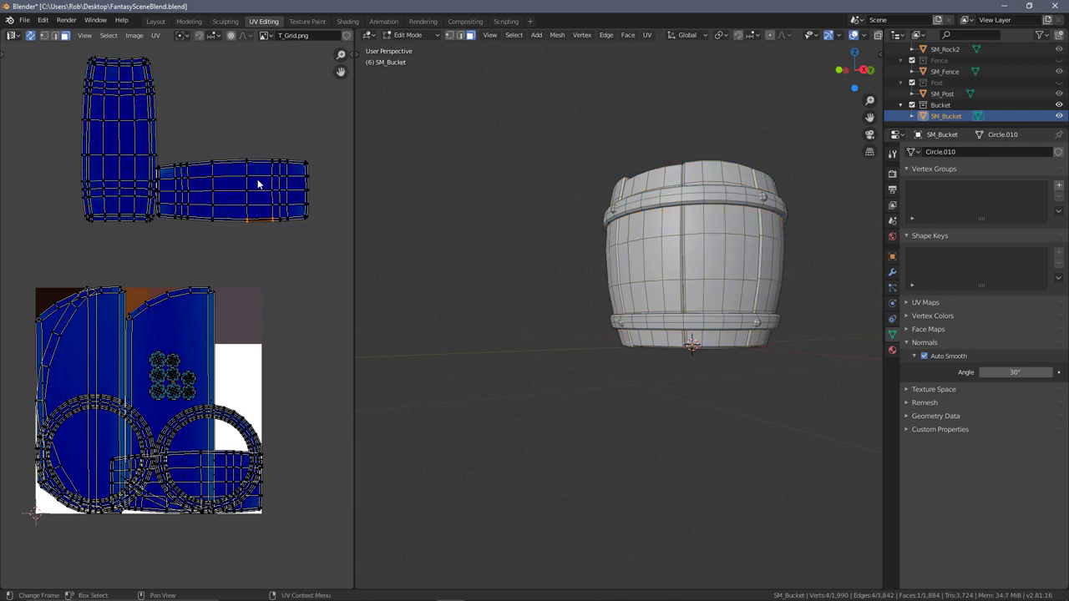
key(b)
drag(311, 254, 62, 37)
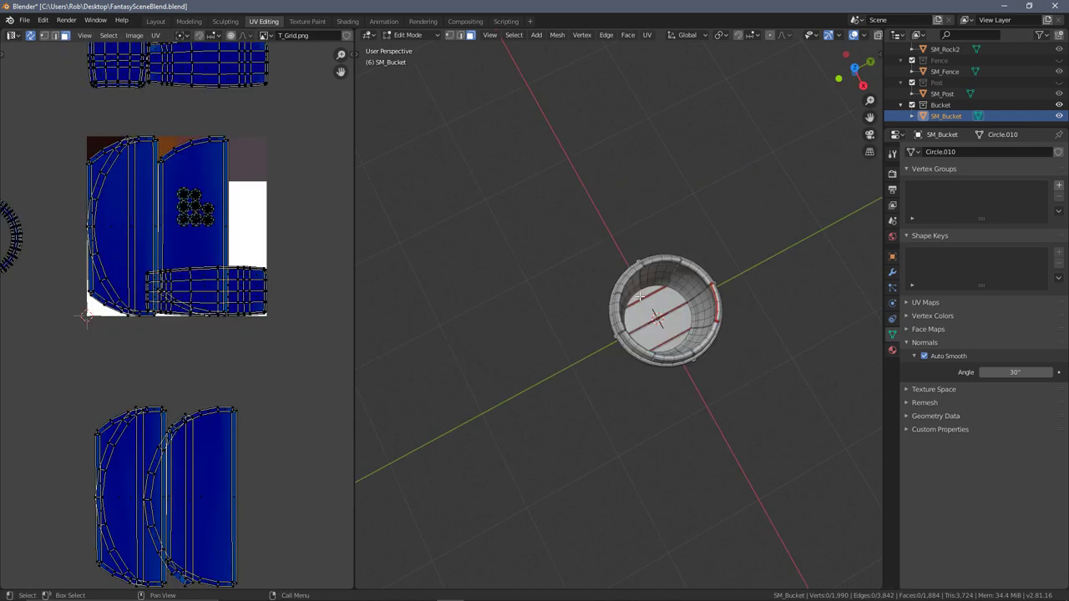
Select the remaining linked base boards and move their UV islands off the texture tile to the area below it
key(l)
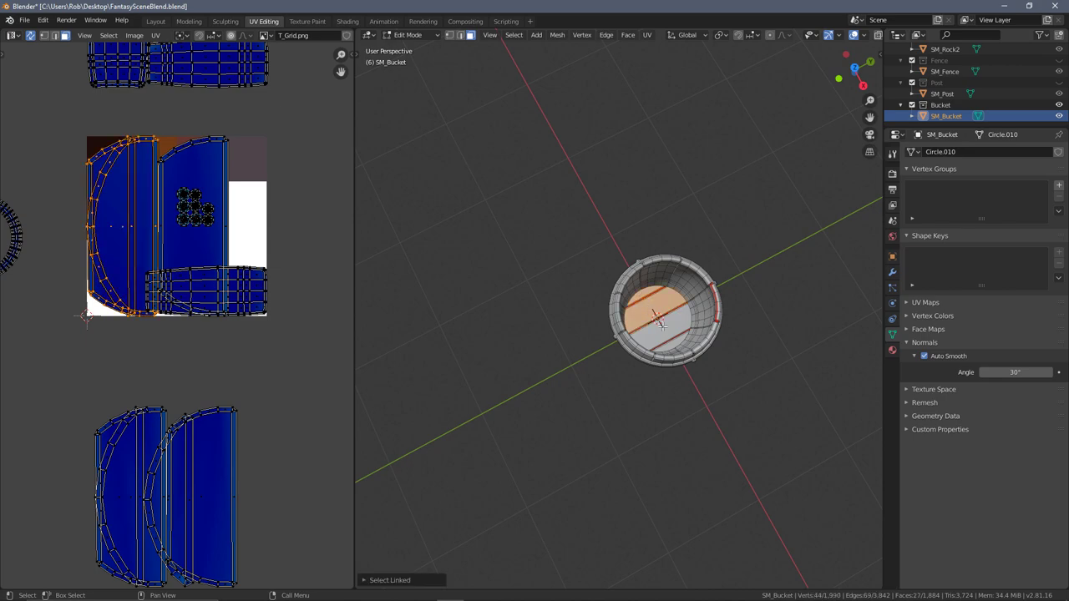
key(g)
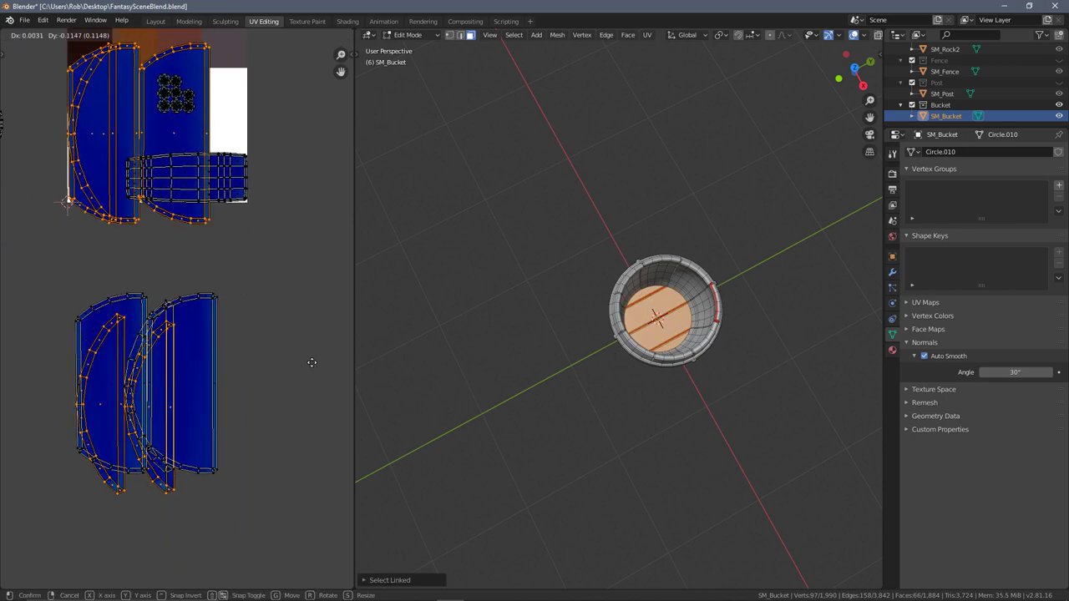
click(112, 587)
scroll(136, 324, up, 2)
click(187, 250)
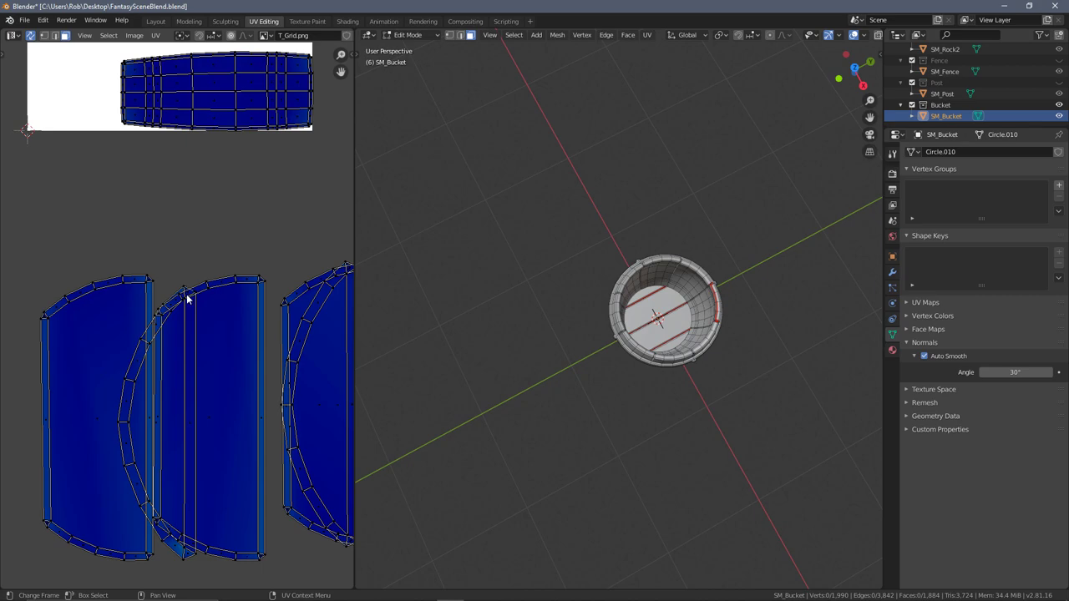
Pick the curved base-board UV islands that overlap the wider boards below the tile and move each one clear
key(l)
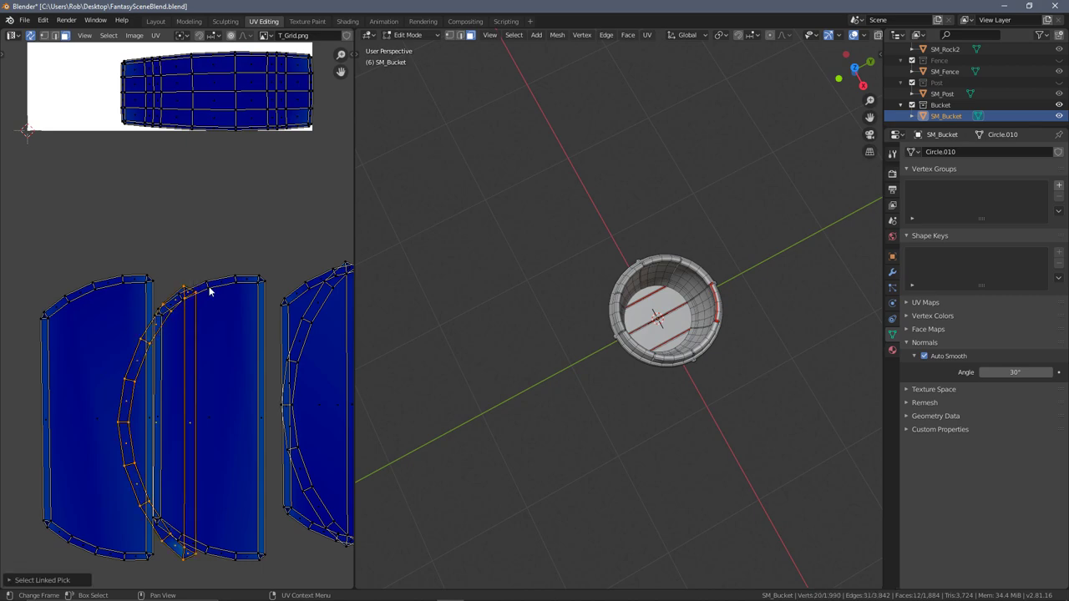
scroll(182, 314, down, 2)
middle_drag(167, 310, 206, 275)
key(g)
click(65, 427)
middle_drag(305, 299, 203, 262)
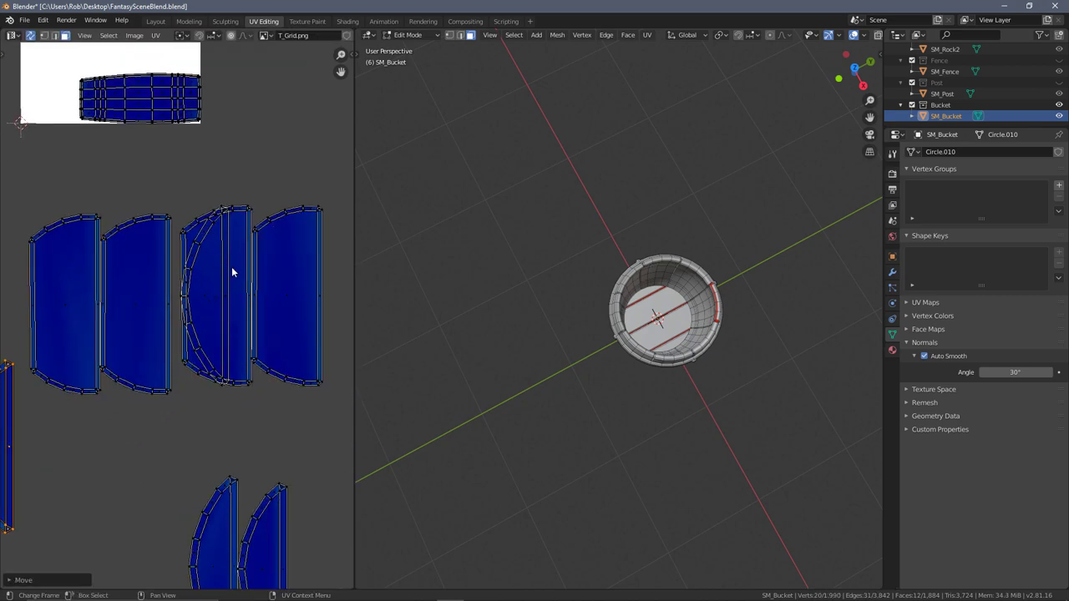
key(l)
key(g)
click(81, 452)
Clear the selection, pick the stave UV island left on the texture tile and move it above the tile beside the other staves
middle_drag(160, 352, 201, 237)
scroll(199, 240, down, 1)
scroll(101, 308, down, 2)
middle_drag(173, 166, 243, 461)
scroll(154, 244, up, 4)
scroll(242, 434, down, 2)
key(alt+a)
key(l)
key(g)
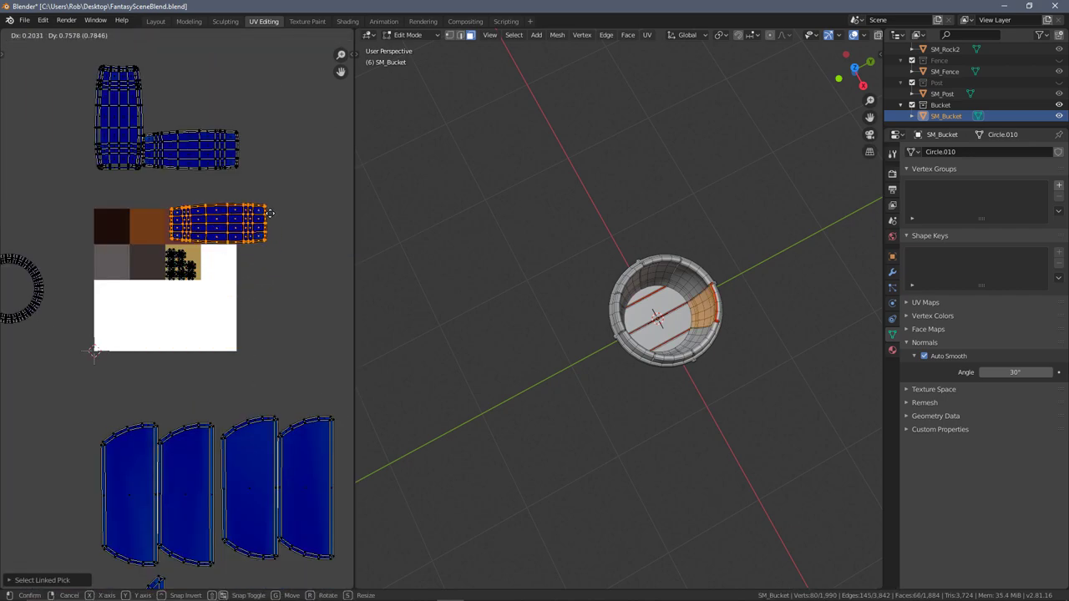
click(246, 77)
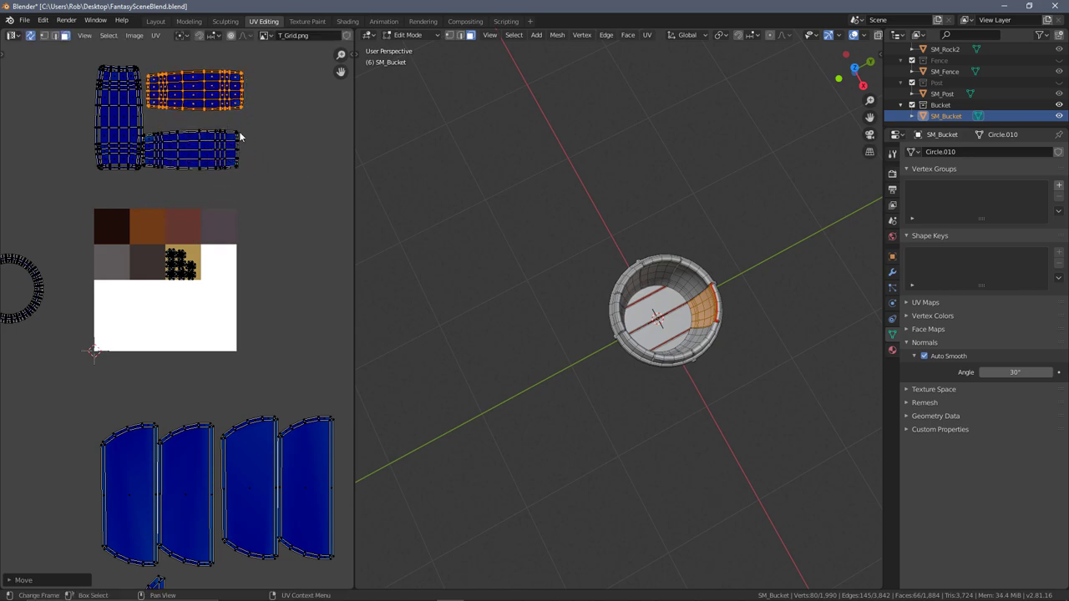
Align the moved stave's UV island exactly over the matching horizontal stave island
scroll(785, 315, up, 4)
scroll(785, 315, up, 1)
shift+middle_drag(785, 315, 660, 310)
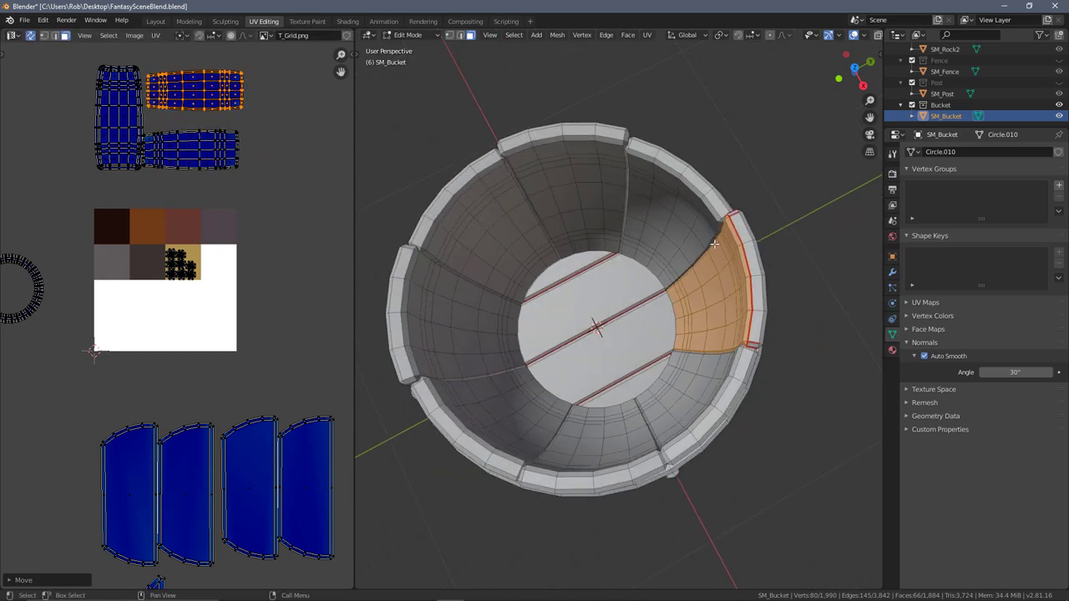
scroll(194, 137, up, 1)
middle_drag(204, 174, 232, 218)
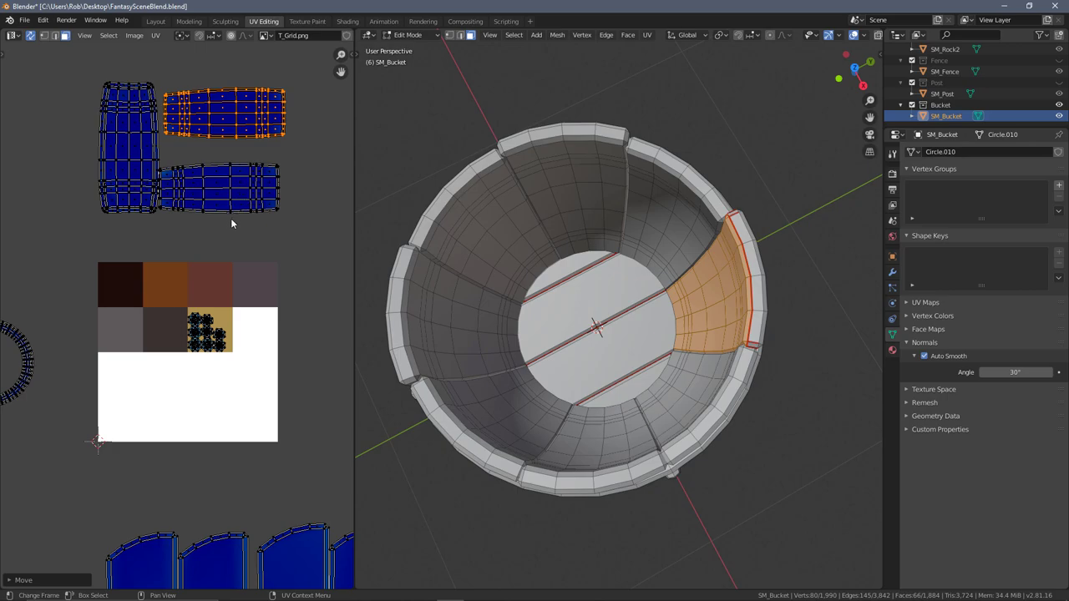
scroll(242, 290, up, 4)
scroll(172, 298, up, 3)
middle_drag(183, 292, 129, 313)
key(h)
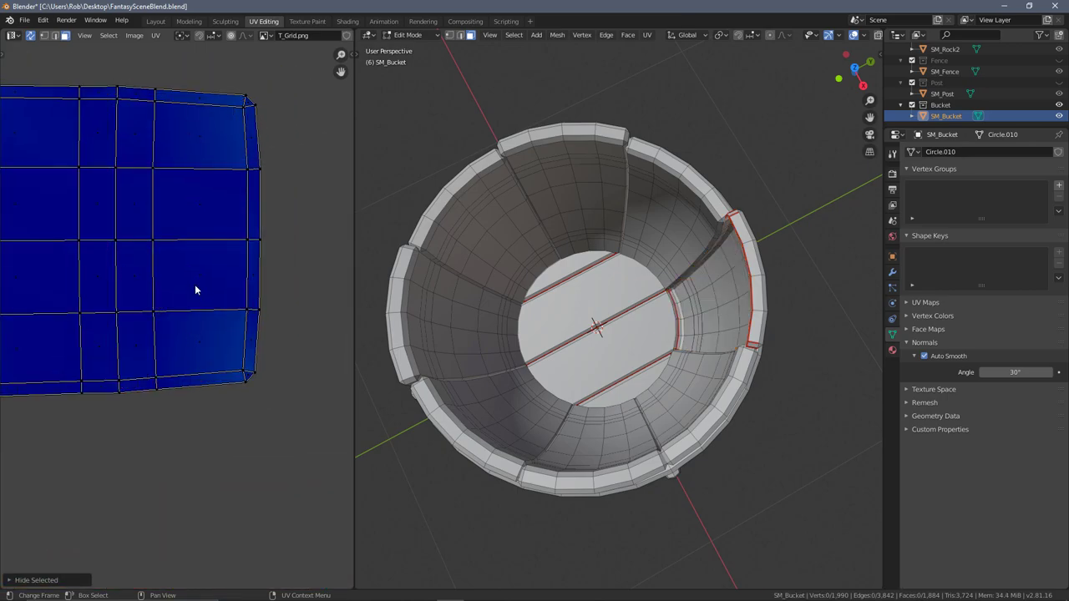
key(alt+h)
key(g)
click(207, 295)
scroll(208, 299, down, 2)
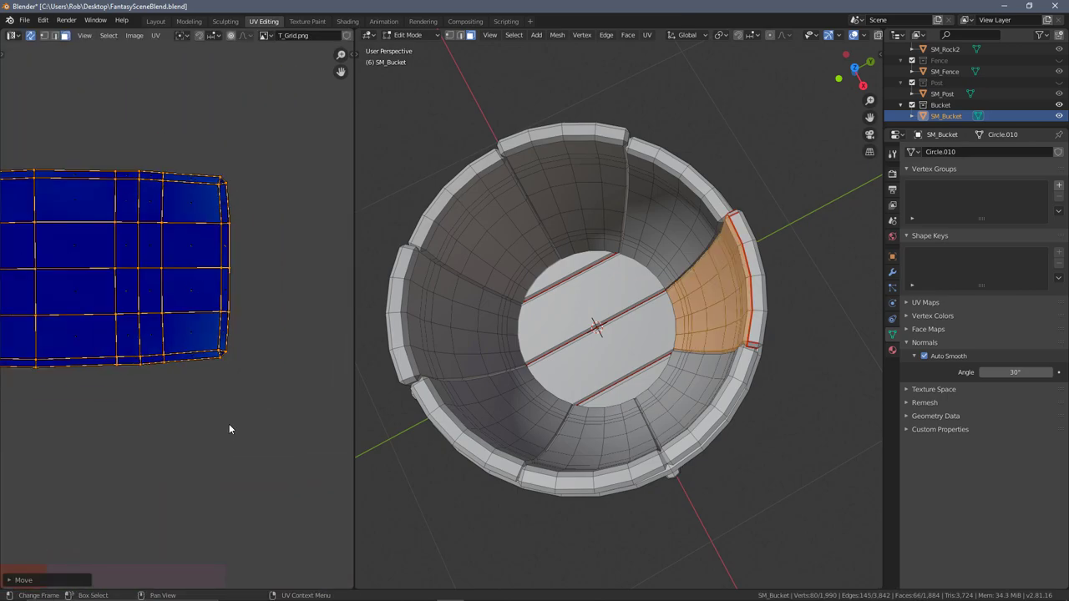
Clear the selection, select the two hoop UV islands beside the tile and scale them down
key(alt+a)
scroll(222, 415, down, 4)
middle_drag(219, 413, 301, 327)
key(l)
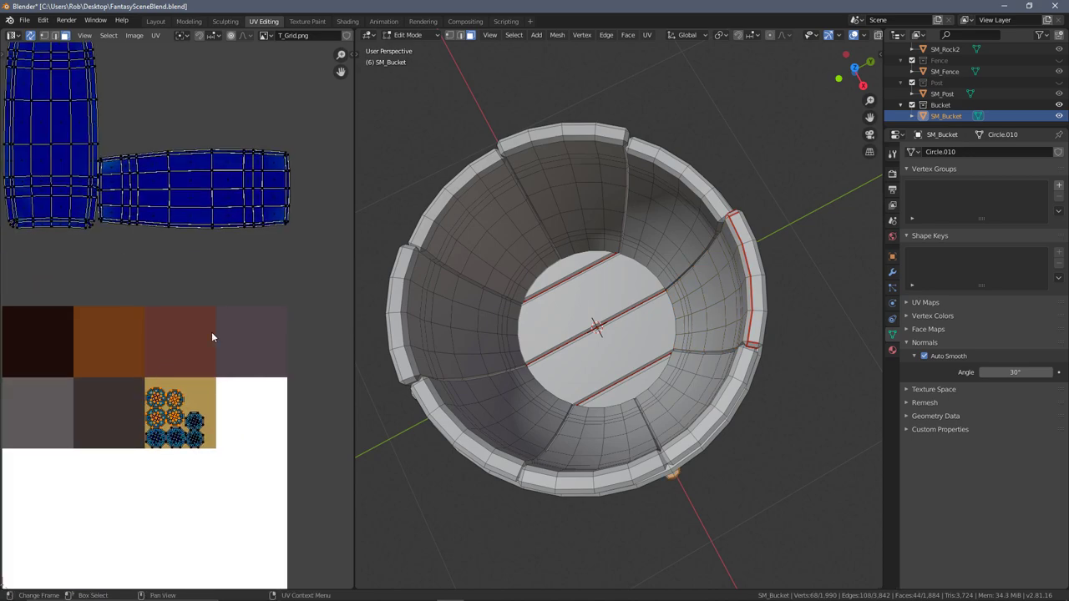
scroll(208, 331, down, 3)
middle_drag(89, 356, 258, 279)
scroll(192, 354, down, 1)
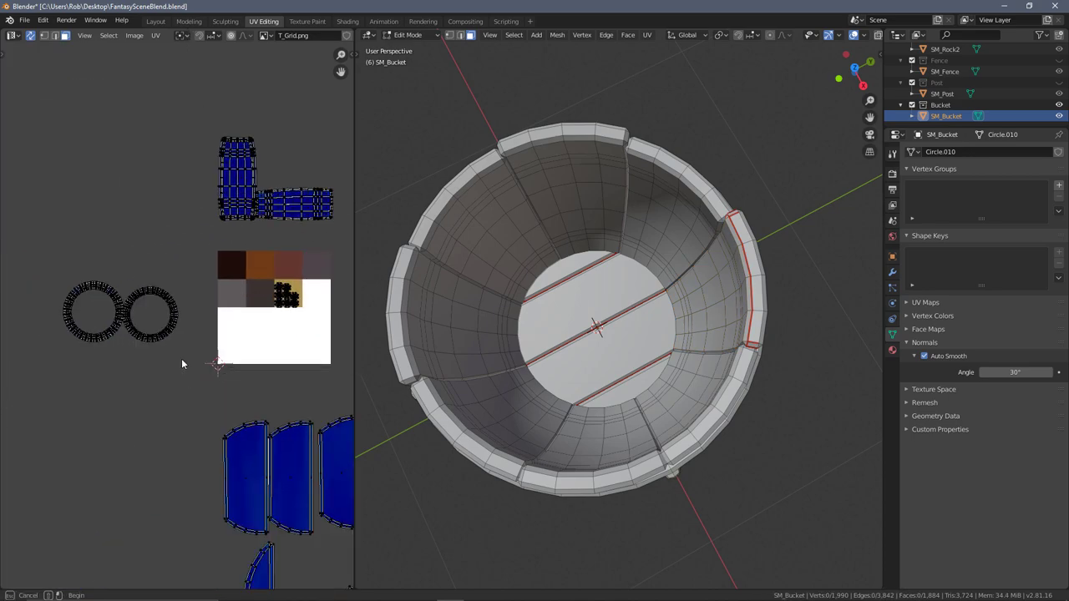
drag(187, 372, 15, 245)
scroll(117, 328, up, 1)
key(s)
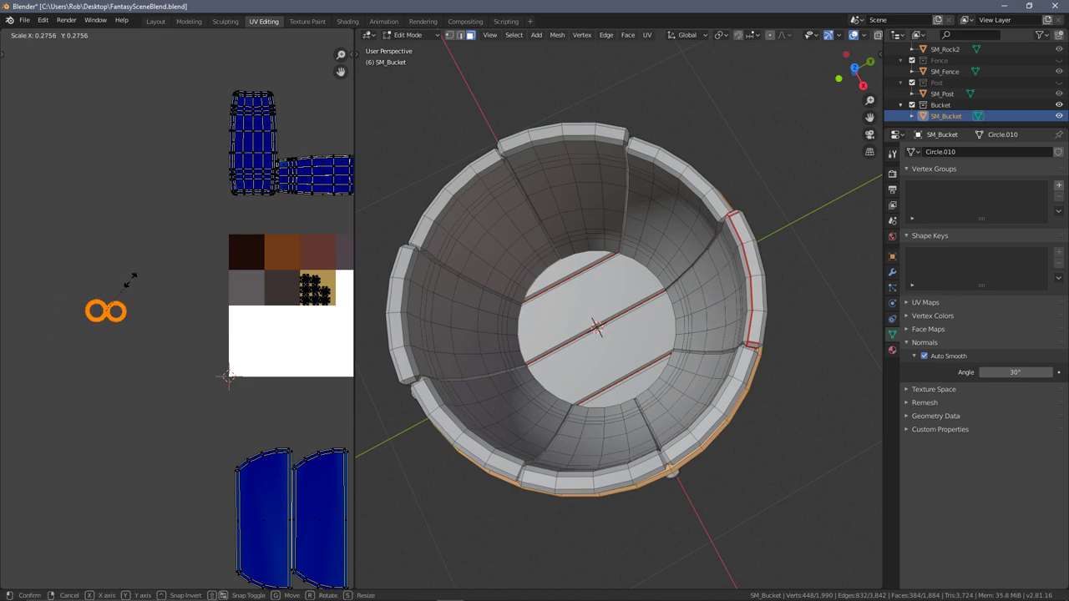
click(327, 257)
Fit the hoop UV islands inside the dark grey-brown swatch, next to the gold swatch holding the bolts
scroll(191, 310, up, 2)
key(s)
click(260, 247)
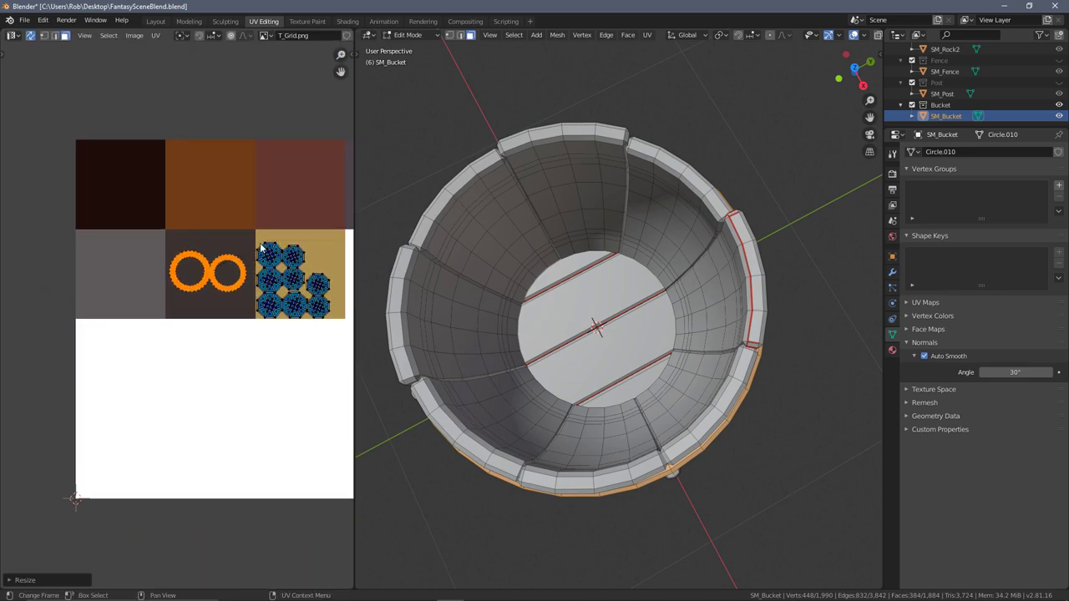
scroll(190, 307, down, 3)
key(s)
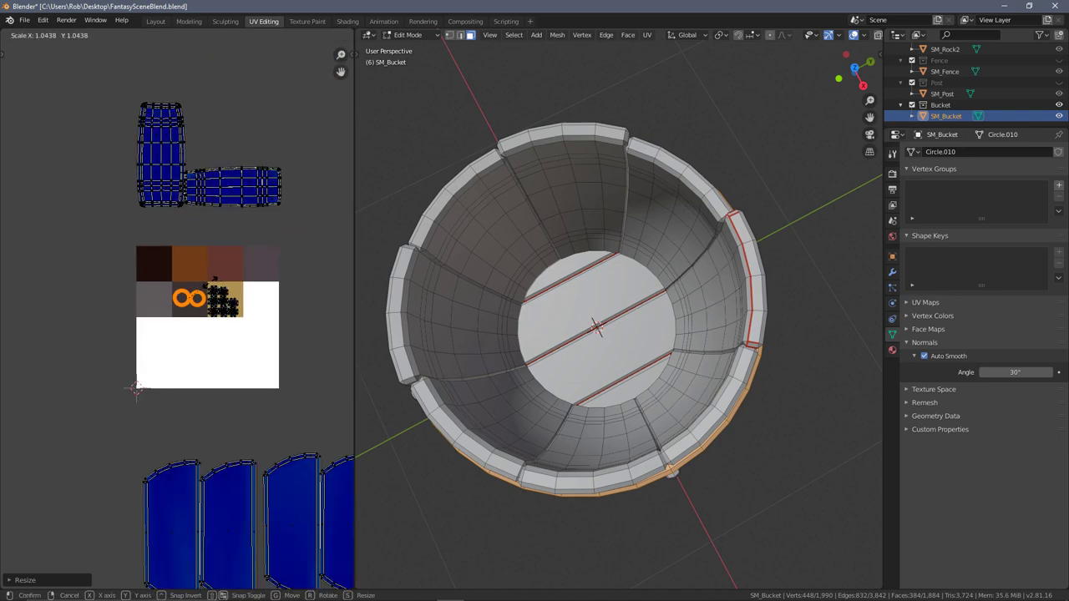
click(214, 280)
Gather the scattered curved base-board UV islands into one row beneath the wider board islands
scroll(214, 249, down, 3)
key(a)
scroll(264, 271, down, 1)
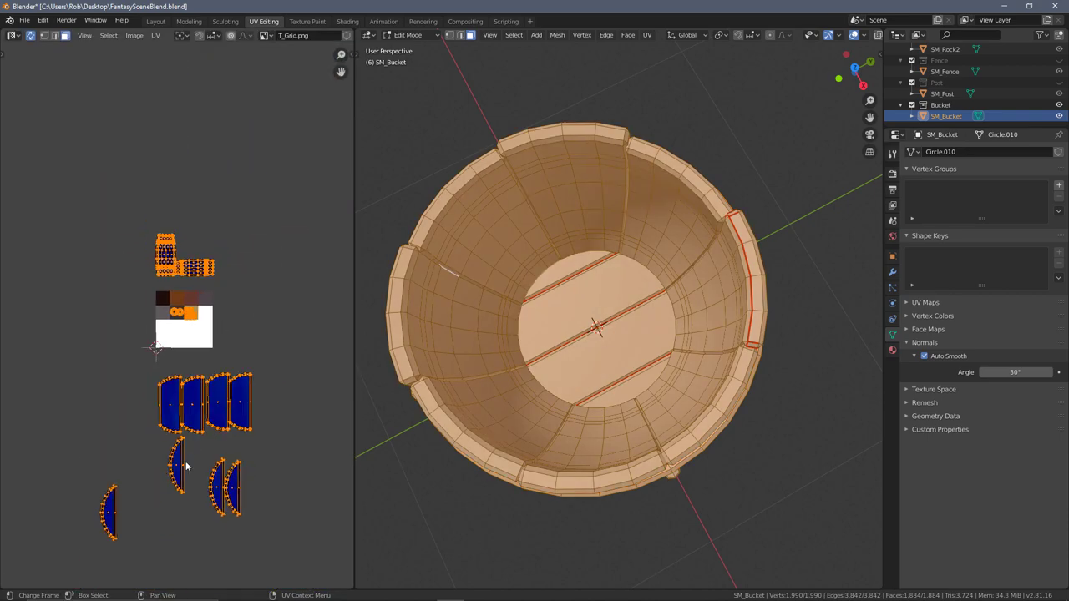
click(174, 476)
key(b)
drag(76, 472, 149, 551)
key(g)
click(196, 507)
key(b)
drag(260, 533, 195, 447)
key(g)
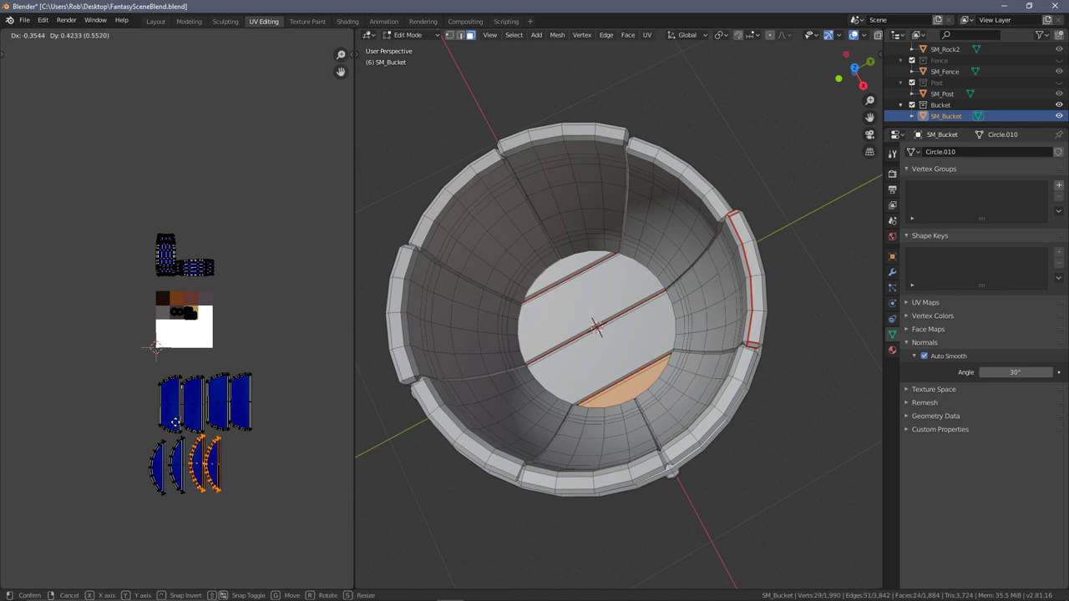
click(175, 425)
Box-select the stave UV islands above the tile and move them to the end of the curved board row
scroll(222, 478, up, 1)
middle_drag(273, 493, 256, 461)
click(260, 509)
key(b)
mouse_move(263, 544)
mouse_down()
mouse_move(89, 450)
mouse_move(80, 434)
mouse_up()
key(a)
key(alt+a)
drag(119, 140, 224, 244)
key(g)
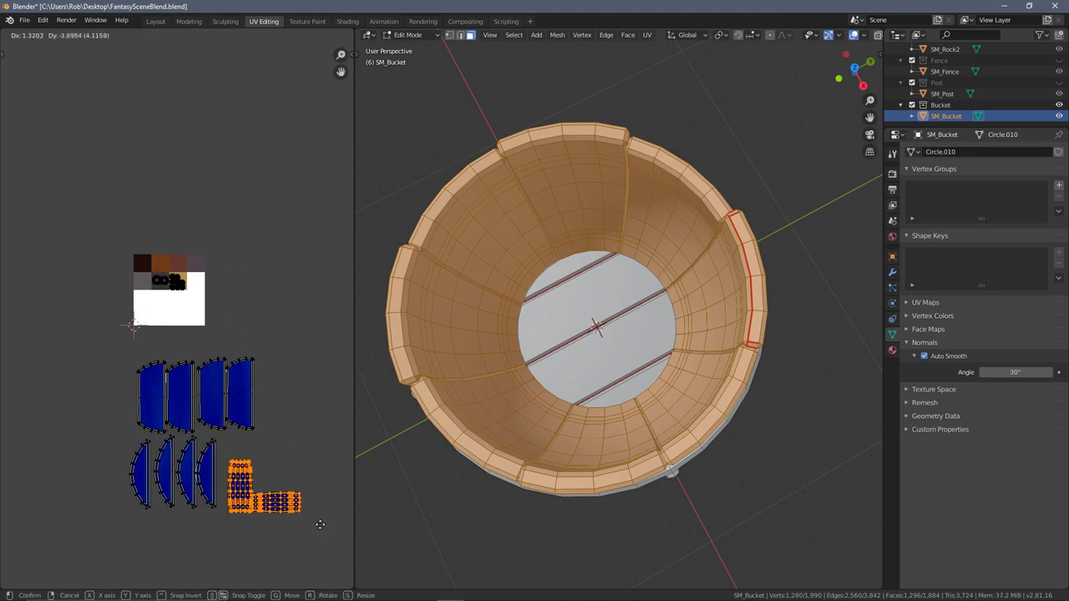
click(312, 502)
scroll(310, 504, up, 3)
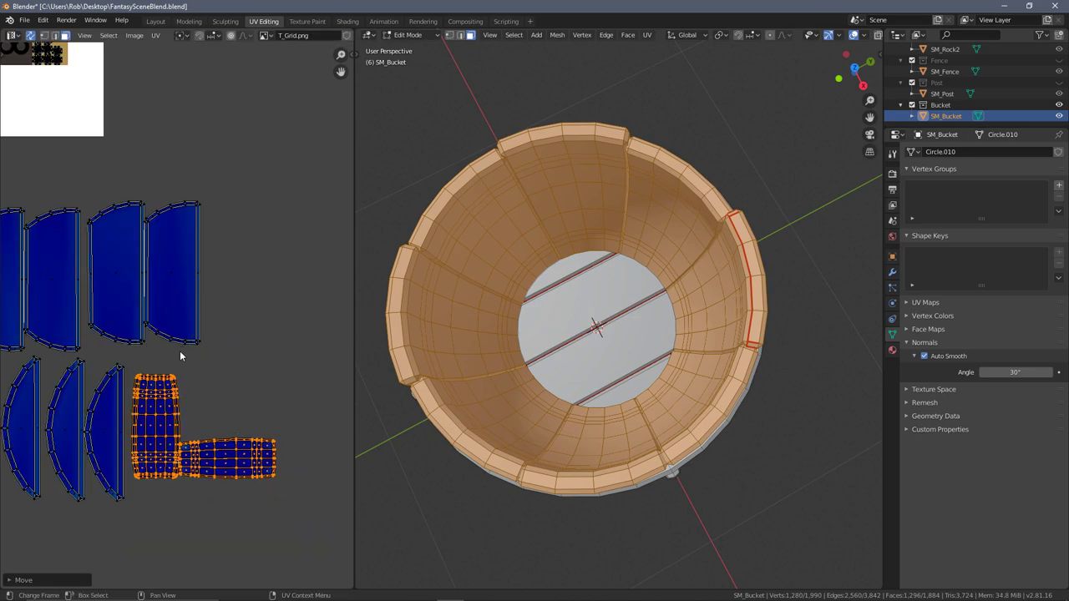
Select only the horizontal stave UV island, move it away from its neighbour and rotate it upright
key(alt+a)
scroll(232, 461, up, 4)
middle_drag(226, 445, 174, 207)
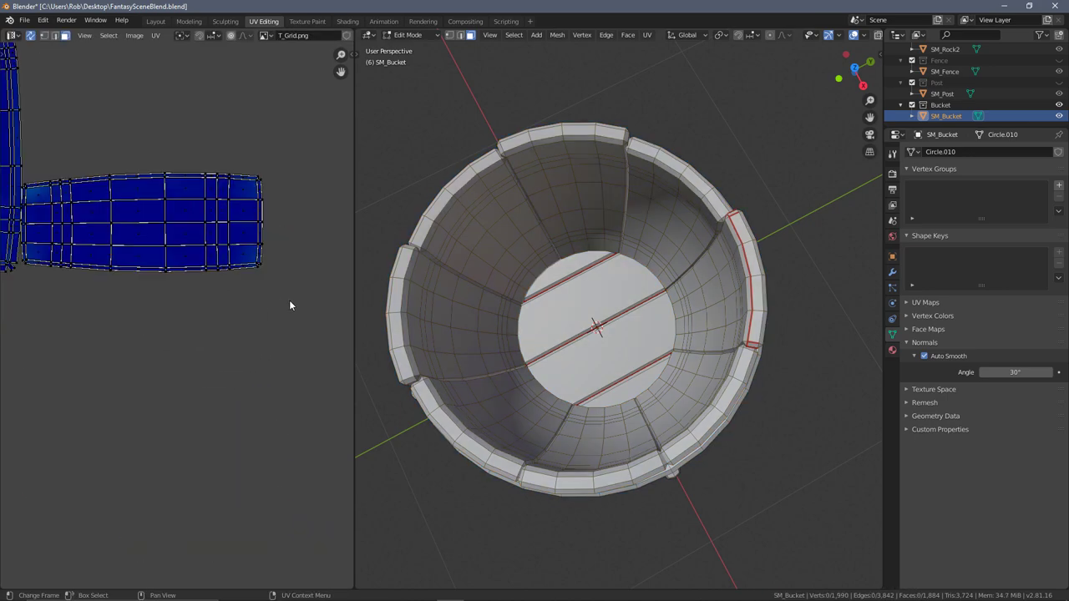
drag(298, 331, 22, 133)
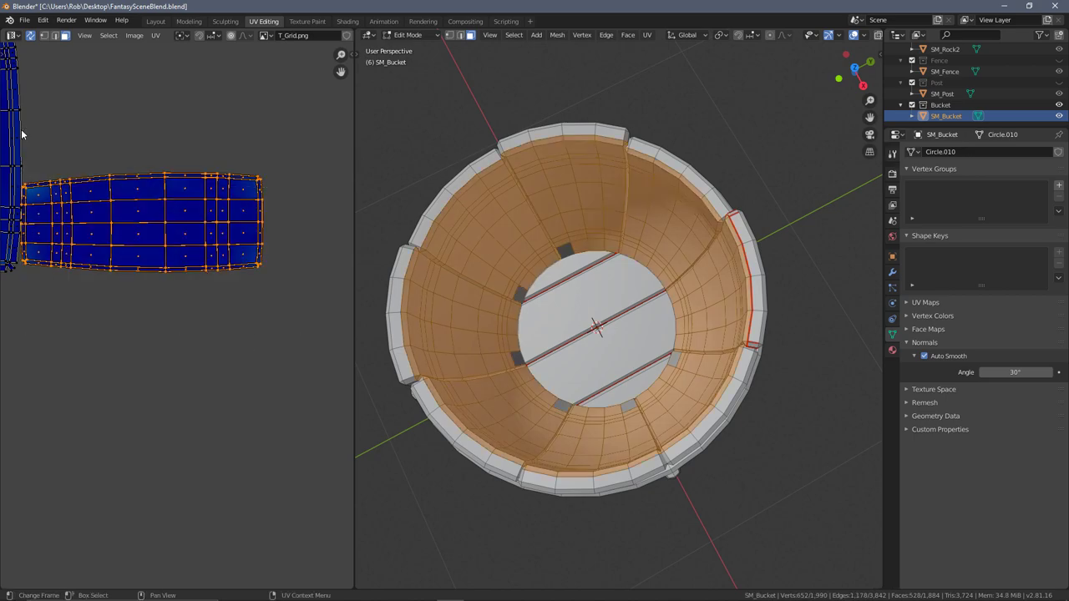
middle_drag(84, 149, 158, 157)
key(g)
click(217, 141)
key(r)
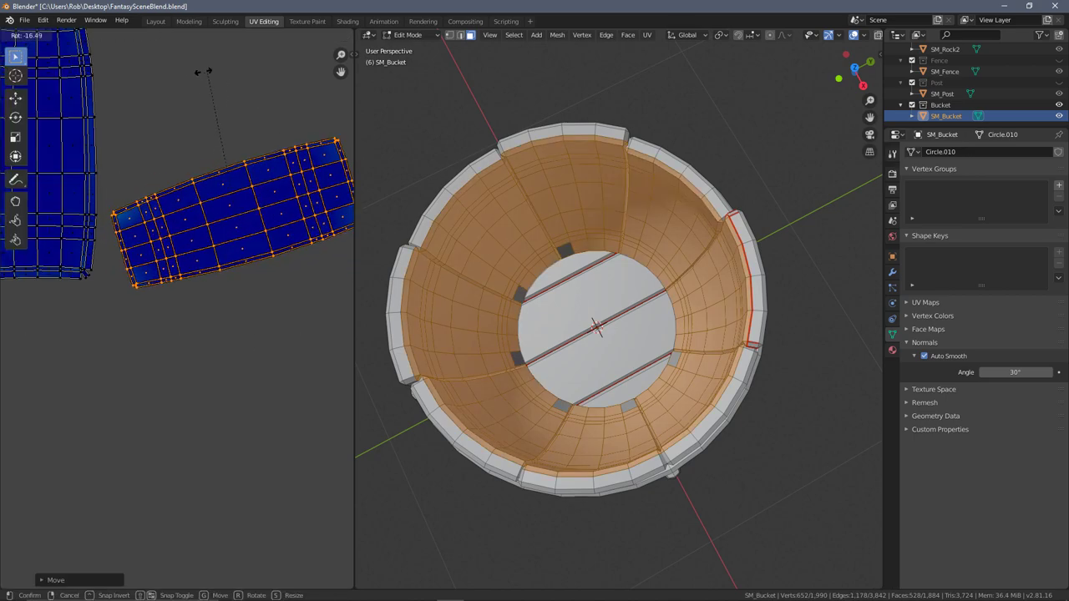
click(104, 179)
Place the rotated stave UV island directly beside the other upright stave island
middle_drag(105, 180, 205, 246)
key(h)
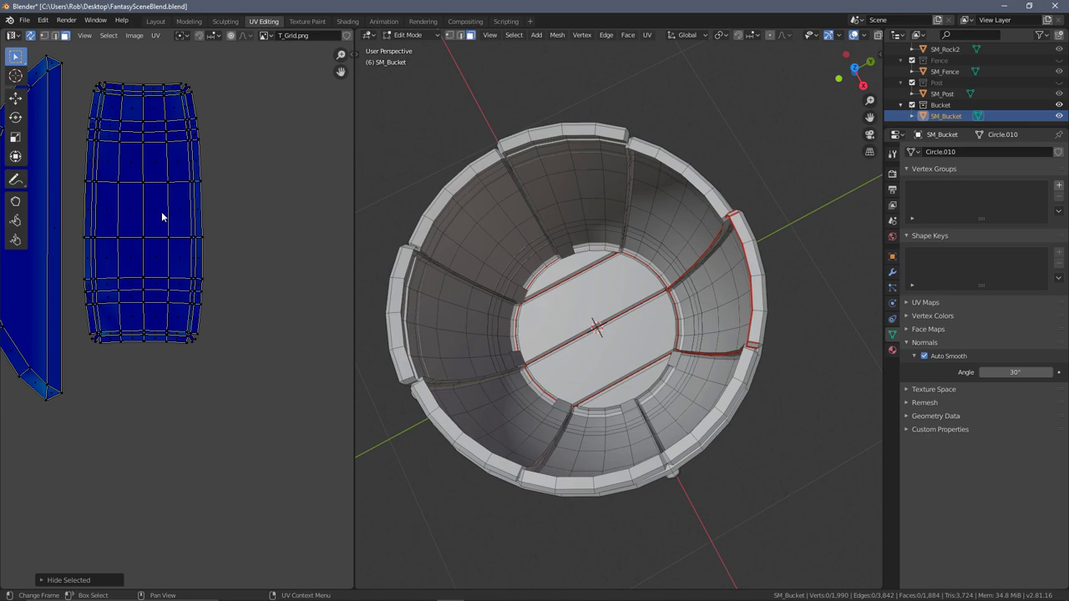
key(ctrl+z)
key(g)
click(74, 141)
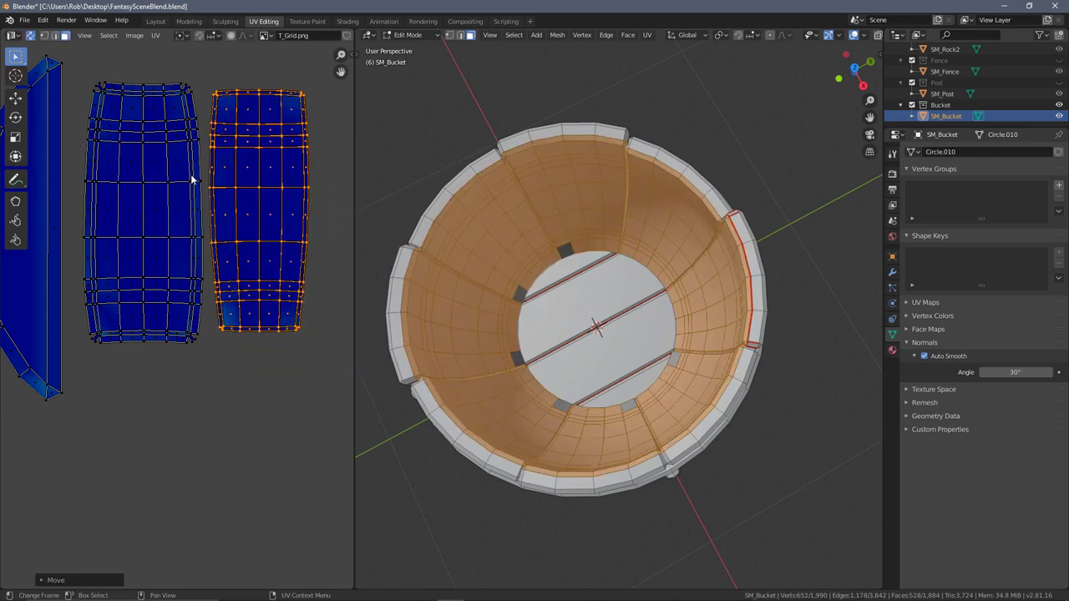
Box-select all board and stave UV islands below the tile, scale them down and move them up onto the colour swatches
scroll(185, 230, down, 7)
middle_drag(207, 255, 285, 260)
key(a)
key(alt+a)
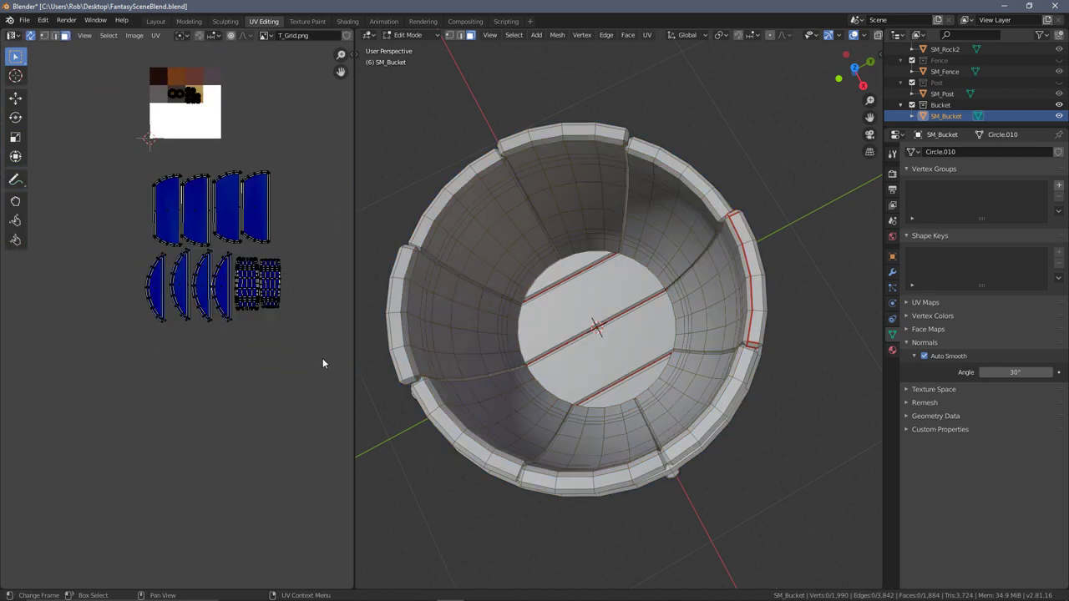
drag(320, 360, 57, 169)
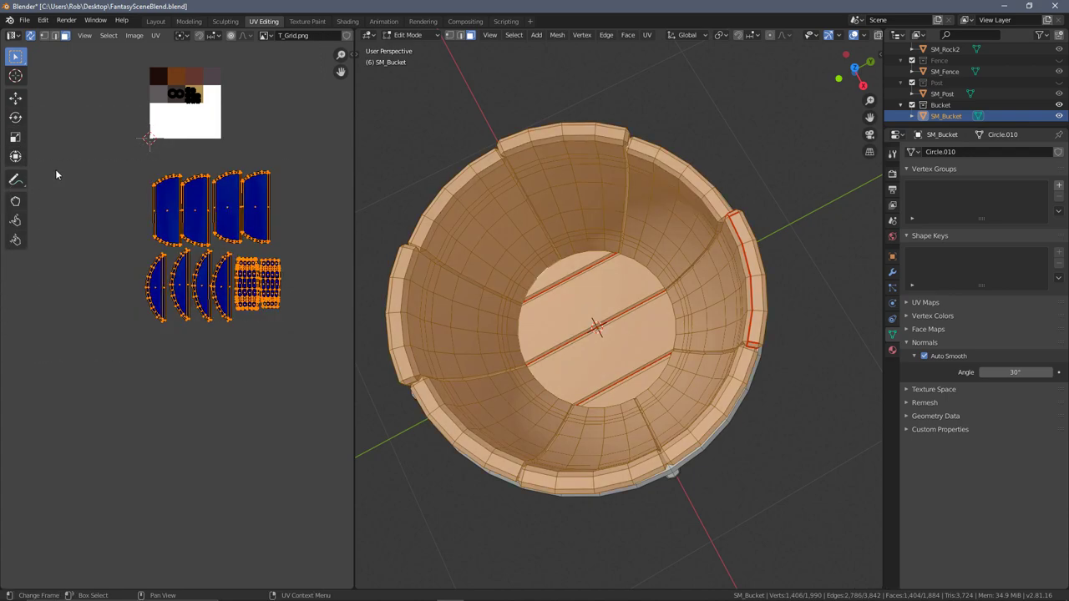
key(t)
key(s)
click(234, 227)
key(g)
click(211, 64)
Shrink and position the board and stave UV islands so they all fit inside the reddish-brown swatch
scroll(211, 64, up, 3)
middle_drag(212, 66, 203, 459)
middle_drag(236, 252, 153, 584)
key(s)
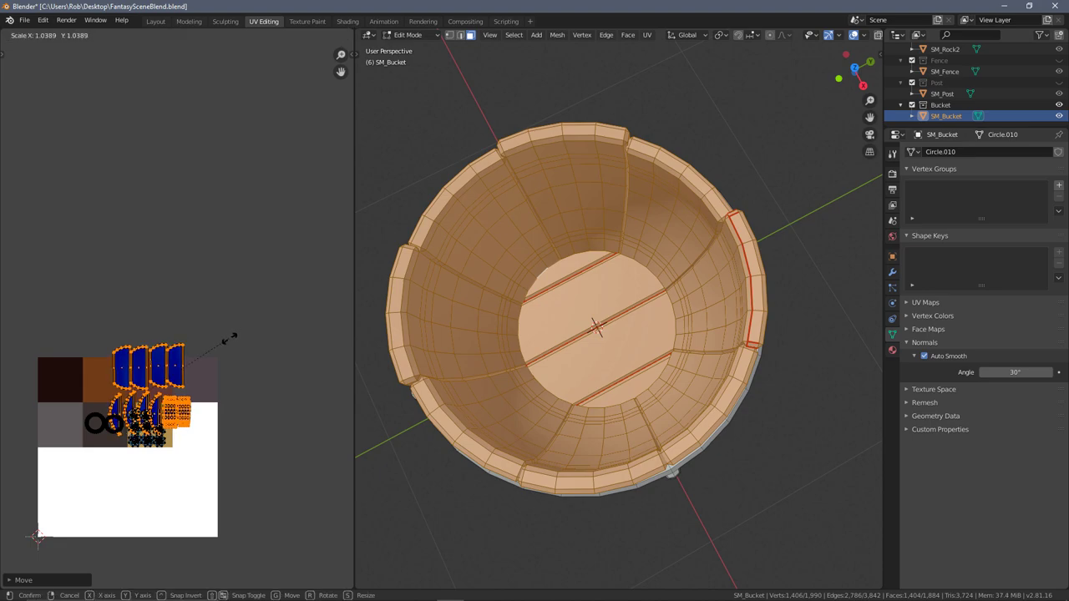
click(169, 367)
scroll(176, 335, up, 4)
middle_drag(176, 334, 194, 243)
key(g)
click(184, 222)
key(s)
click(232, 205)
key(g)
click(248, 205)
key(s)
click(248, 277)
middle_drag(248, 276, 292, 155)
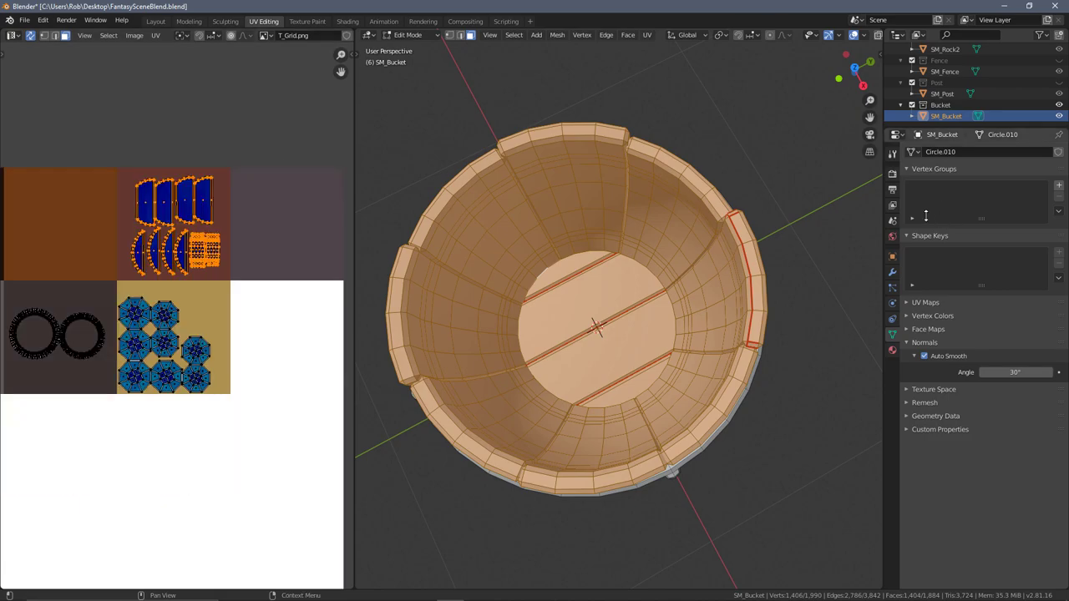
Show the viewport in Material Preview and add a material slot to SM_Bucket using the existing M_Texture material
click(892, 351)
key(z)
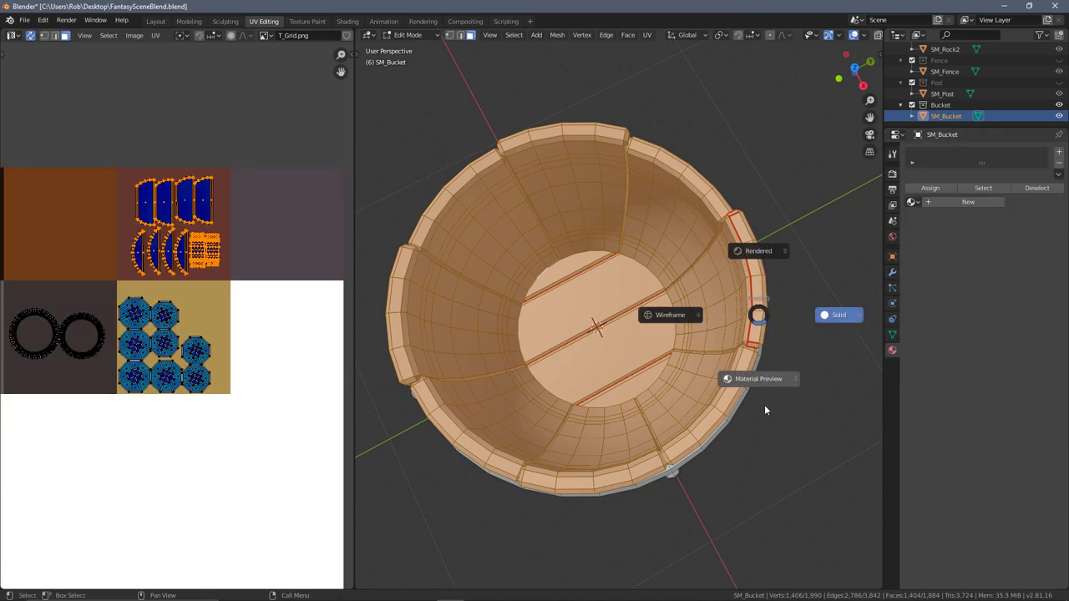
click(774, 381)
key(alt+a)
middle_drag(793, 398, 753, 302)
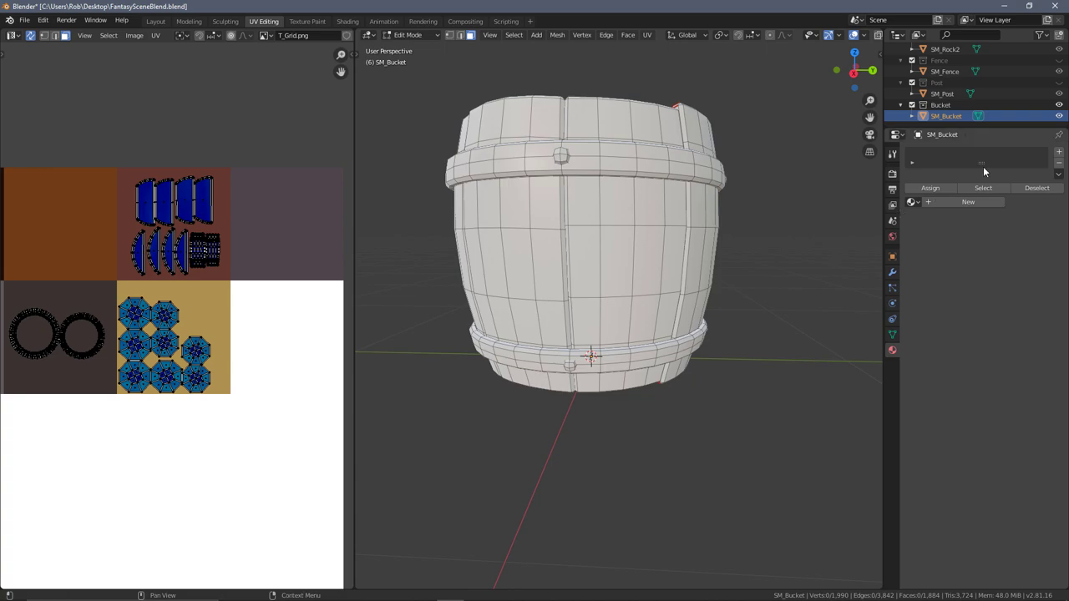
click(1059, 153)
click(913, 202)
click(935, 220)
Return to Object Mode and inspect the coloured bucket from above and below
key(Tab)
scroll(800, 220, down, 3)
middle_drag(800, 220, 633, 248)
scroll(147, 251, down, 5)
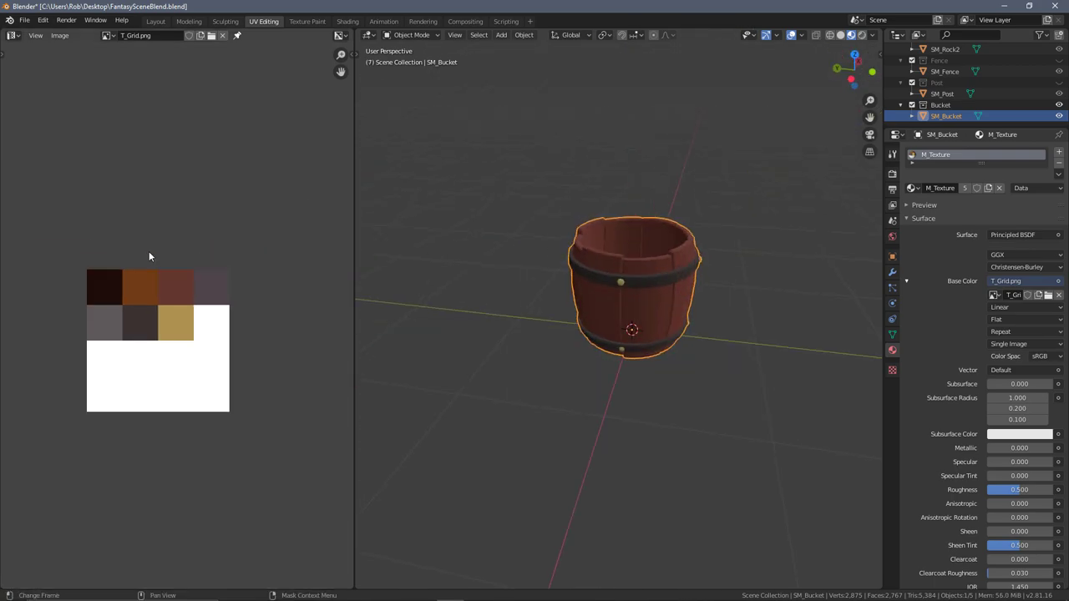
scroll(739, 307, up, 2)
middle_drag(738, 305, 548, 211)
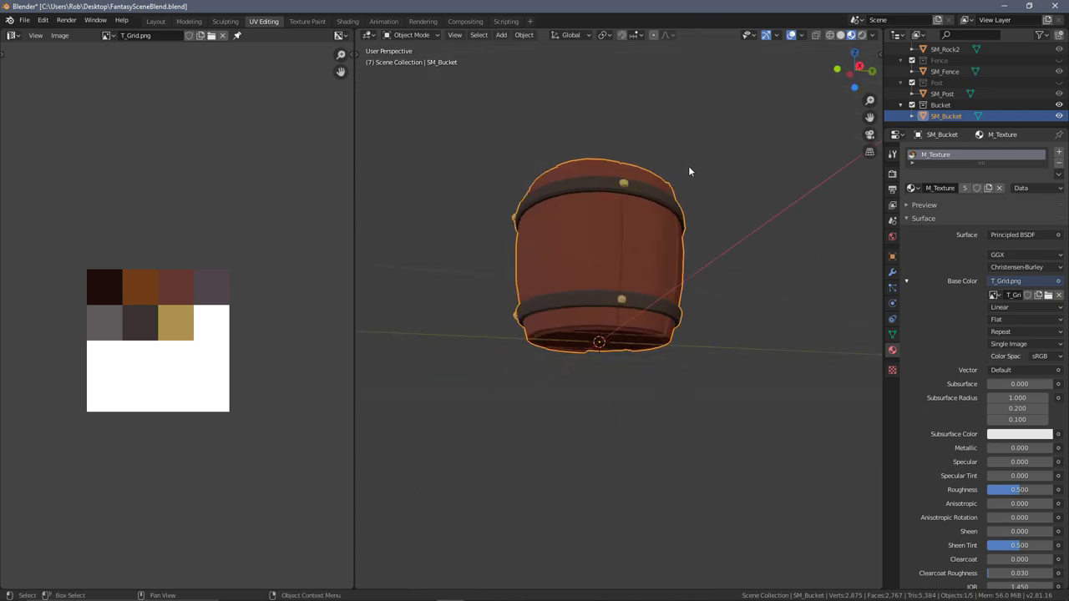
Examine the coloured bucket's staves, metal bands, rivets and interior from several angles
scroll(1033, 67, up, 3)
scroll(959, 93, down, 3)
scroll(712, 199, down, 1)
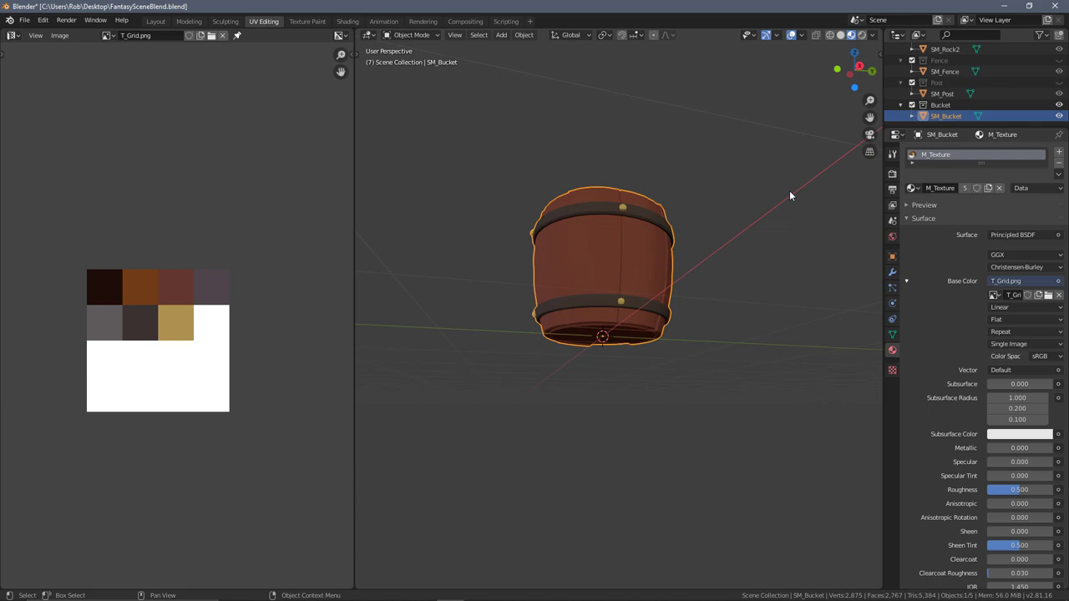
middle_drag(718, 181, 764, 239)
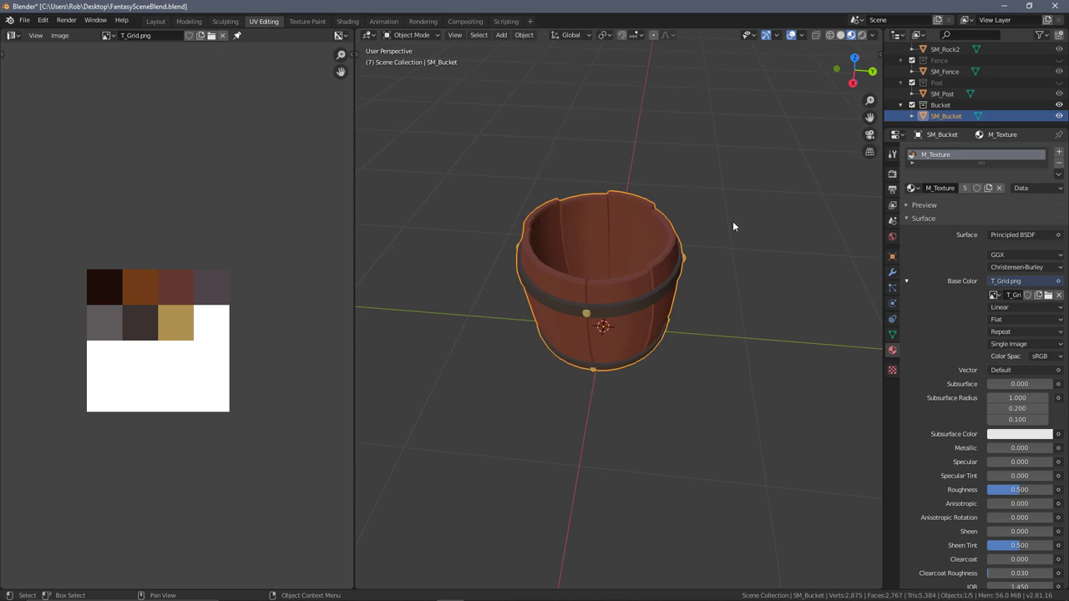
middle_drag(732, 232, 727, 184)
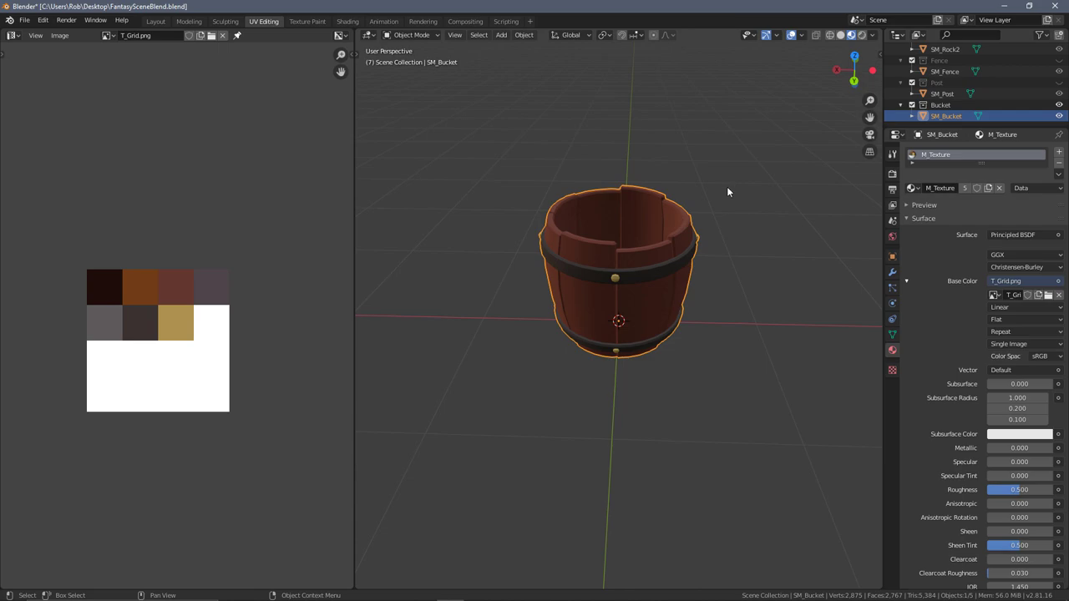
shift+middle_drag(776, 216, 730, 244)
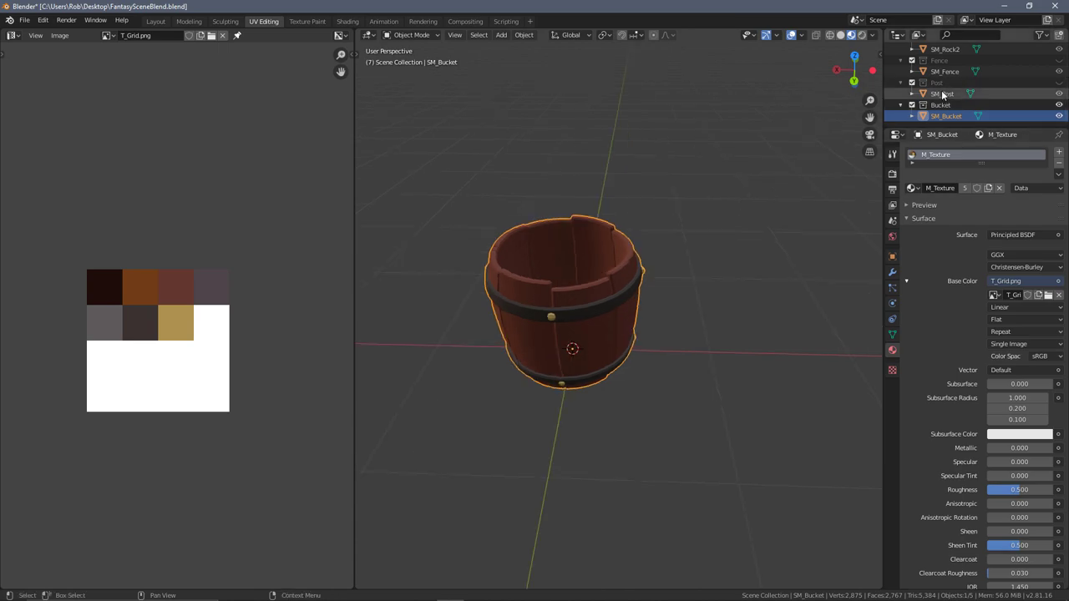
Look through the scene's Generic, Rocks, Fence, Post and Bucket collections and select the SM_Fence object
scroll(944, 89, up, 2)
scroll(952, 96, down, 2)
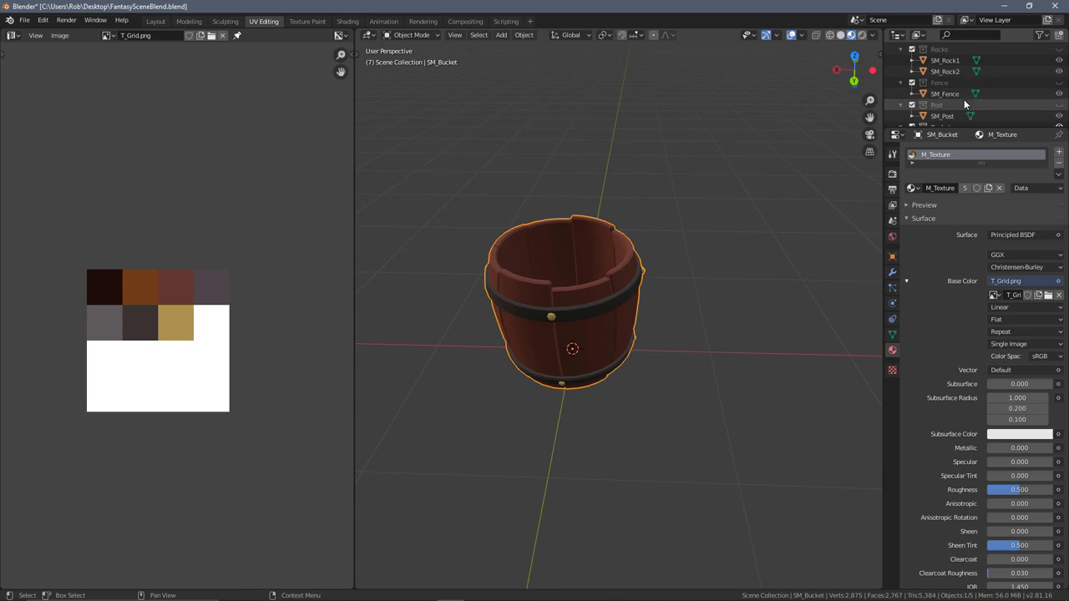
scroll(942, 65, up, 2)
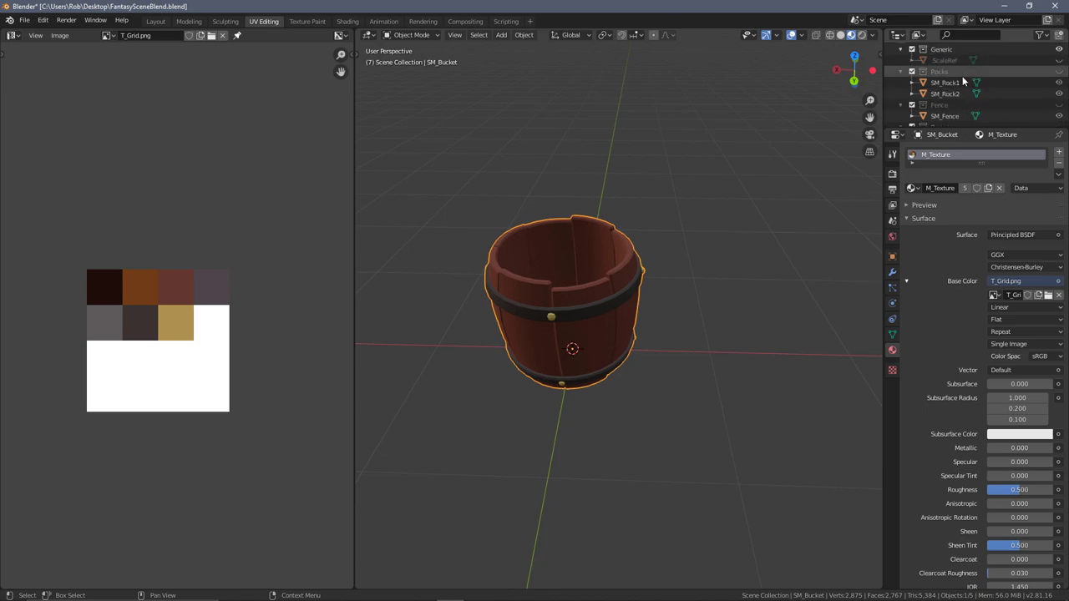
scroll(960, 86, down, 2)
click(951, 93)
scroll(951, 112, down, 2)
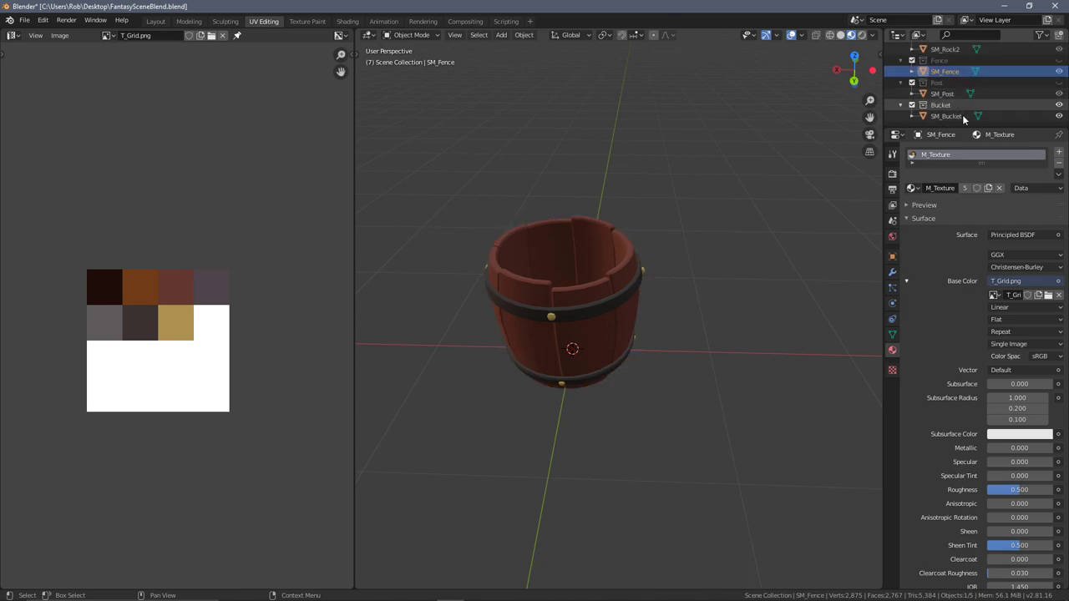
middle_drag(638, 201, 671, 251)
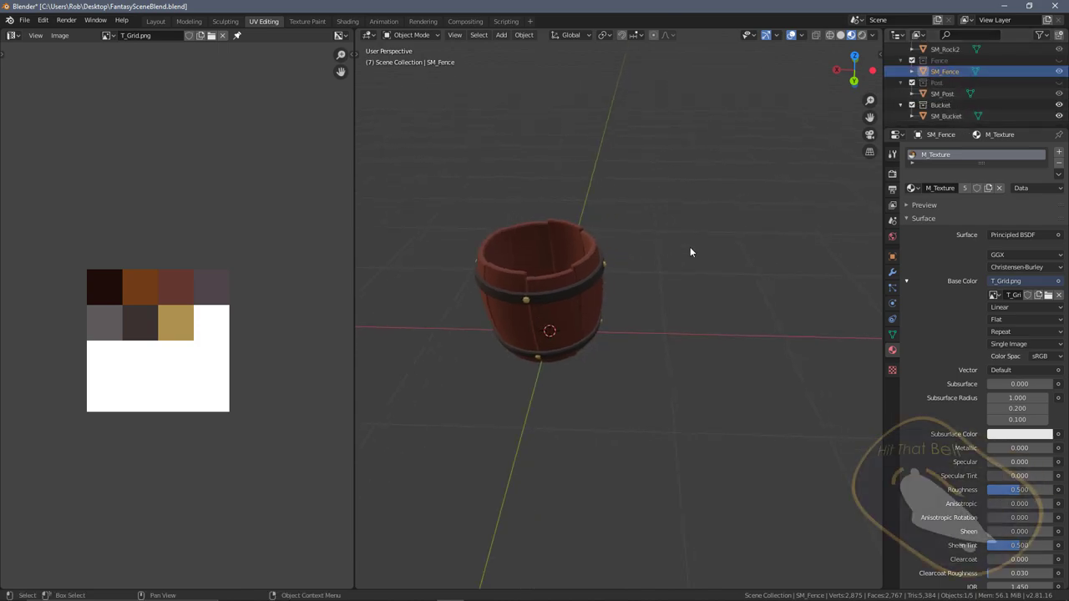
scroll(961, 81, up, 4)
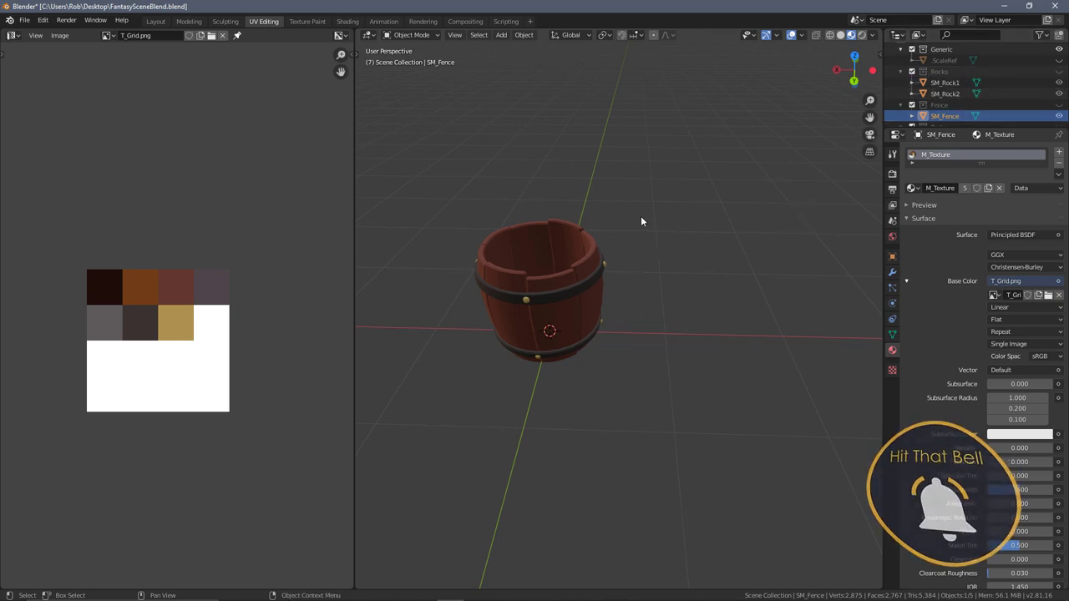
middle_drag(586, 262, 751, 250)
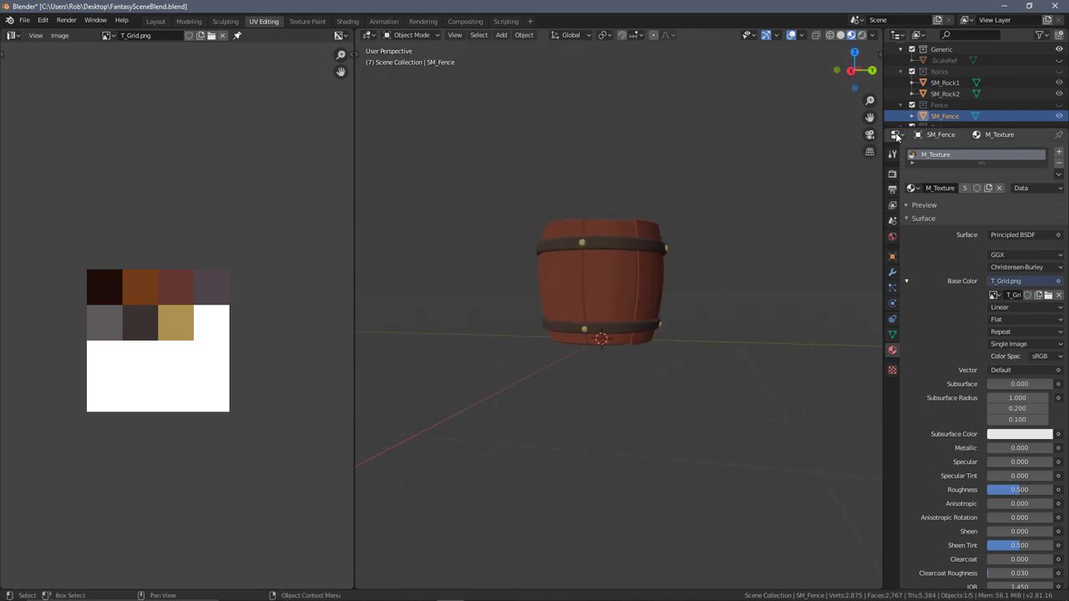